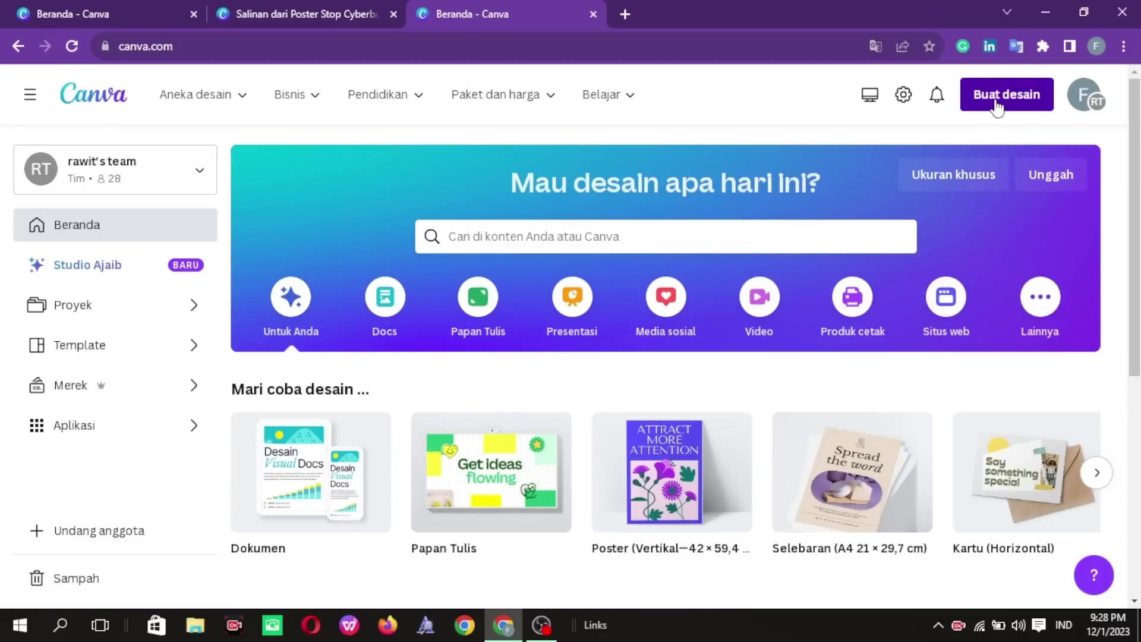
- Create a blank vertical poster design of 42 × 59.4 cm and dismiss the offer to open it in the desktop app
{"action": "left_click", "coordinate": [997, 107]}
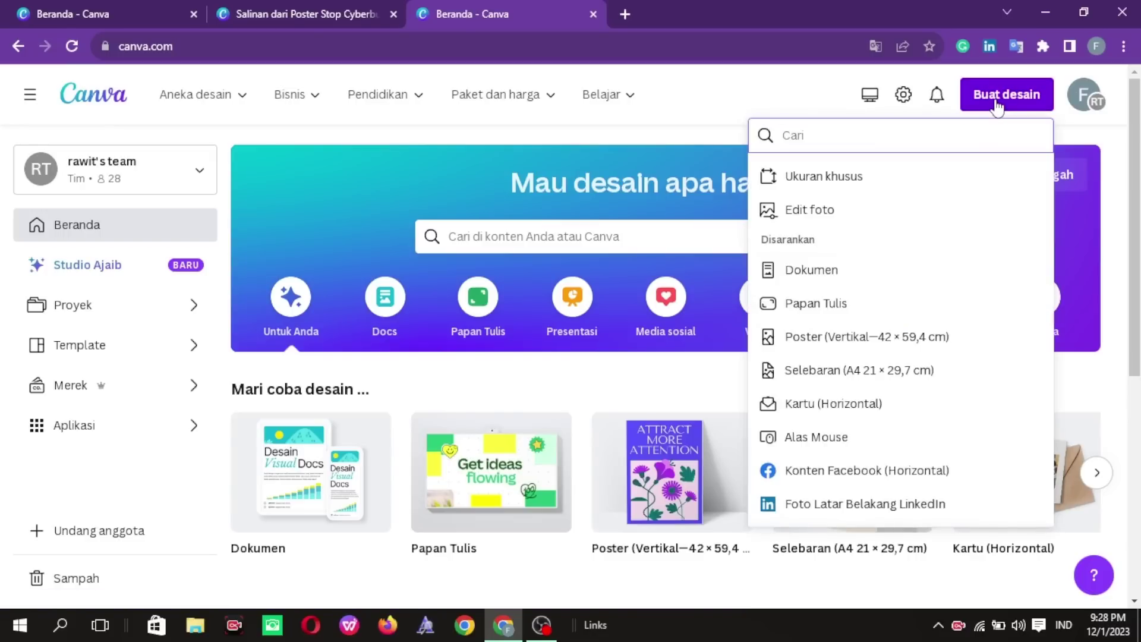
{"action": "left_click", "coordinate": [839, 354]}
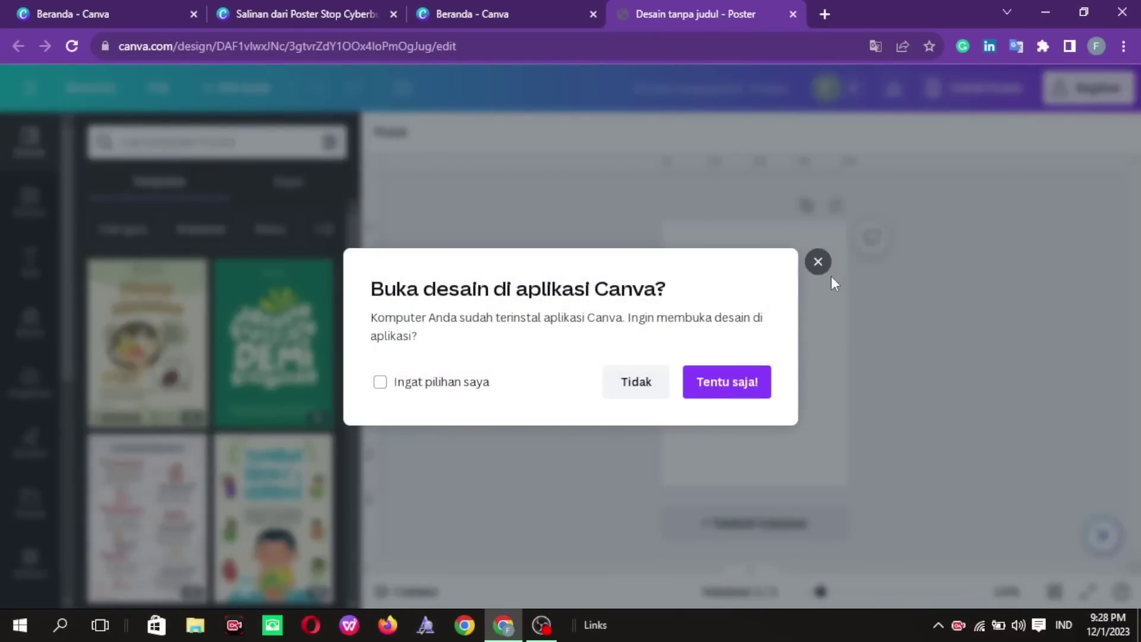
{"action": "left_click", "coordinate": [818, 262]}
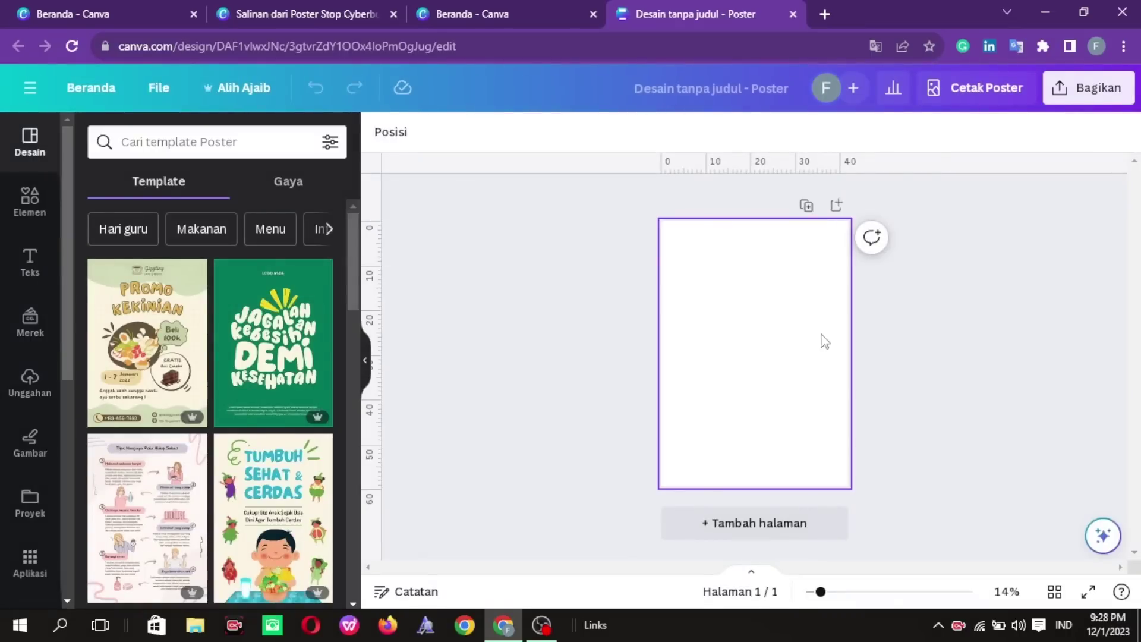
- Fill the poster page's background with the preset black-to-blue gradient
{"action": "left_click", "coordinate": [825, 340]}
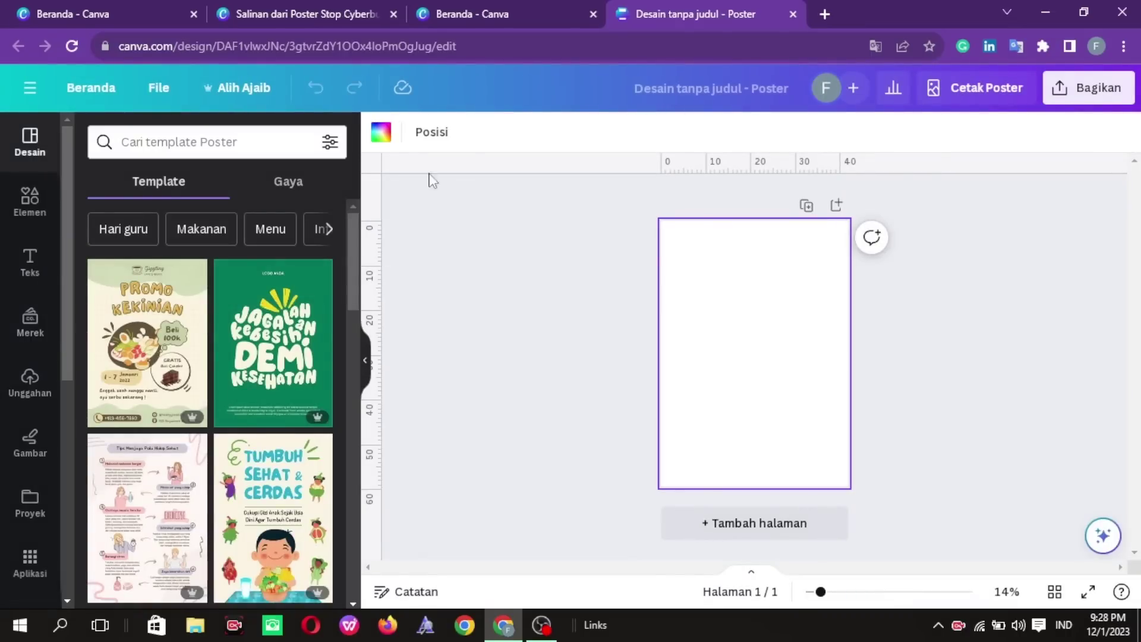
{"action": "left_click", "coordinate": [381, 135]}
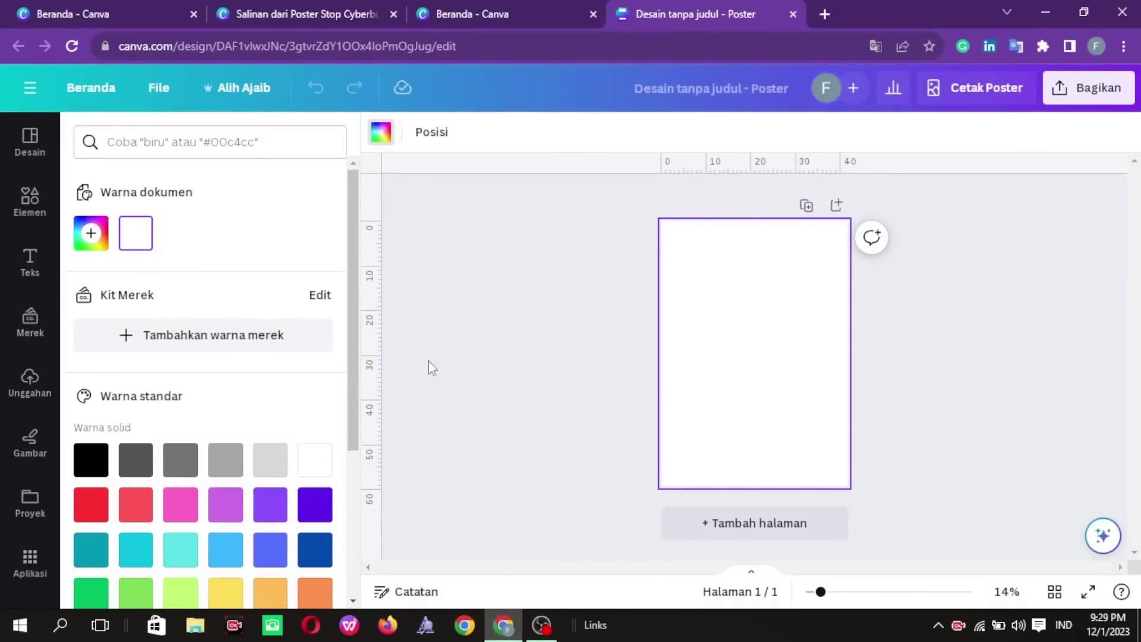
{"action": "scroll", "coordinate": [358, 356], "scroll_direction": "down", "scroll_amount": 1}
{"action": "scroll", "coordinate": [365, 416], "scroll_direction": "down", "scroll_amount": 3}
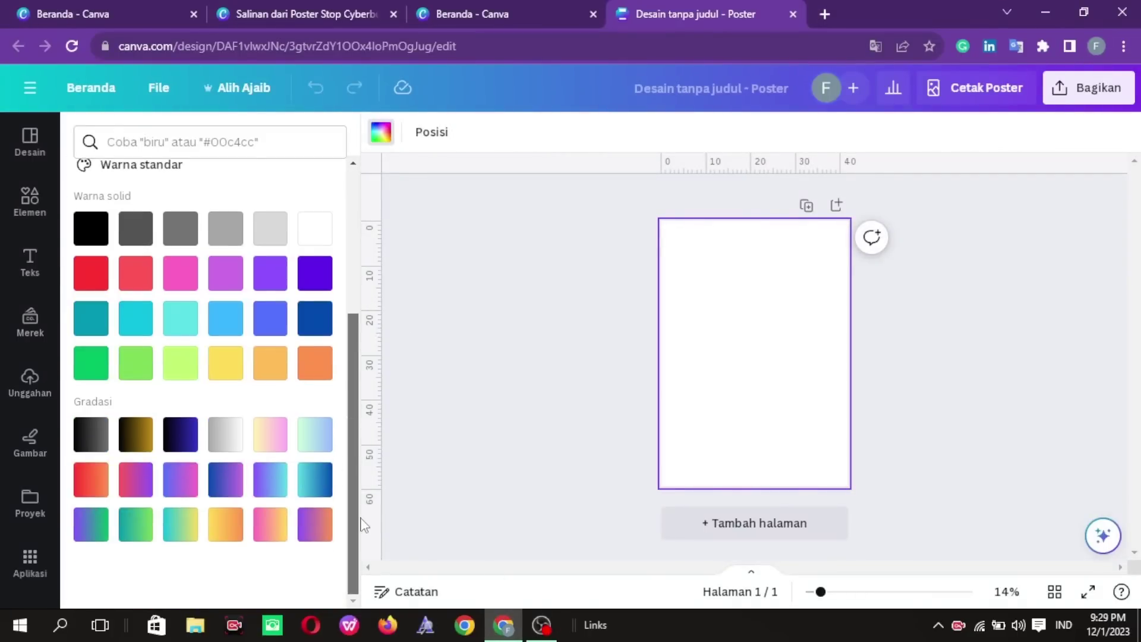
{"action": "left_click", "coordinate": [178, 447]}
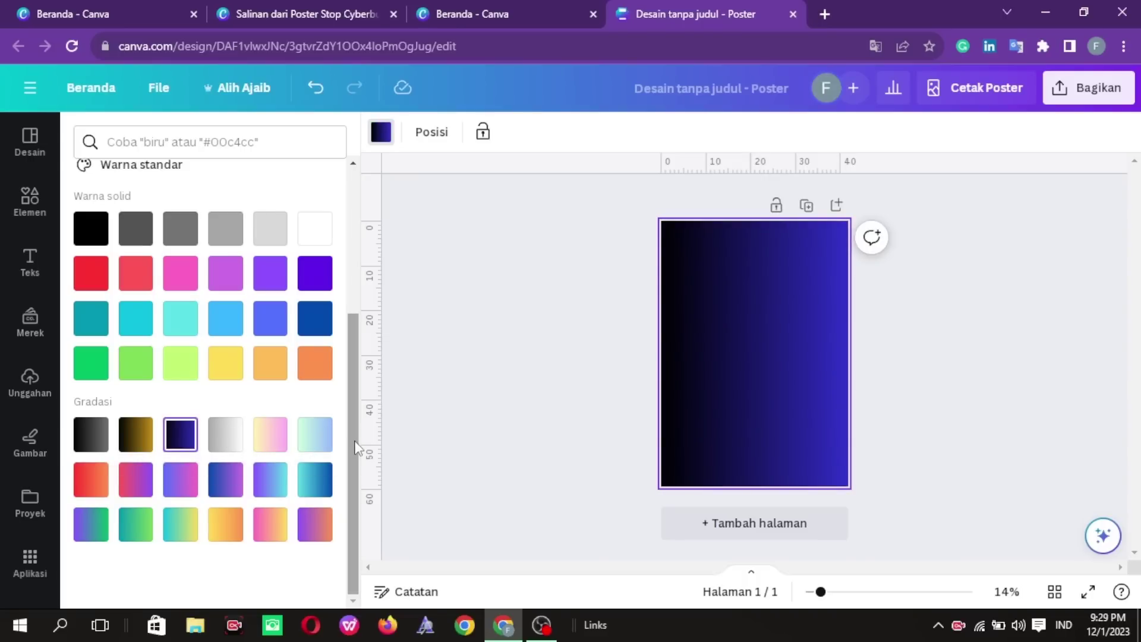
- Change the background gradient's style so black at the page's top fades to blue at the bottom
{"action": "left_click_drag", "start_coordinate": [355, 442], "coordinate": [355, 178]}
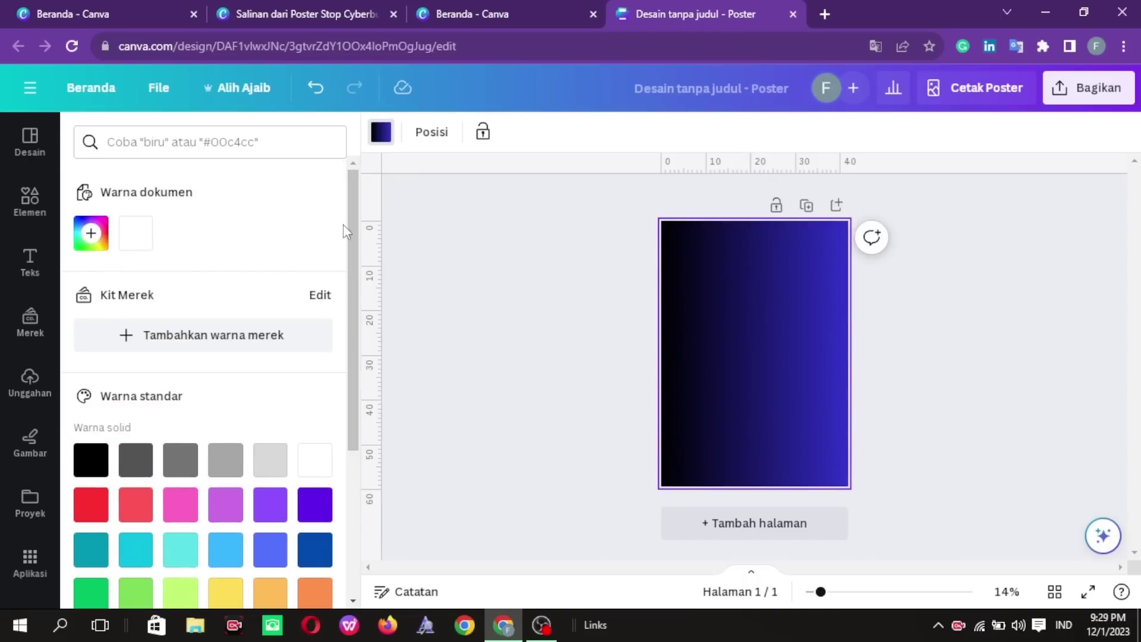
{"action": "left_click_drag", "start_coordinate": [351, 236], "coordinate": [374, 438]}
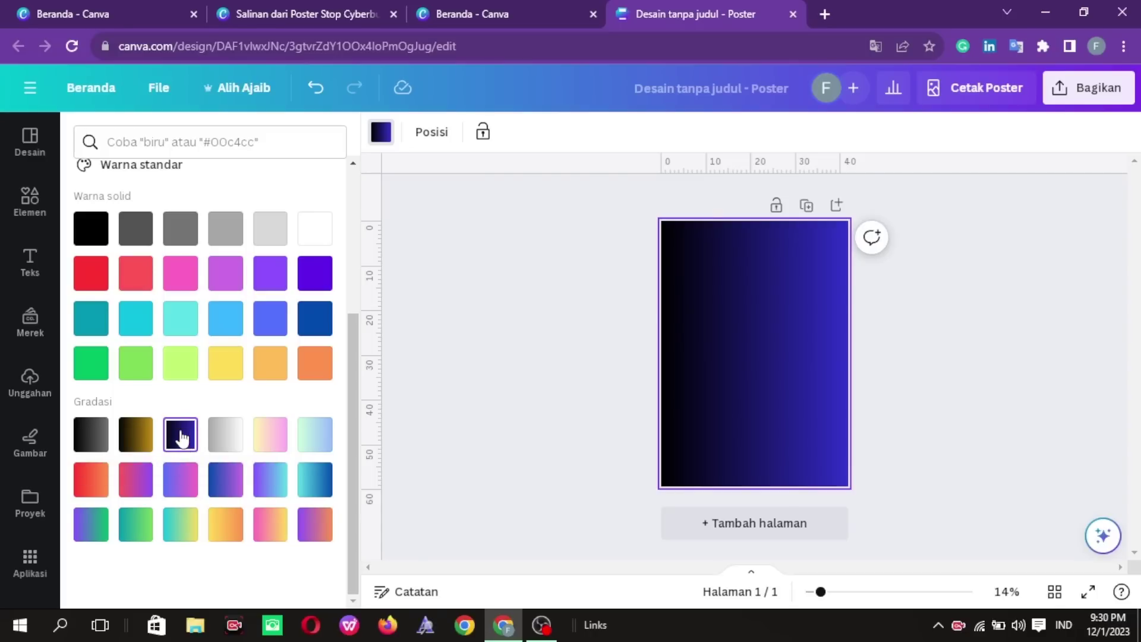
{"action": "left_click_drag", "start_coordinate": [357, 407], "coordinate": [356, 175]}
{"action": "left_click", "coordinate": [90, 243]}
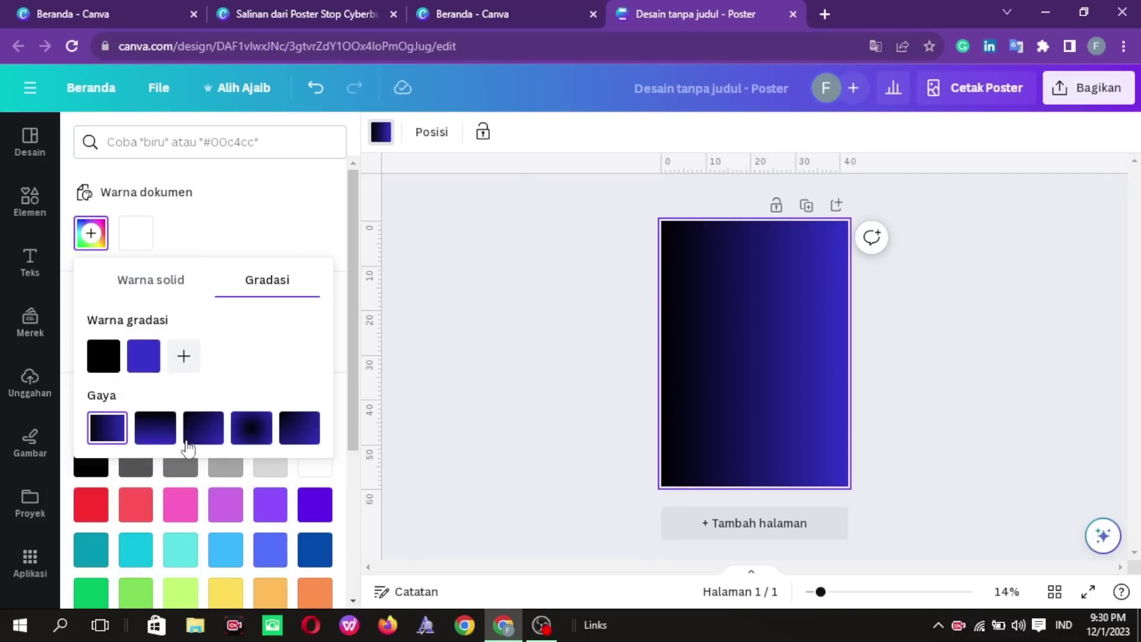
{"action": "left_click", "coordinate": [164, 437]}
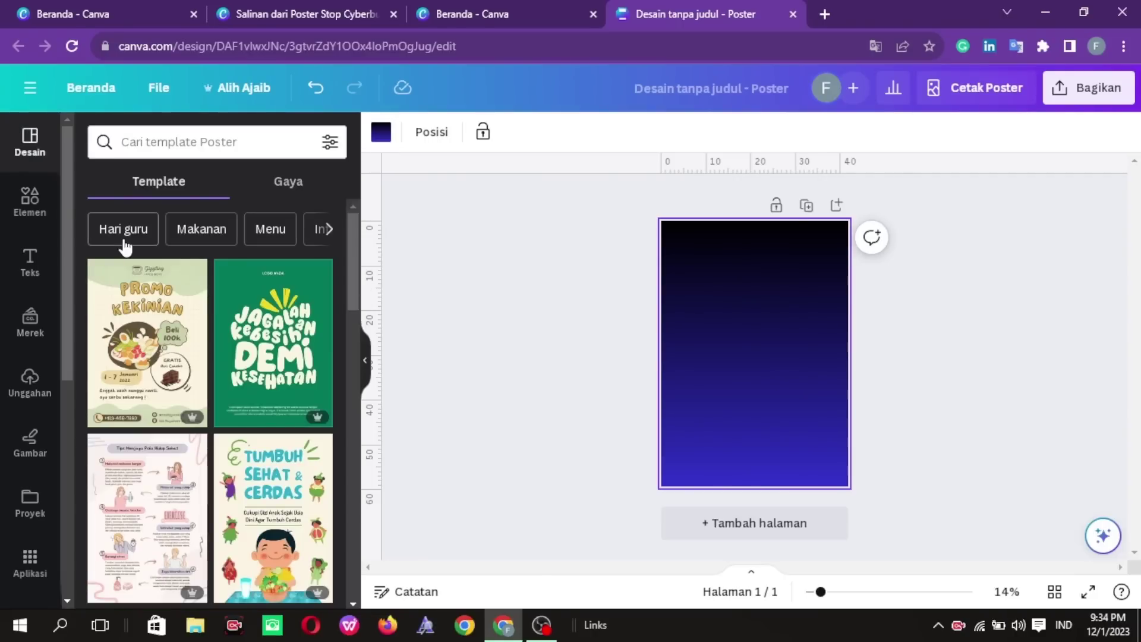
- Search the elements for "Texture", show all graphics results, and add the free dark speckled texture to the page
{"action": "left_click", "coordinate": [34, 217]}
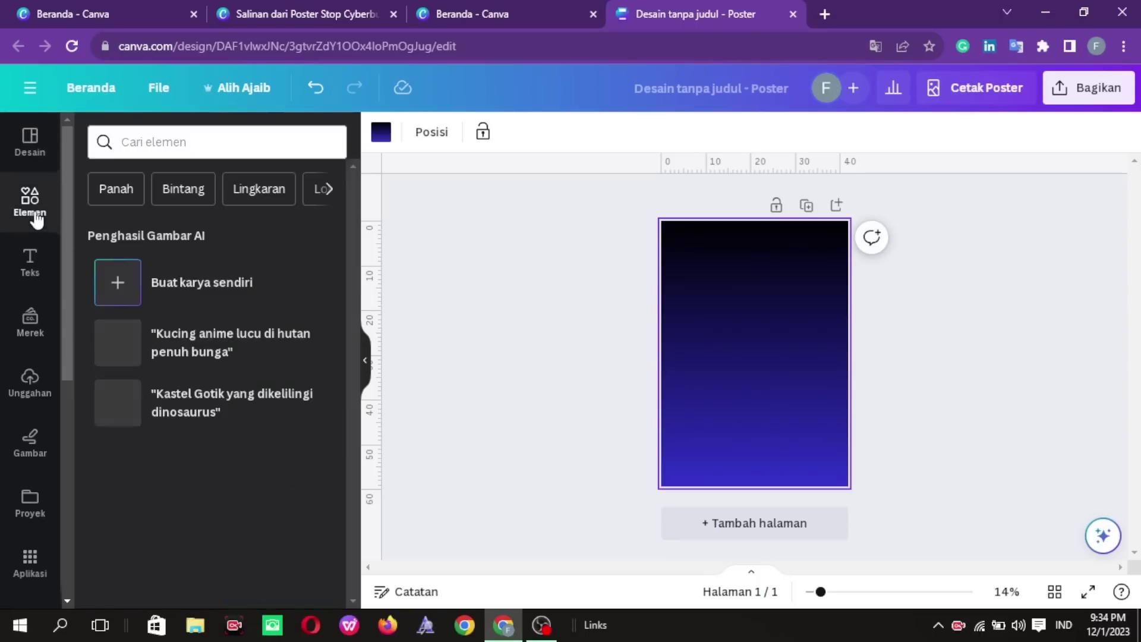
{"action": "left_click", "coordinate": [165, 147]}
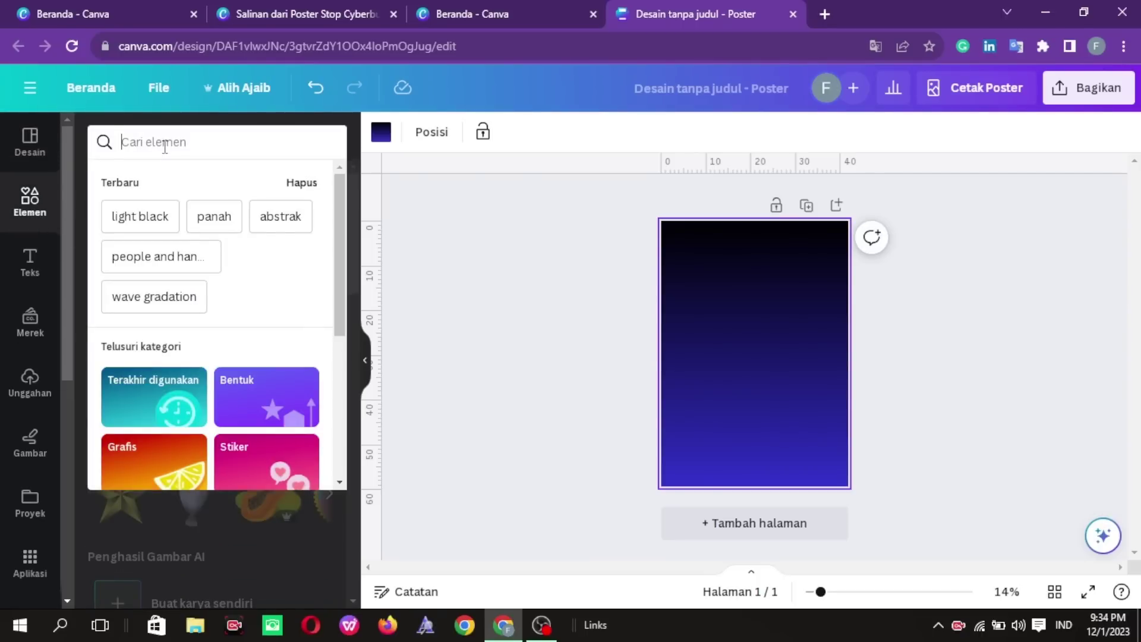
{"action": "type", "text": "T"}
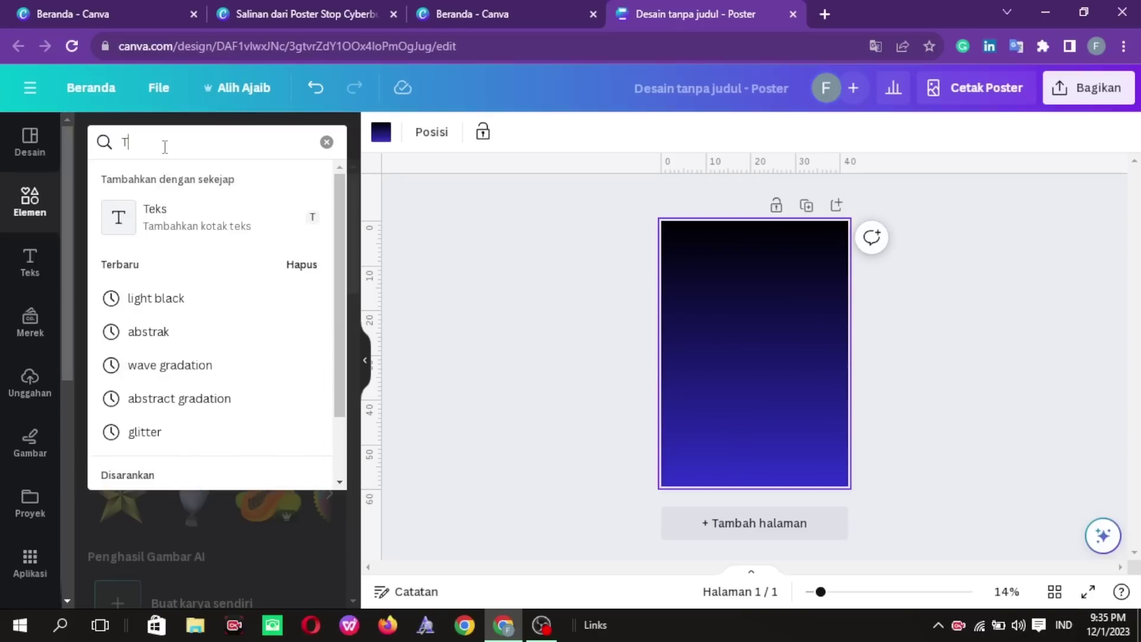
{"action": "type", "text": "exture"}
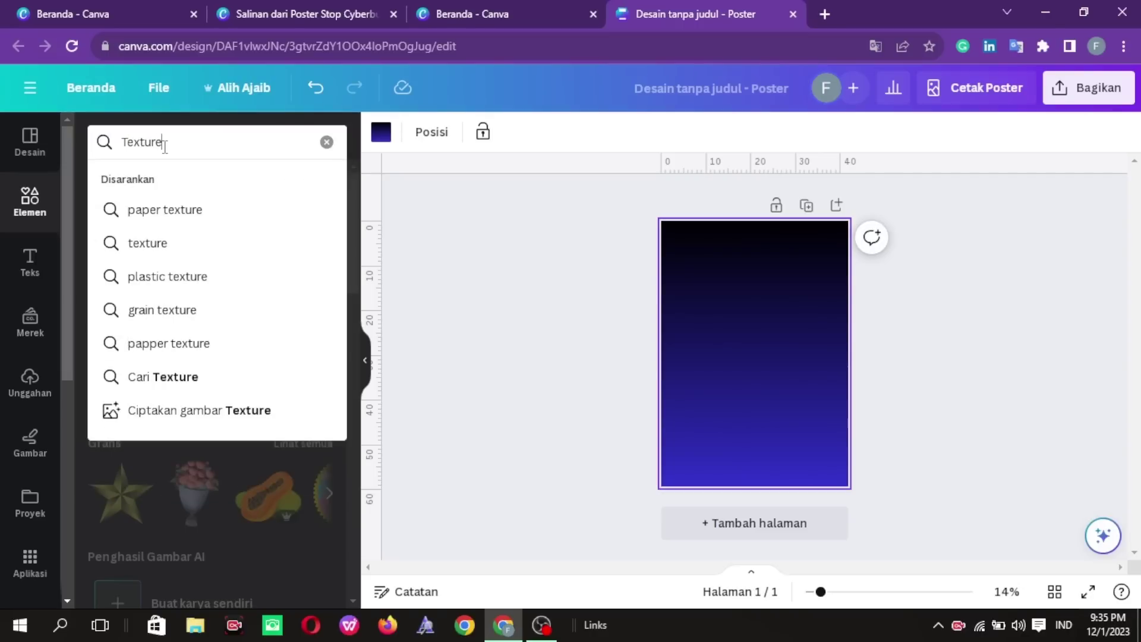
{"action": "key", "text": "Return"}
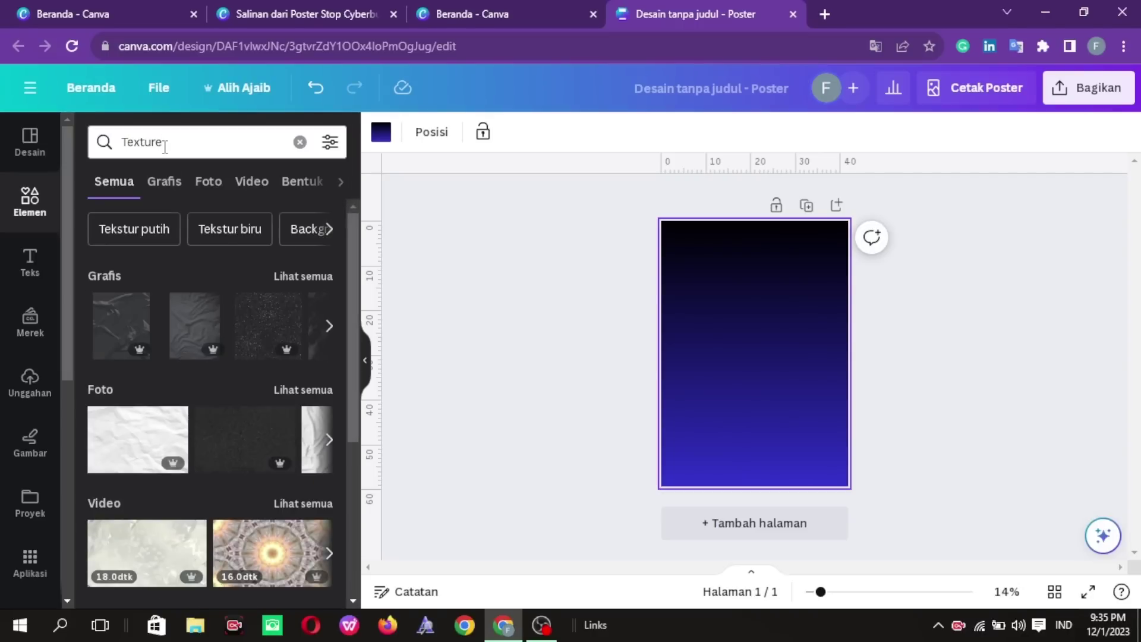
{"action": "left_click", "coordinate": [276, 276]}
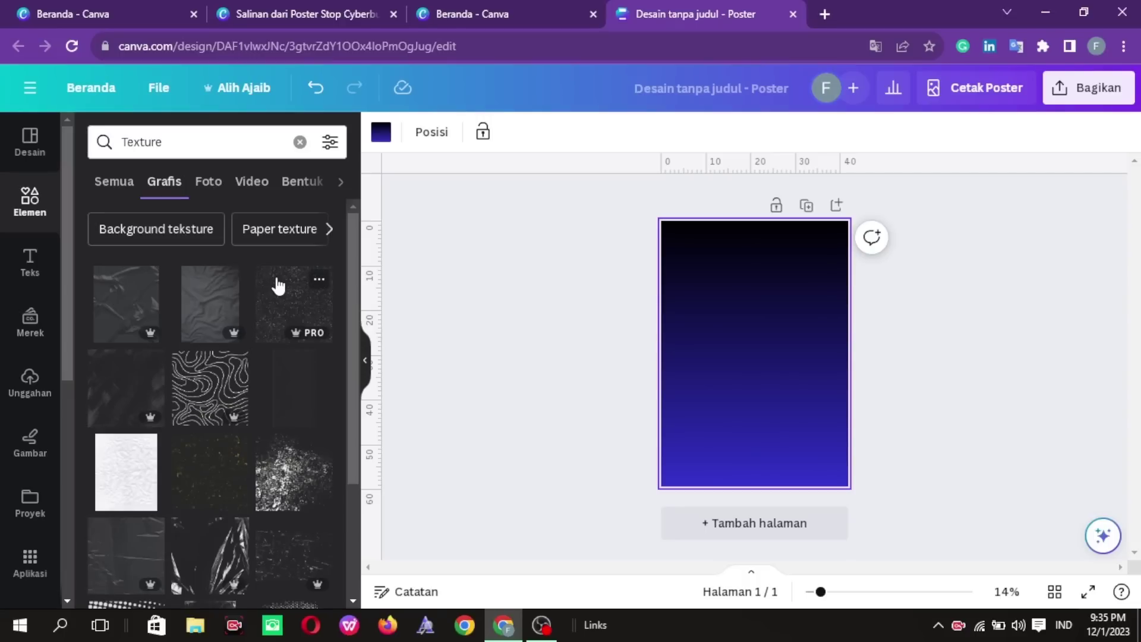
{"action": "left_click", "coordinate": [305, 406]}
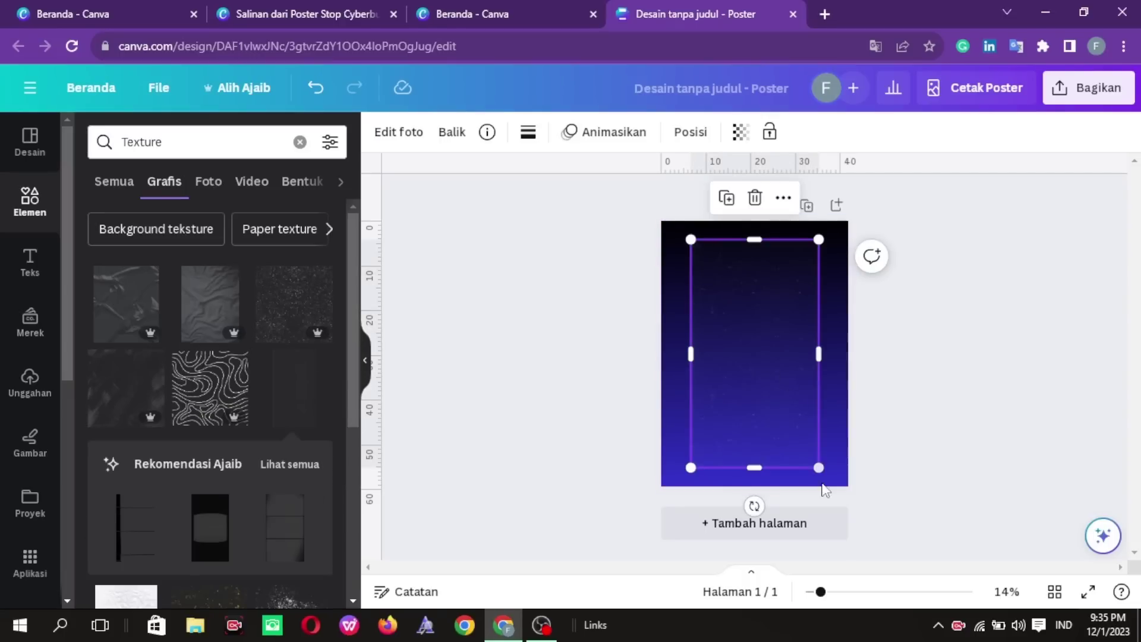
- Enlarge and reposition the speckled texture until it covers the whole poster page
{"action": "left_click", "coordinate": [827, 475]}
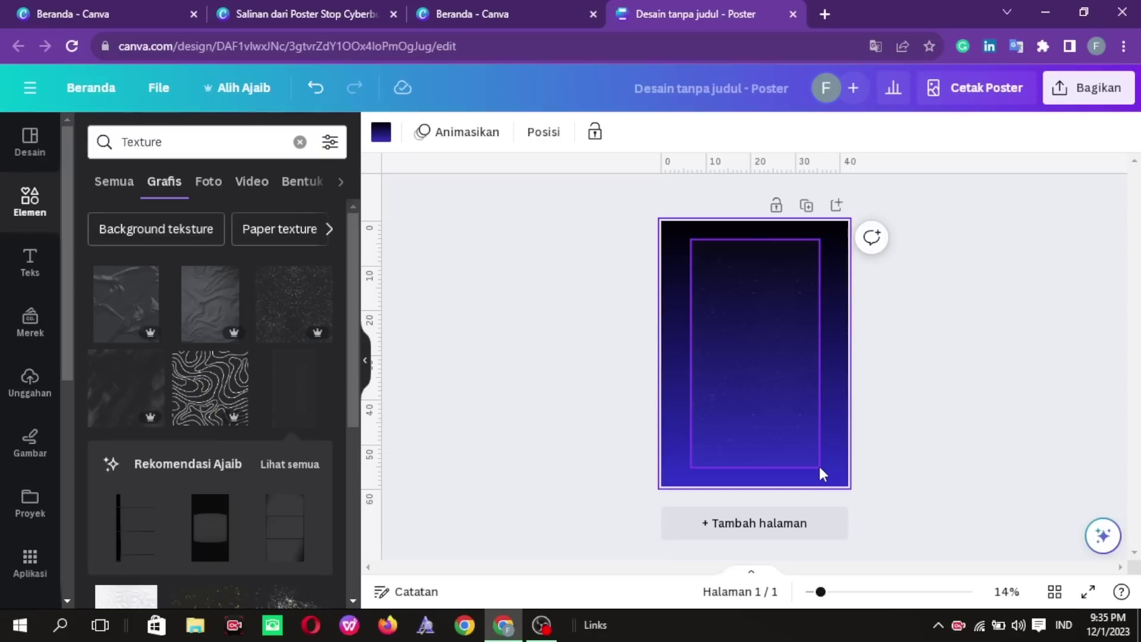
{"action": "left_click", "coordinate": [798, 452]}
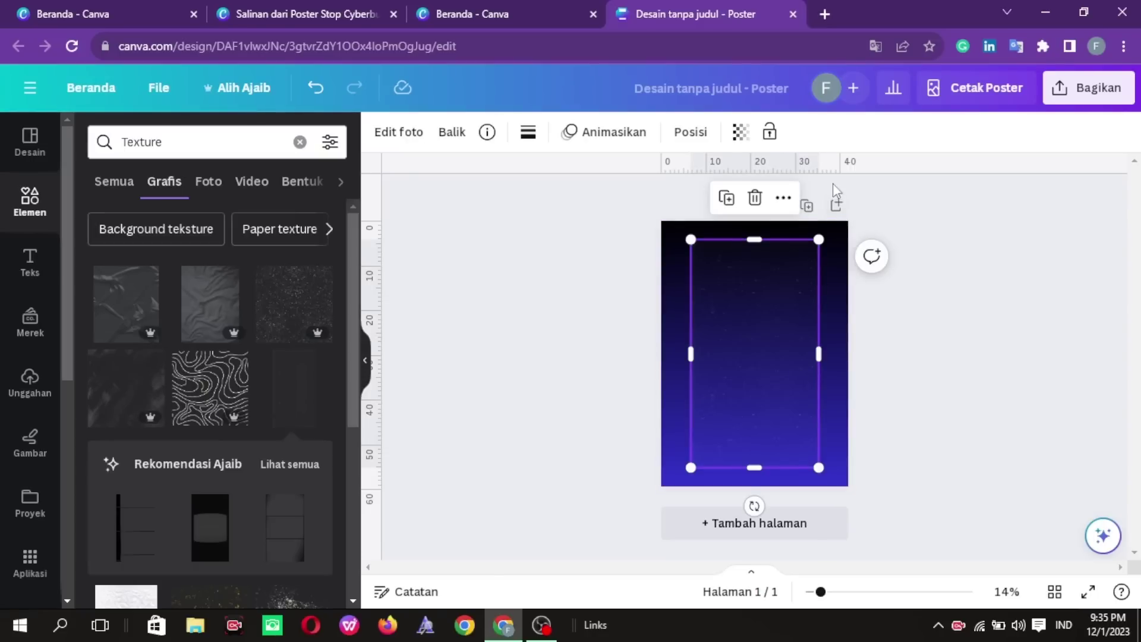
{"action": "left_click_drag", "start_coordinate": [820, 243], "coordinate": [905, 209]}
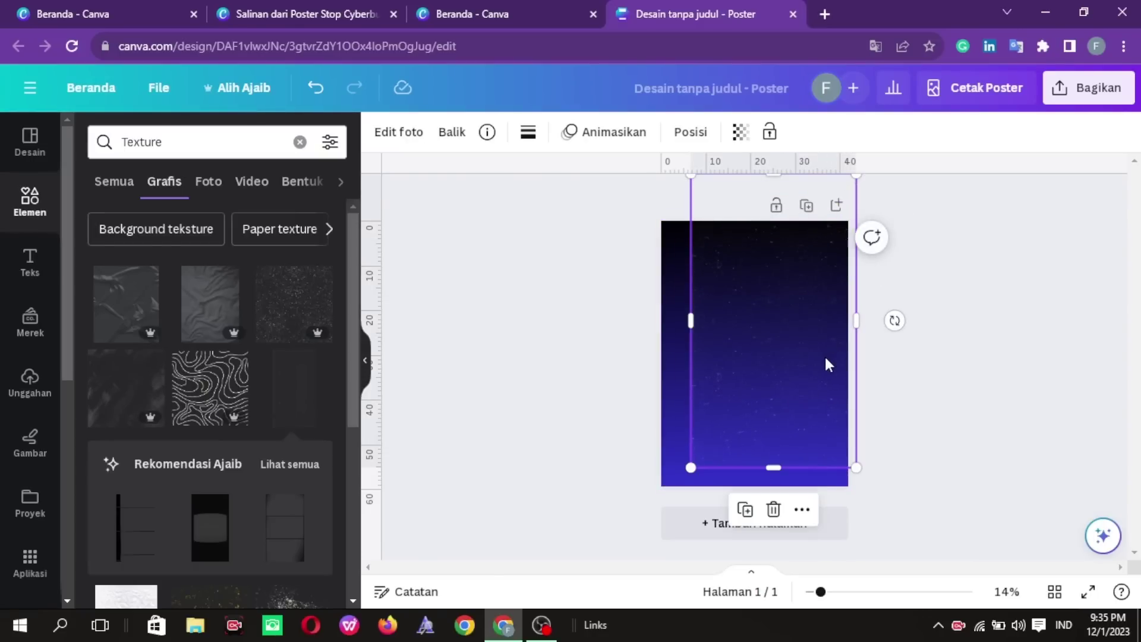
{"action": "left_click_drag", "start_coordinate": [828, 365], "coordinate": [793, 389]}
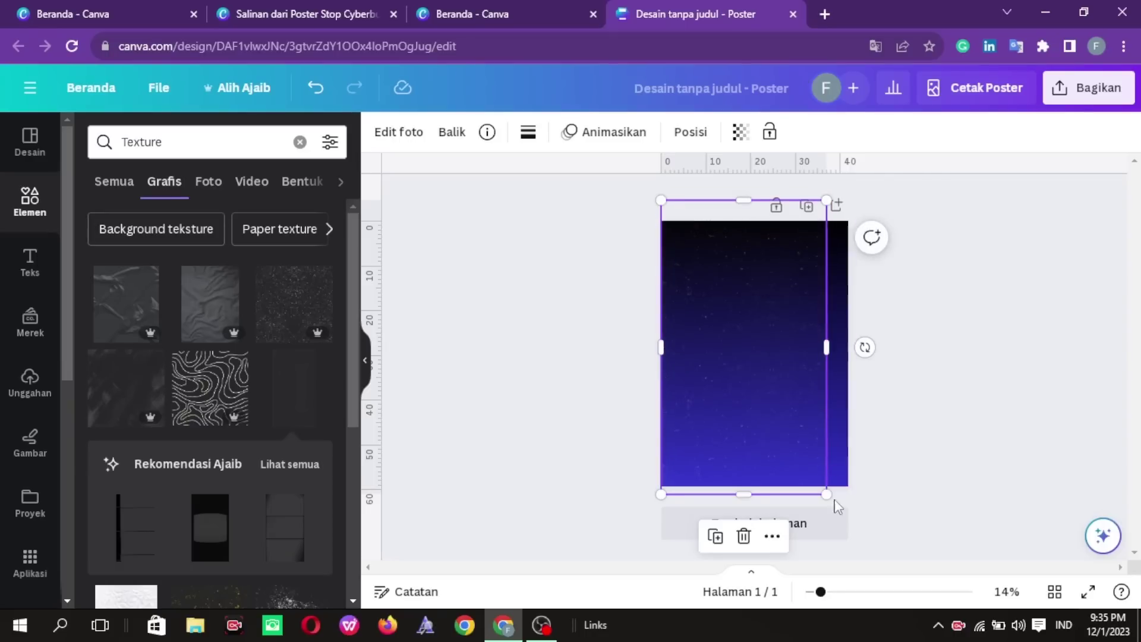
{"action": "left_click_drag", "start_coordinate": [824, 490], "coordinate": [893, 527]}
{"action": "left_click", "coordinate": [969, 469]}
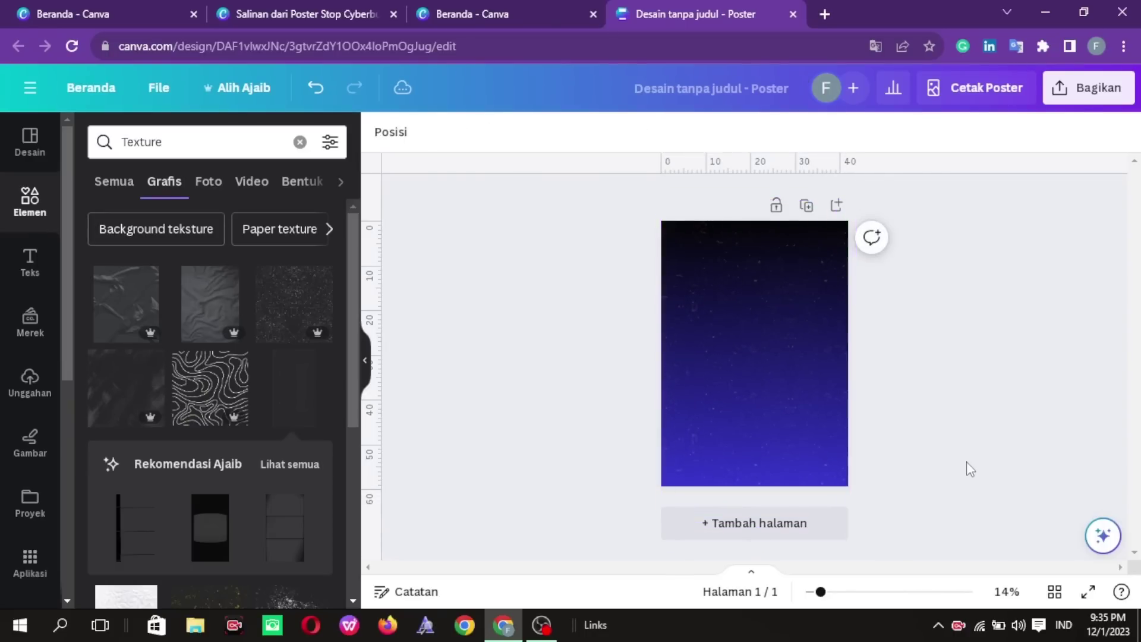
- Make the texture overlay slightly more transparent over the gradient background
{"action": "left_click", "coordinate": [833, 443]}
{"action": "left_click", "coordinate": [742, 132]}
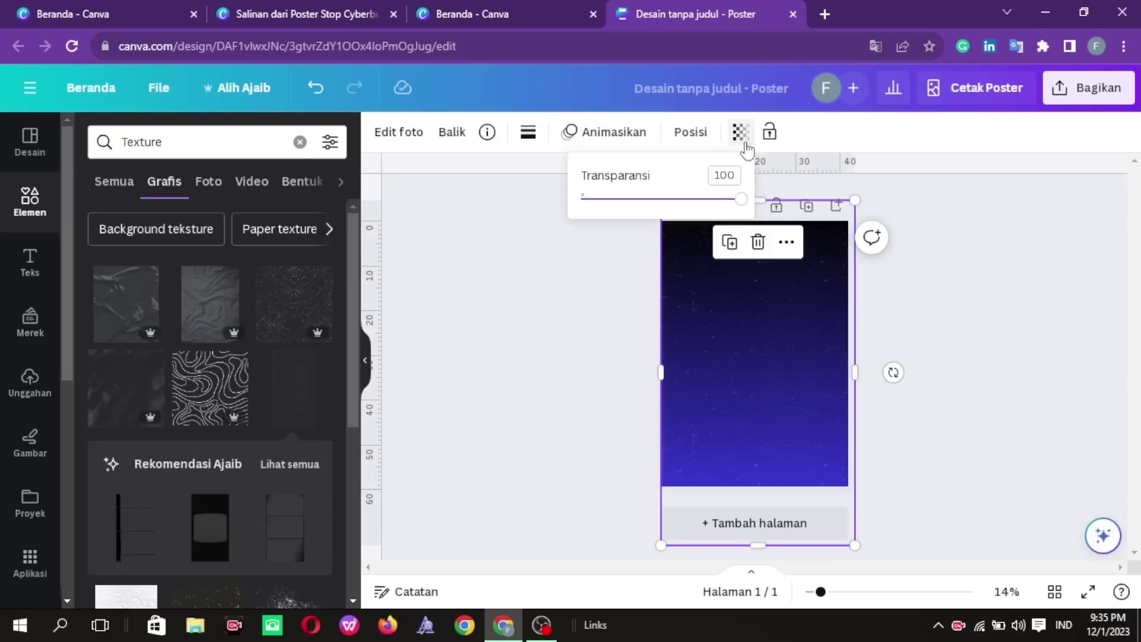
{"action": "left_click_drag", "start_coordinate": [744, 199], "coordinate": [722, 205]}
{"action": "left_click", "coordinate": [997, 334]}
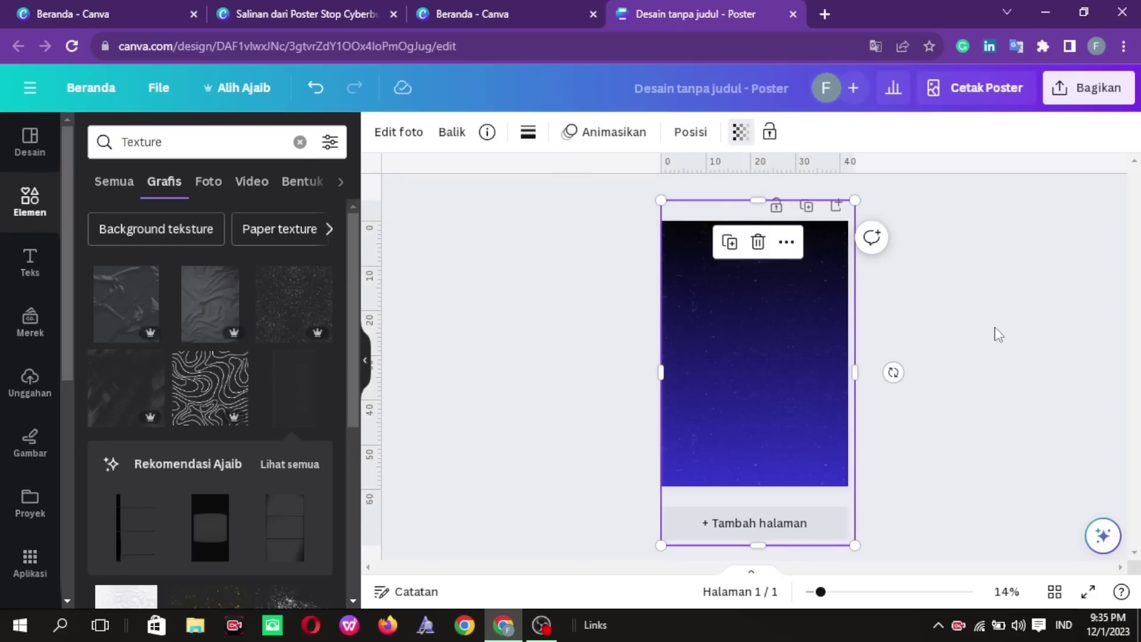
{"action": "left_click", "coordinate": [998, 334]}
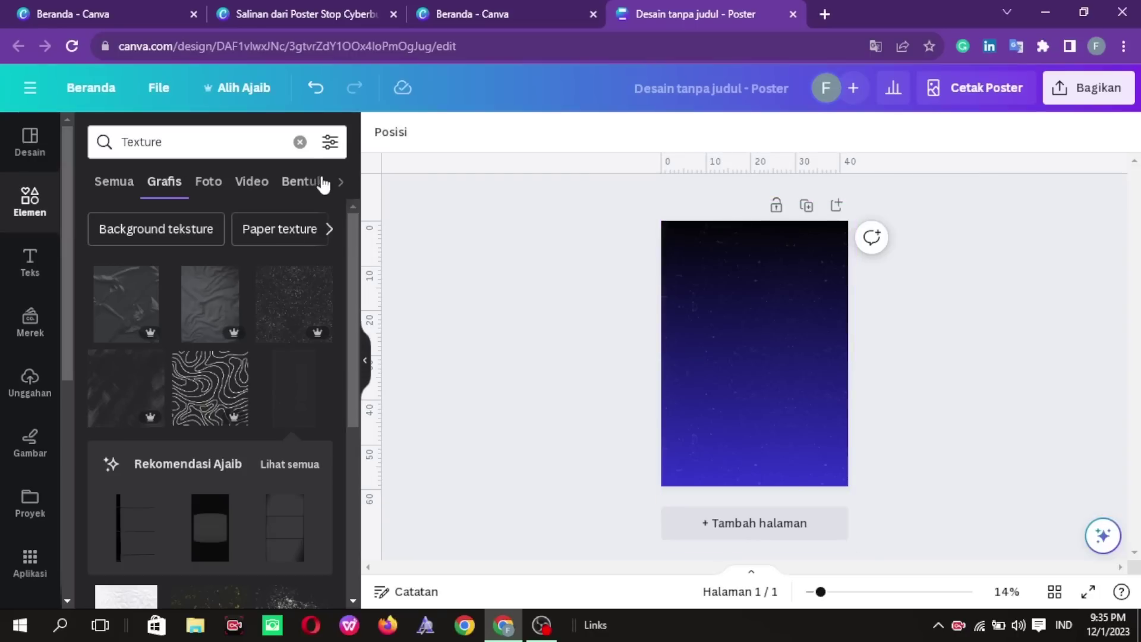
- Clear the element search and open the TypeCraft app from the apps under "Buat sesuatu yang baru"
{"action": "left_click", "coordinate": [300, 142]}
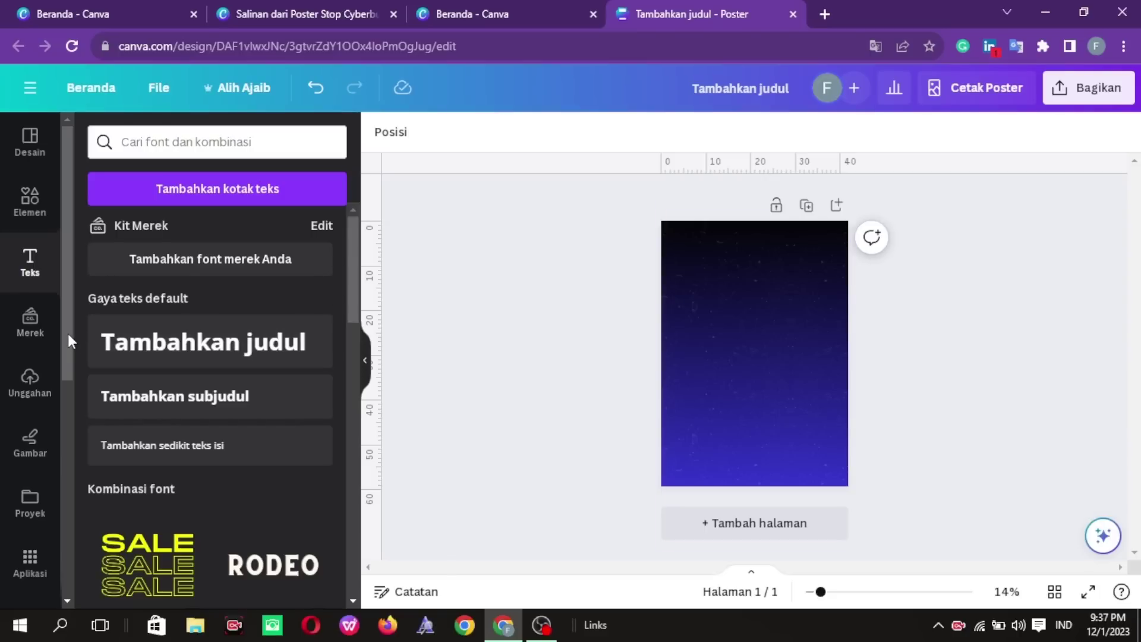
{"action": "left_click_drag", "start_coordinate": [68, 334], "coordinate": [66, 457]}
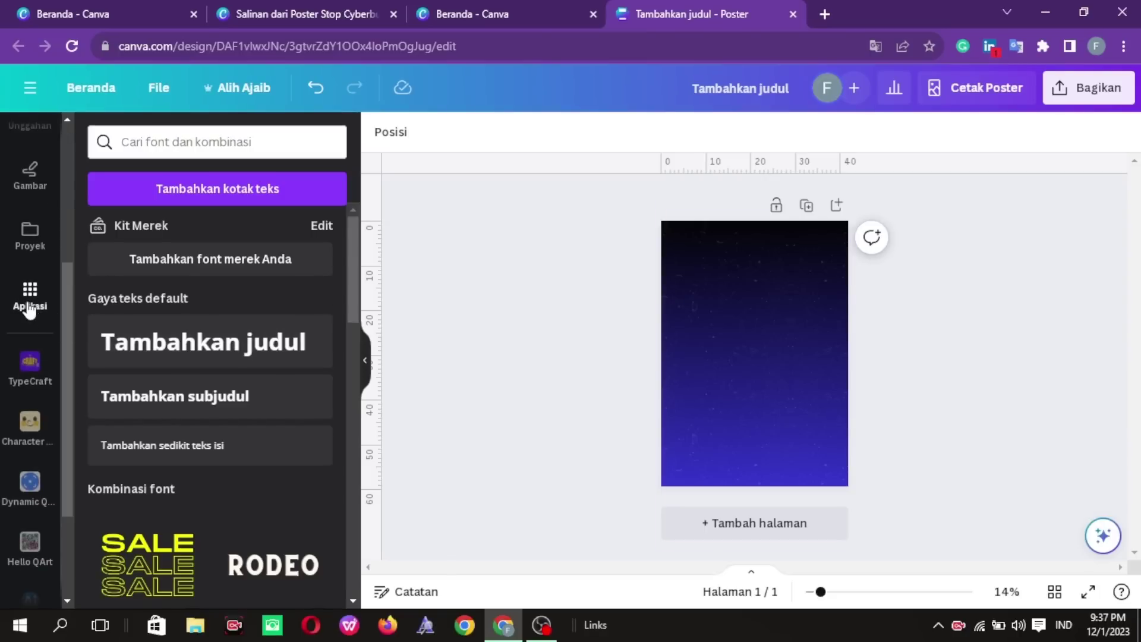
{"action": "left_click", "coordinate": [30, 300]}
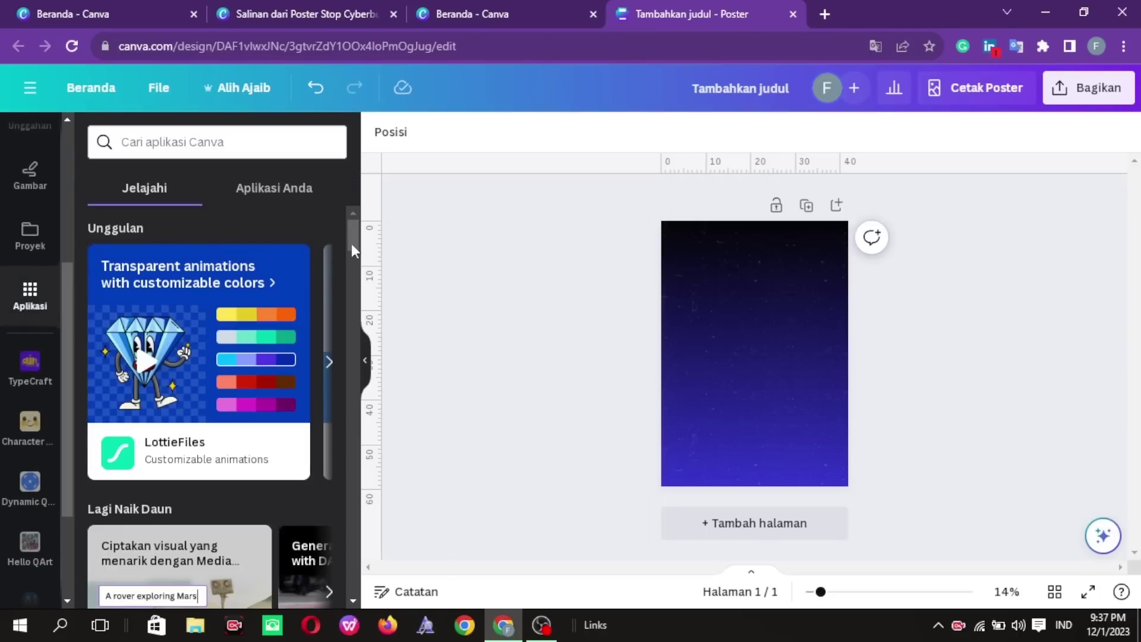
{"action": "scroll", "coordinate": [354, 244], "scroll_direction": "down", "scroll_amount": 1}
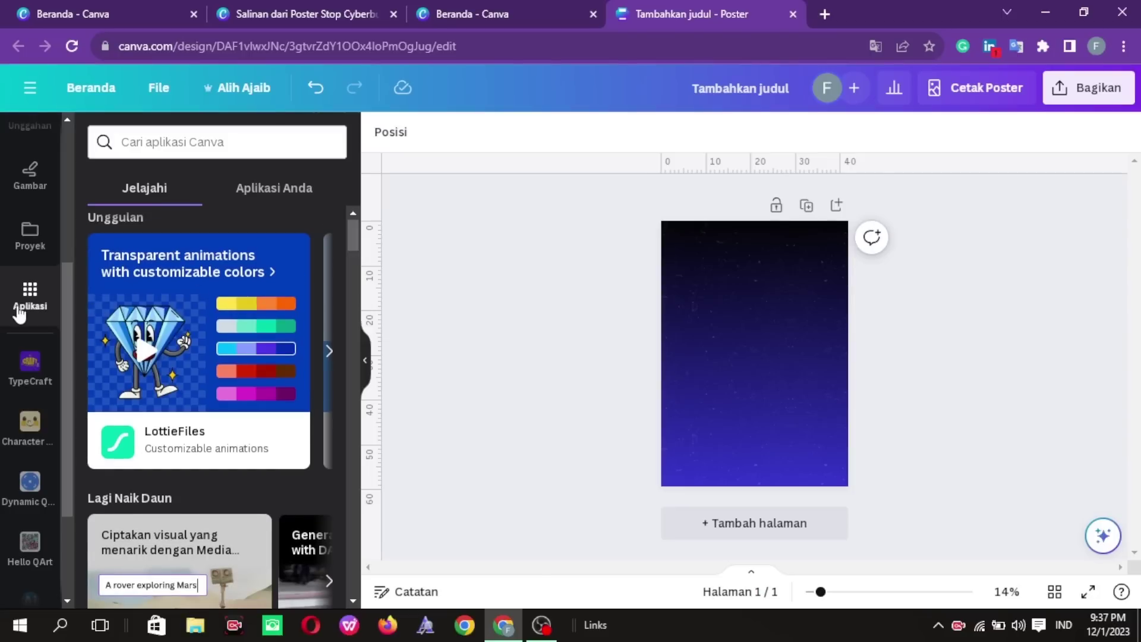
{"action": "left_click_drag", "start_coordinate": [355, 241], "coordinate": [358, 362]}
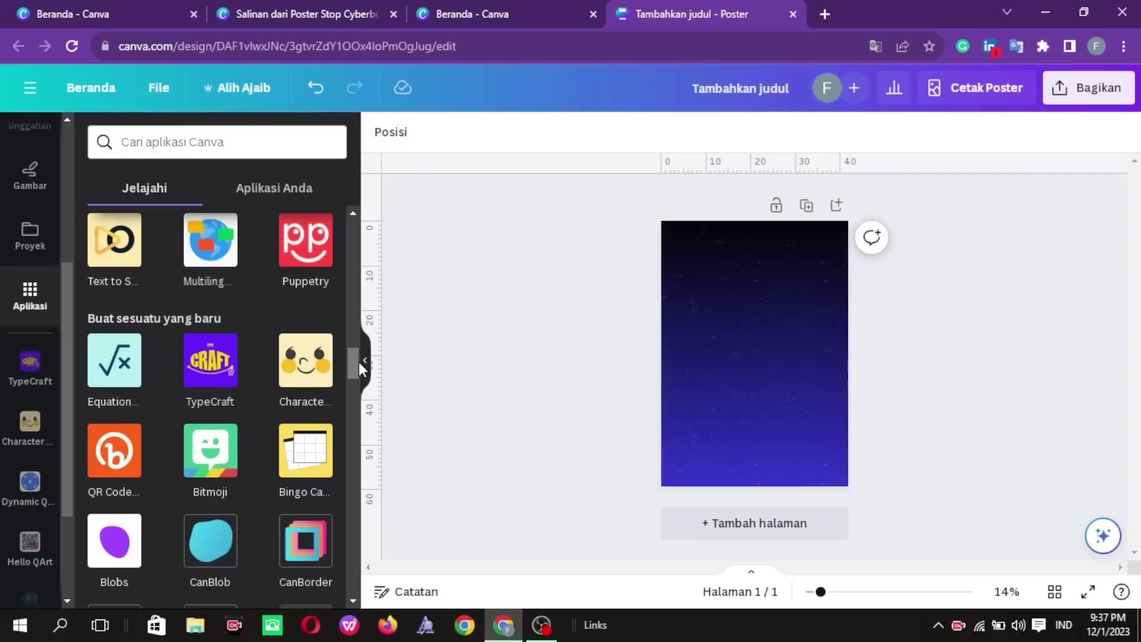
{"action": "left_click", "coordinate": [199, 380]}
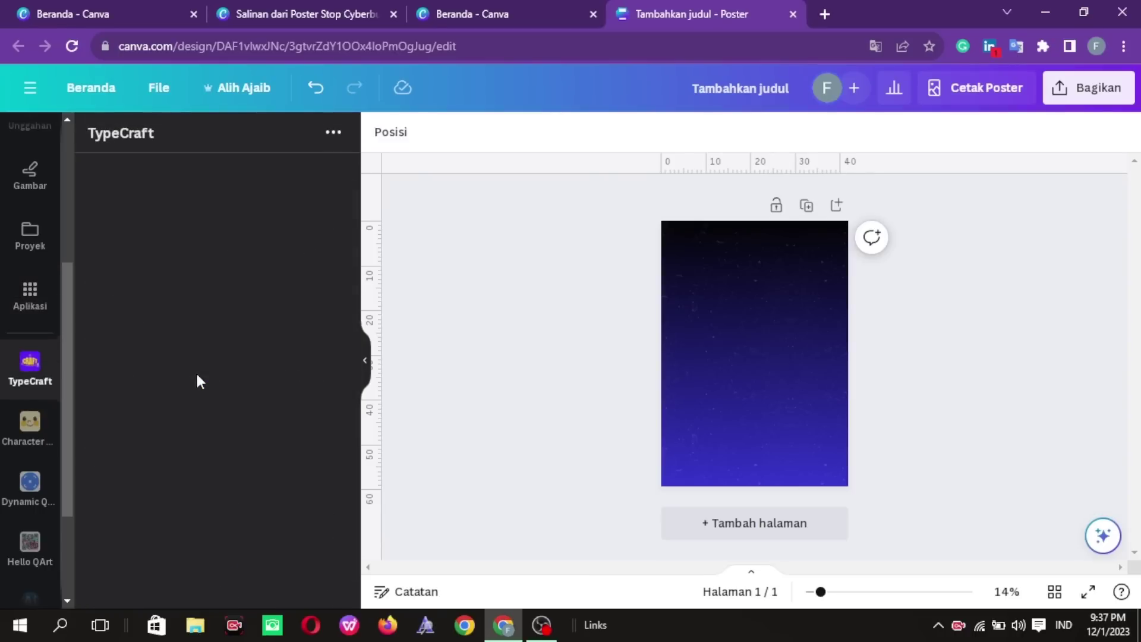
- Replace the TypeCraft sample text with "BREAK THE CHAIN"
{"action": "left_click", "coordinate": [246, 201]}
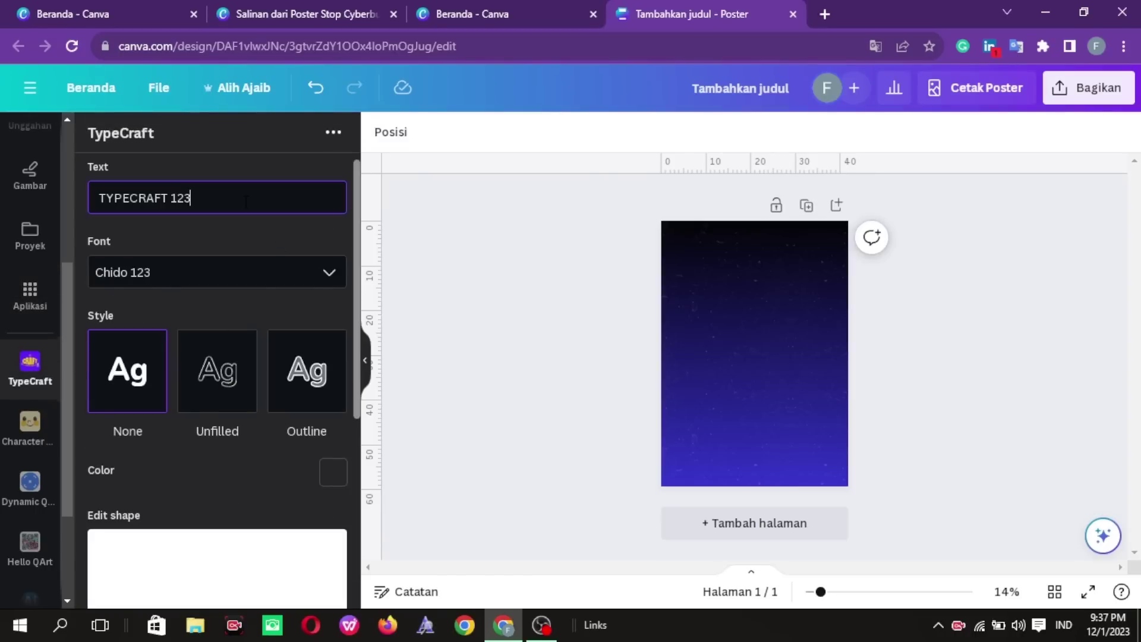
{"action": "key", "text": "BackSpace"}
{"action": "key", "text": "BackSpace"}
{"action": "key", "text": "BackSpace"}
{"action": "key", "text": "BackSpace"}
{"action": "key", "text": "BackSpace"}
{"action": "key", "text": "BackSpace"}
{"action": "key", "text": "BackSpace"}
{"action": "key", "text": "BackSpace"}
{"action": "key", "text": "BackSpace"}
{"action": "key", "text": "BackSpace"}
{"action": "key", "text": "BackSpace"}
{"action": "key", "text": "BackSpace"}
{"action": "key", "text": "BackSpace"}
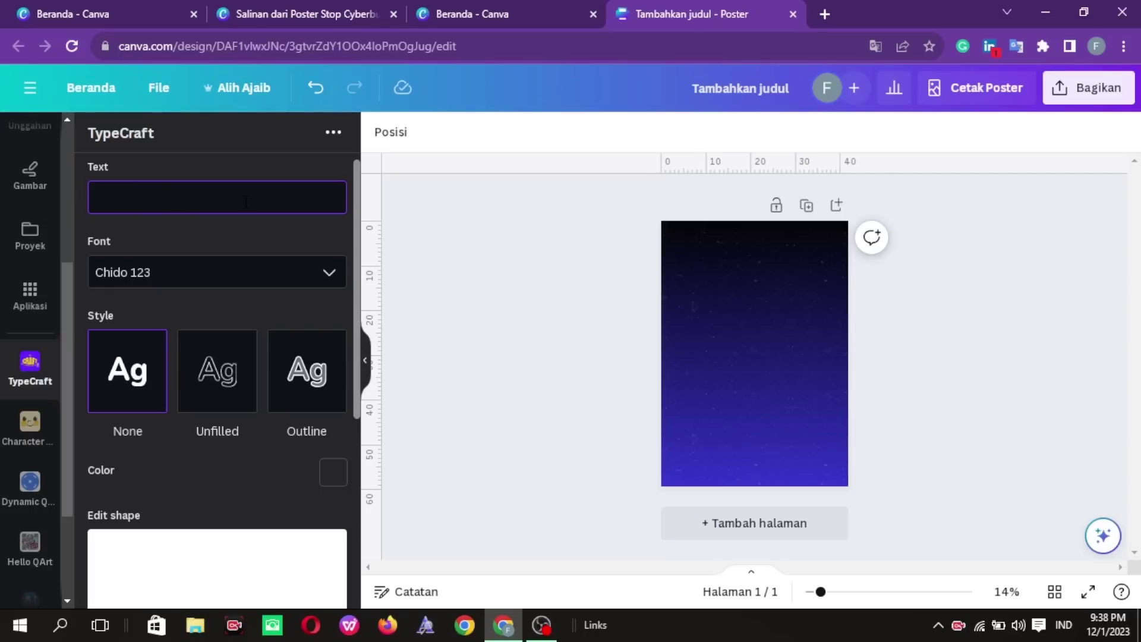
{"action": "type", "text": "BREAK THE CHAIN"}
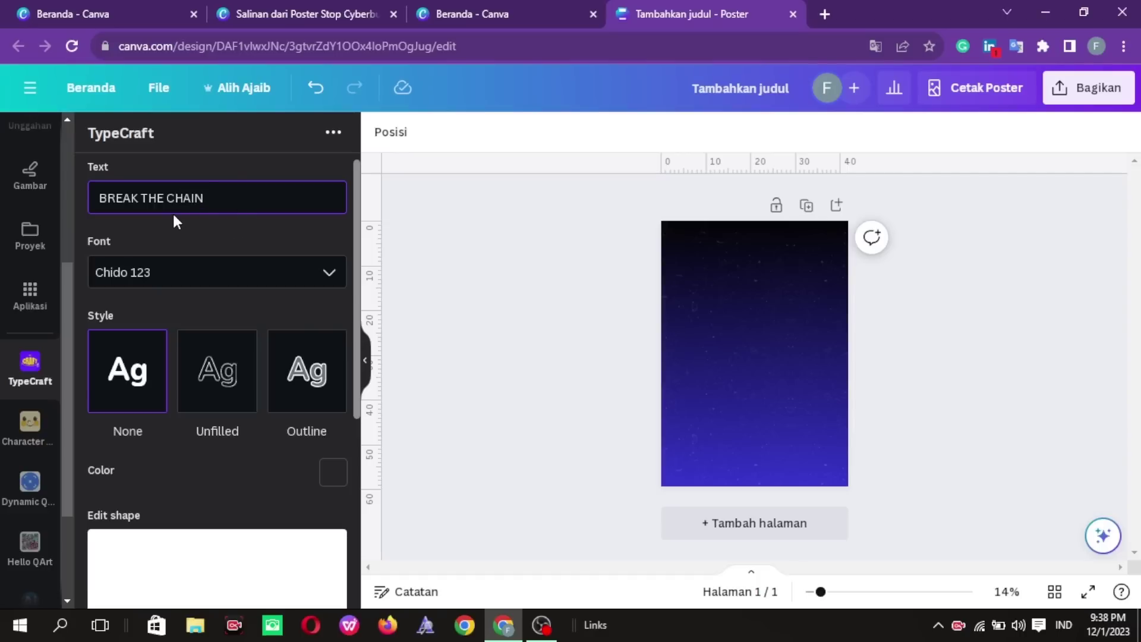
- Set the TypeCraft title font to Old Money
{"action": "left_click", "coordinate": [324, 267]}
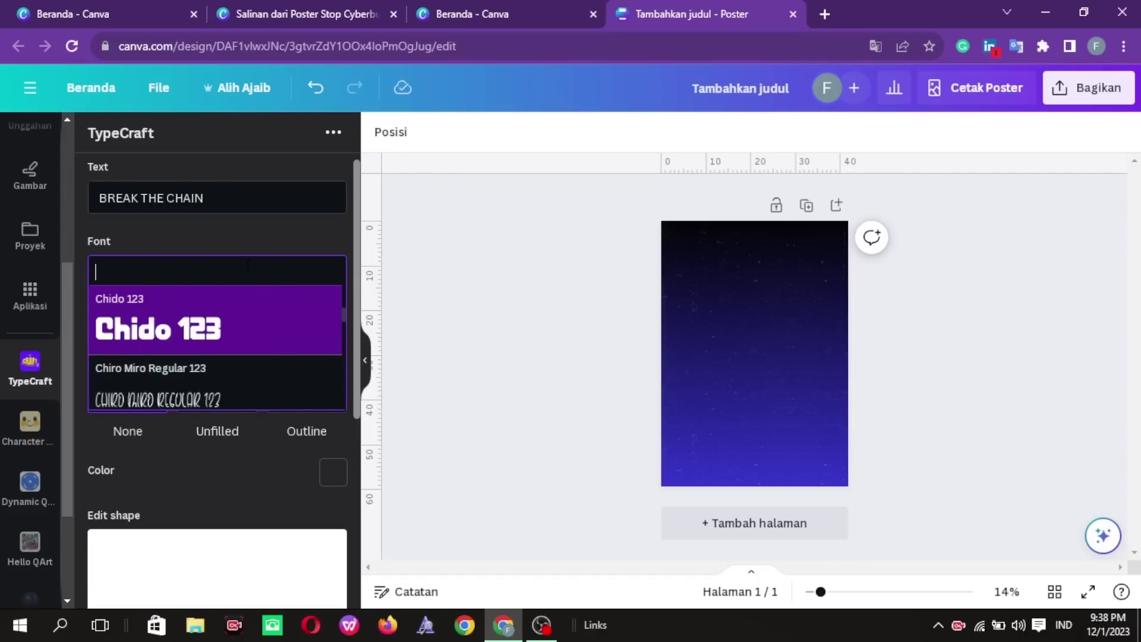
{"action": "type", "text": "OLD"}
{"action": "left_click", "coordinate": [238, 318]}
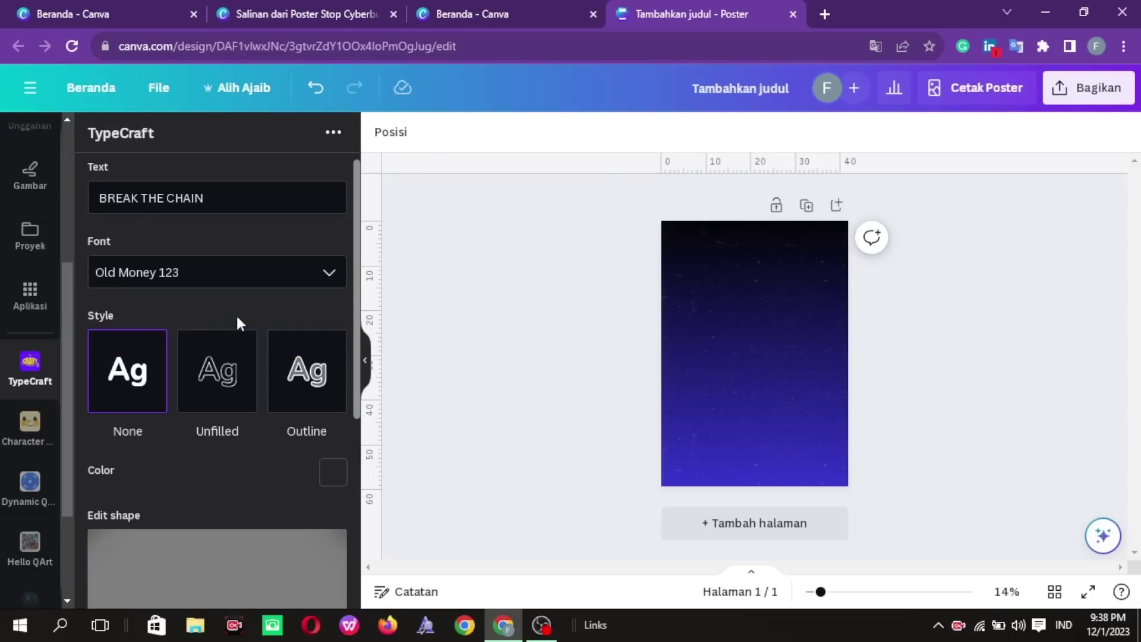
- Change the TypeCraft title color to a pale grayish blue
{"action": "left_click_drag", "start_coordinate": [359, 275], "coordinate": [361, 328]}
{"action": "left_click", "coordinate": [339, 391]}
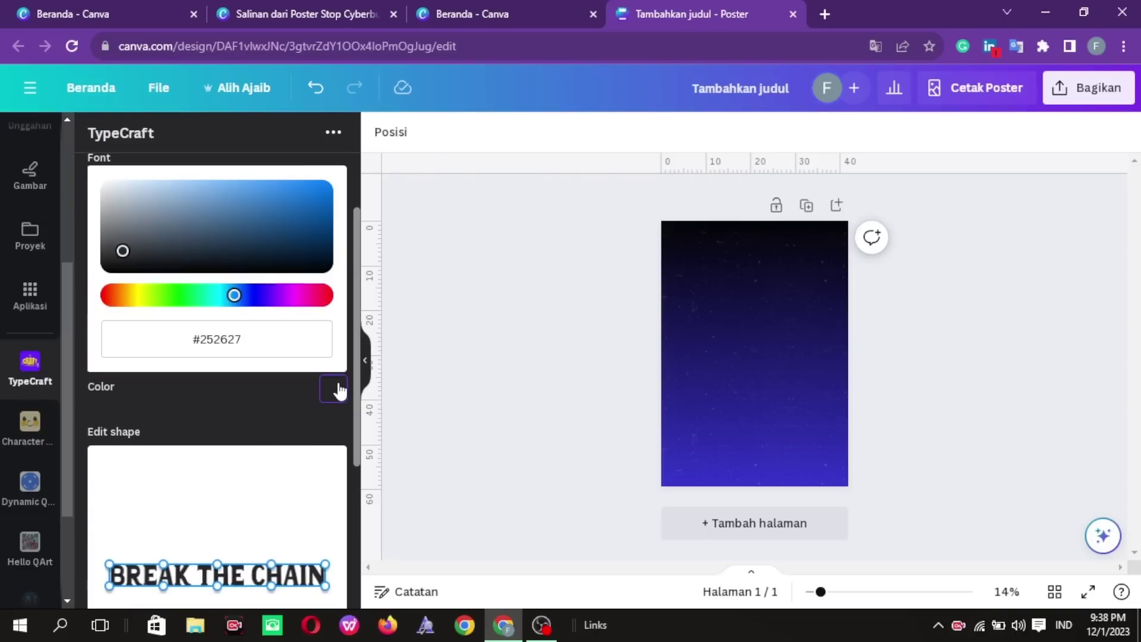
{"action": "left_click", "coordinate": [168, 200]}
{"action": "left_click_drag", "start_coordinate": [168, 200], "coordinate": [155, 198]}
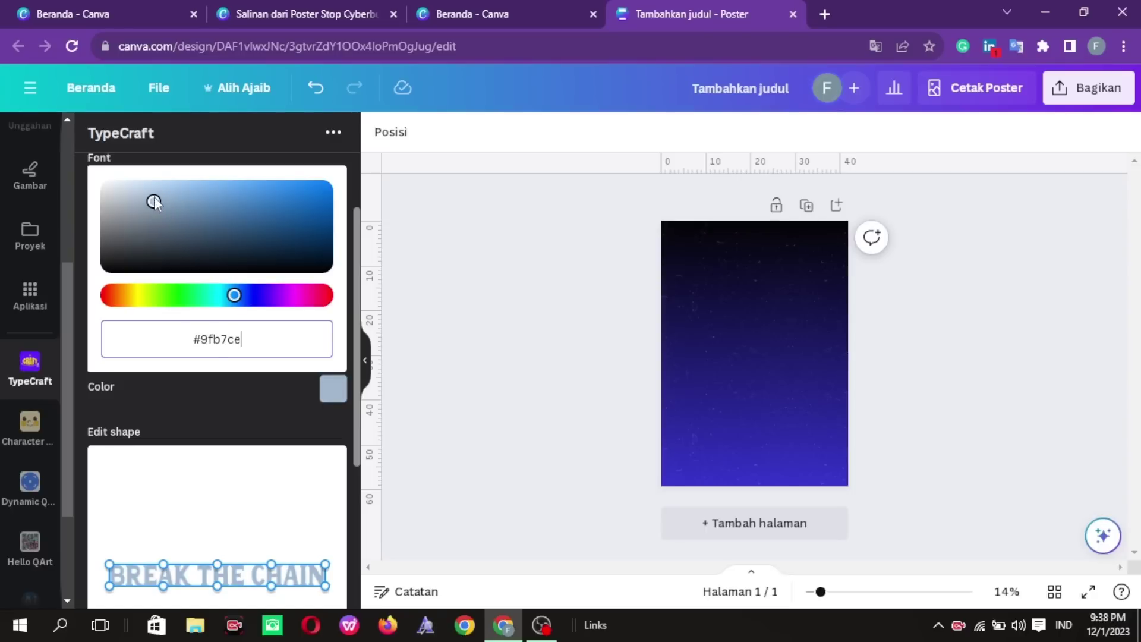
{"action": "left_click", "coordinate": [239, 414]}
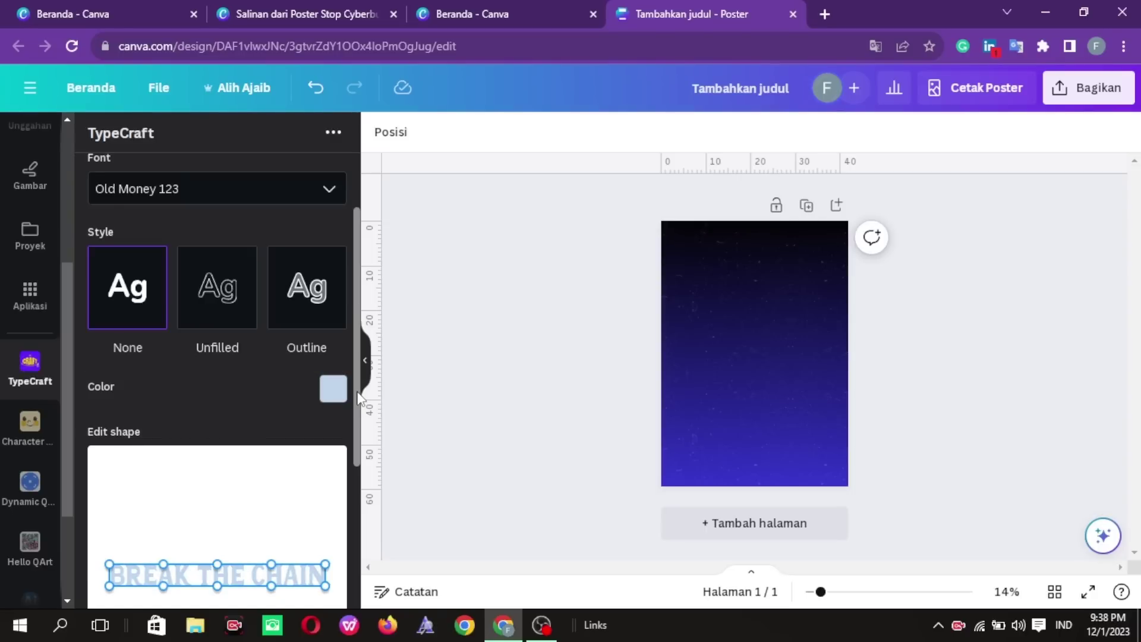
- Warp the "BREAK THE CHAIN" lettering so both ends flare taller than the middle, with gently curved upper and lower edges
{"action": "scroll", "coordinate": [356, 398], "scroll_direction": "down", "scroll_amount": 2}
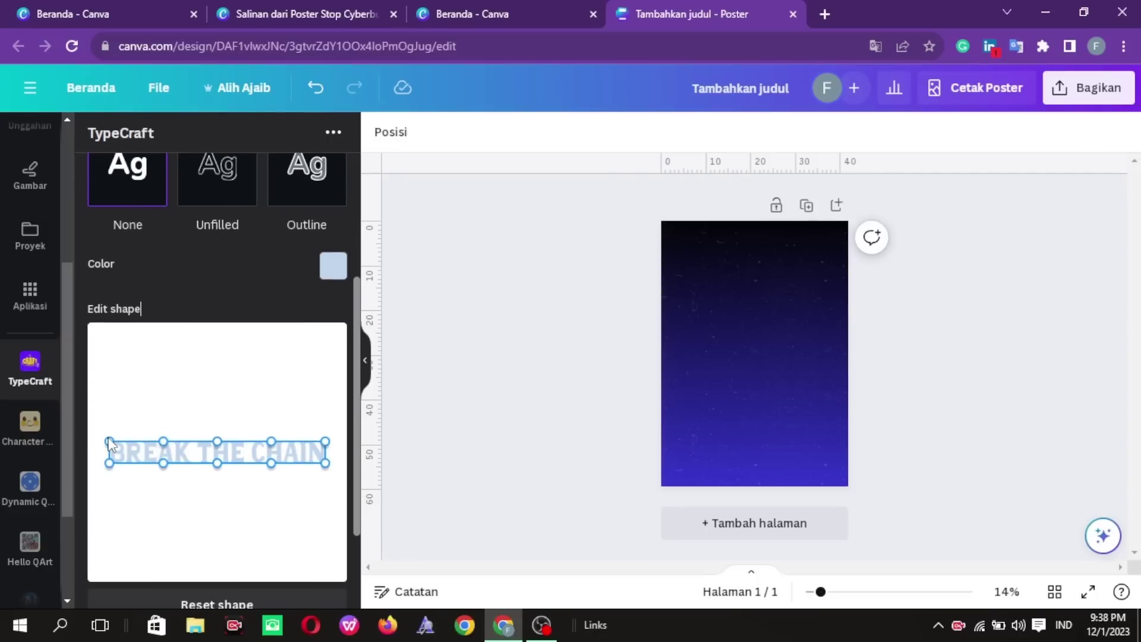
{"action": "left_click_drag", "start_coordinate": [109, 443], "coordinate": [107, 424]}
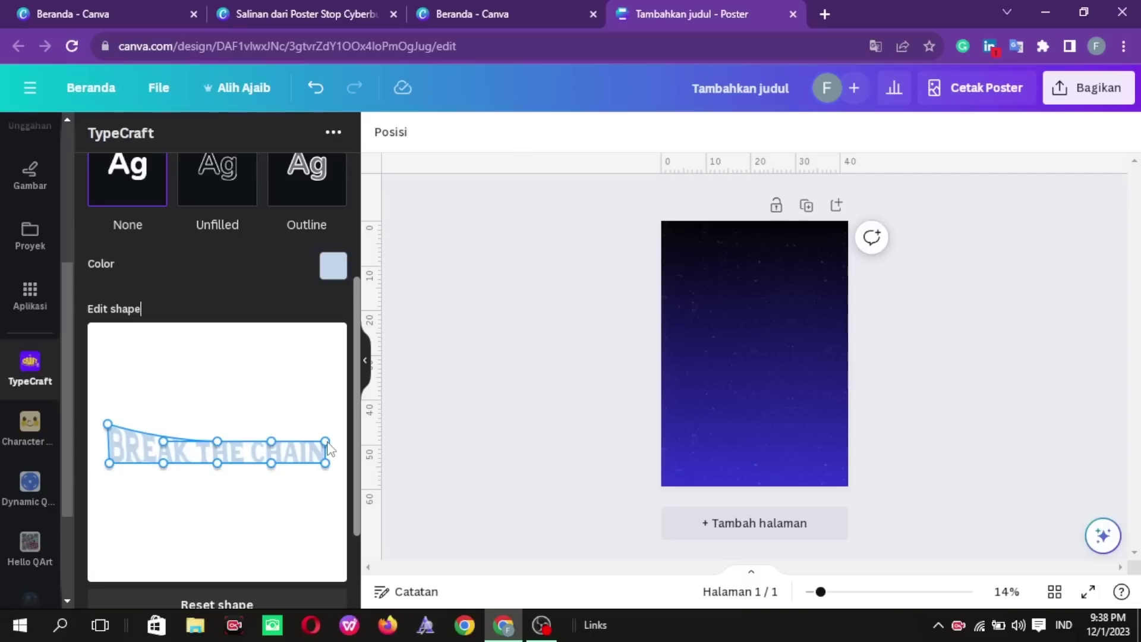
{"action": "left_click_drag", "start_coordinate": [325, 442], "coordinate": [327, 426]}
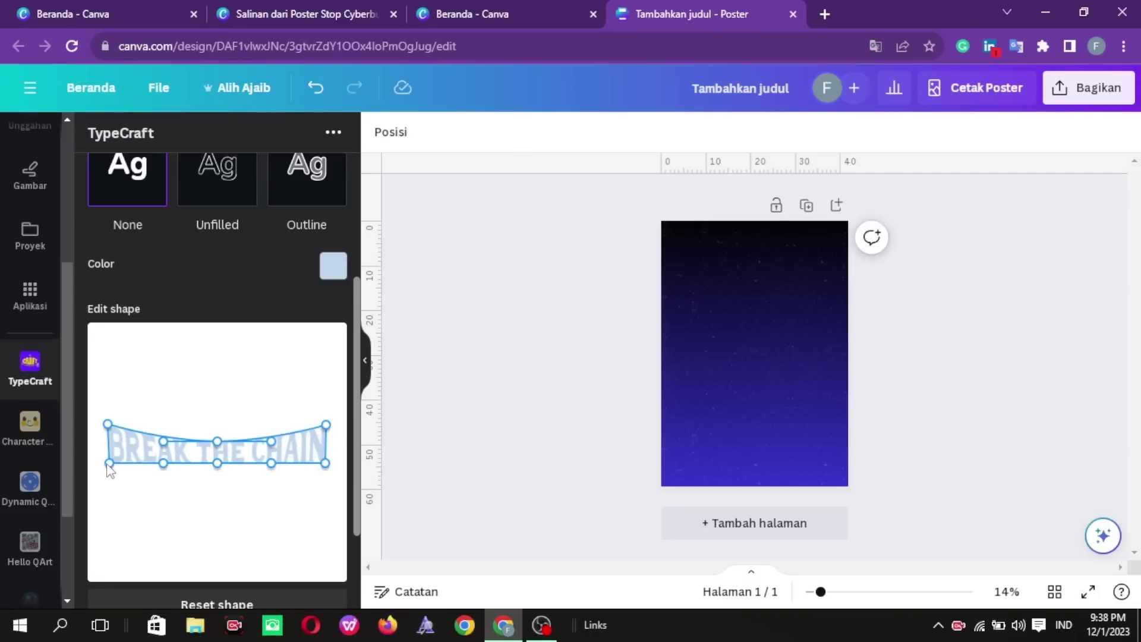
{"action": "left_click_drag", "start_coordinate": [109, 463], "coordinate": [112, 473]}
{"action": "left_click_drag", "start_coordinate": [325, 463], "coordinate": [327, 471]}
{"action": "left_click_drag", "start_coordinate": [112, 473], "coordinate": [106, 473]}
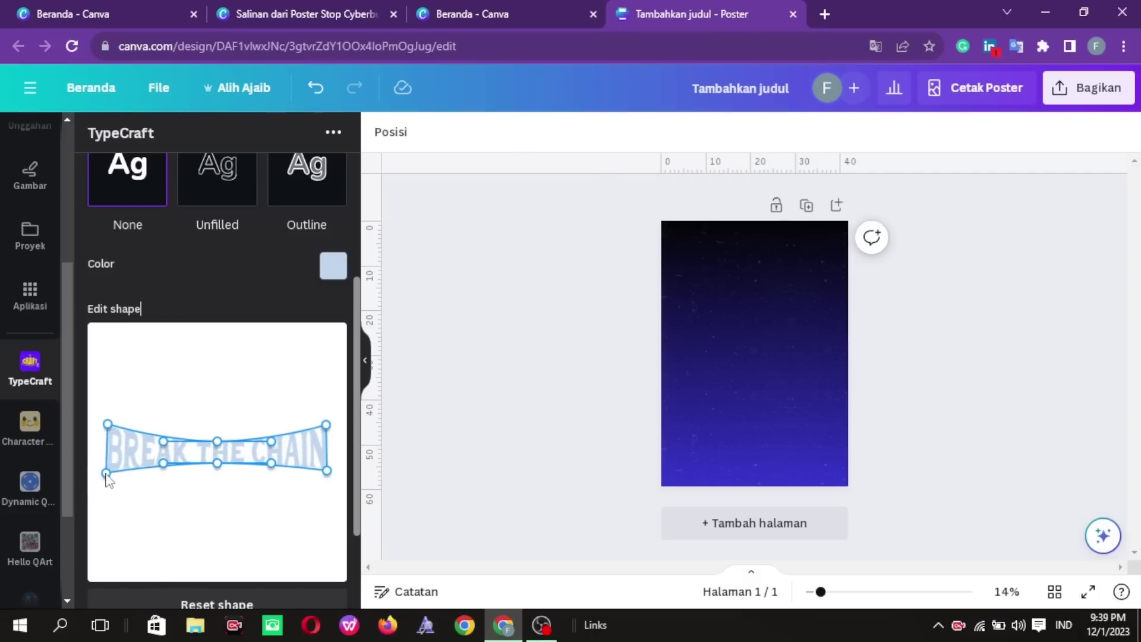
{"action": "left_click_drag", "start_coordinate": [217, 441], "coordinate": [214, 440]}
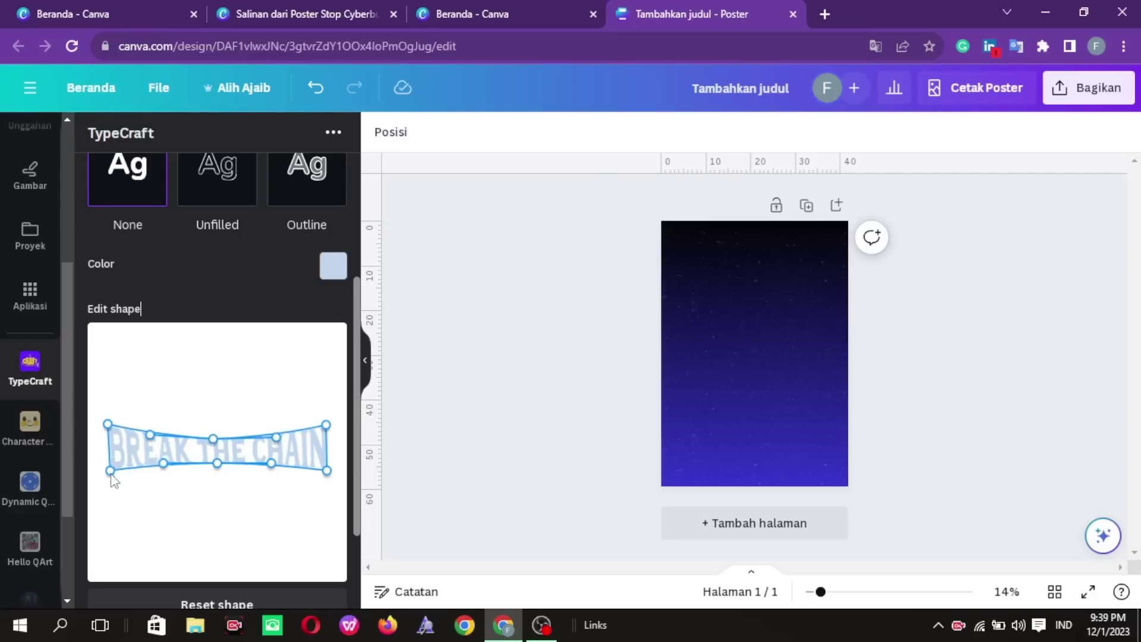
{"action": "left_click_drag", "start_coordinate": [107, 474], "coordinate": [110, 470]}
{"action": "left_click_drag", "start_coordinate": [327, 474], "coordinate": [360, 544]}
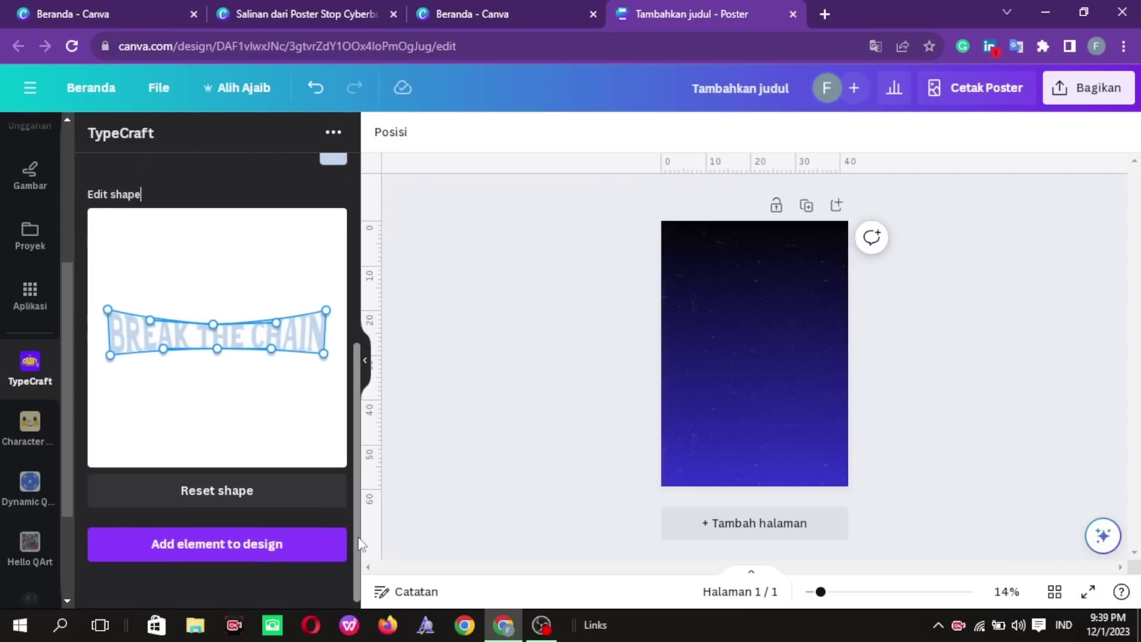
- Add the warped title to the poster and fit it across nearly the full page width near the upper edge
{"action": "left_click", "coordinate": [291, 561]}
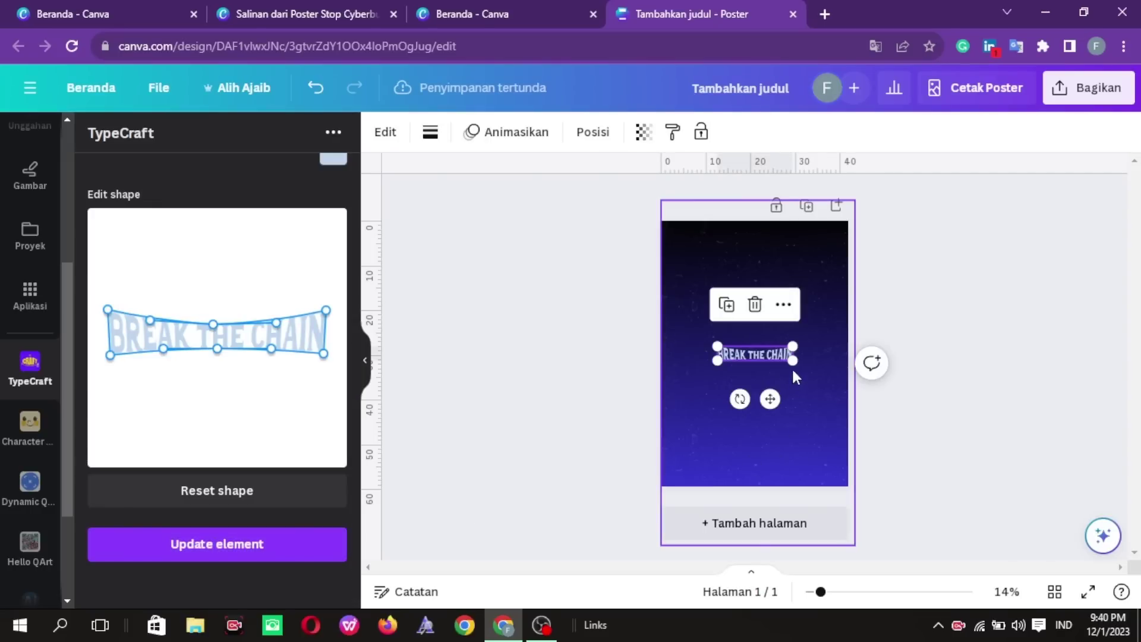
{"action": "left_click_drag", "start_coordinate": [793, 357], "coordinate": [840, 441]}
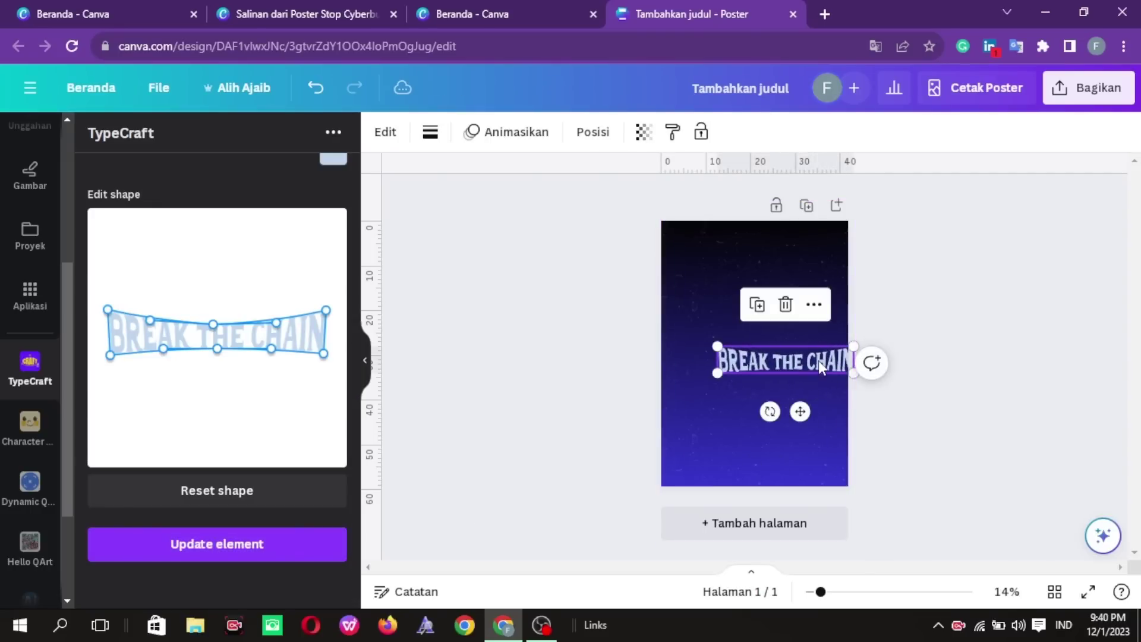
{"action": "left_click_drag", "start_coordinate": [814, 364], "coordinate": [814, 283]}
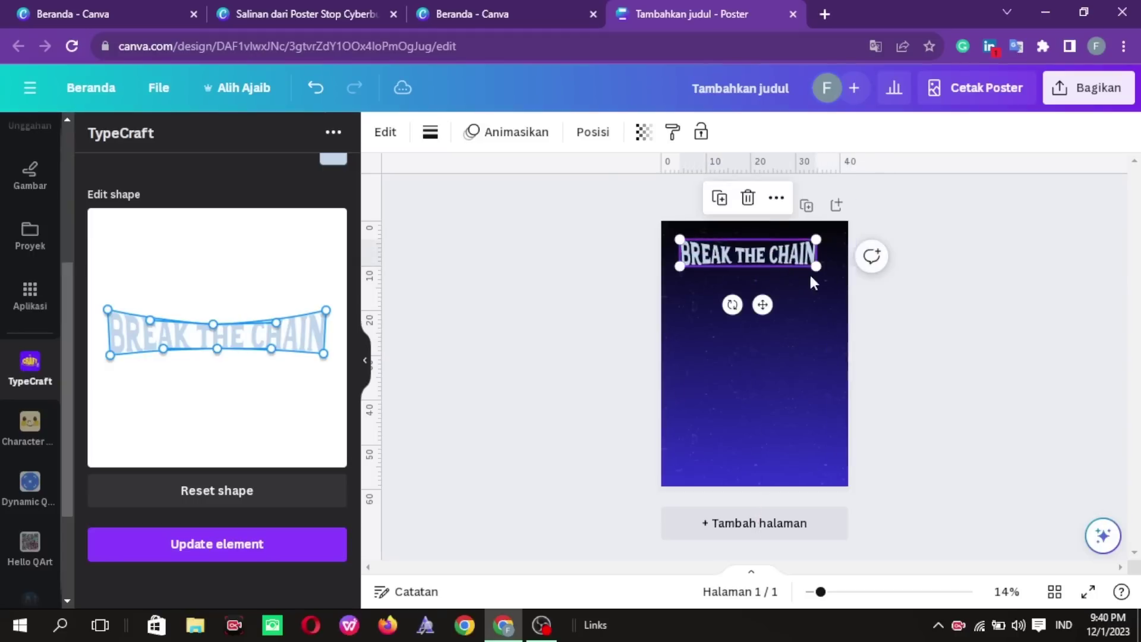
{"action": "left_click", "coordinate": [918, 350]}
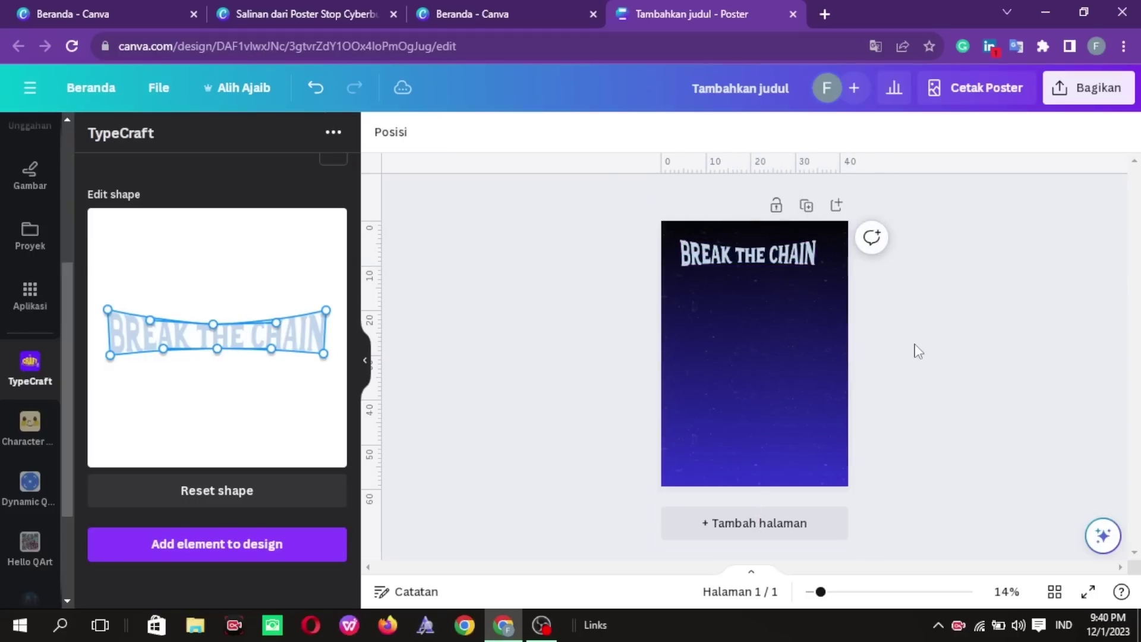
{"action": "left_click", "coordinate": [802, 261]}
{"action": "left_click_drag", "start_coordinate": [820, 265], "coordinate": [803, 249]}
{"action": "left_click", "coordinate": [930, 364]}
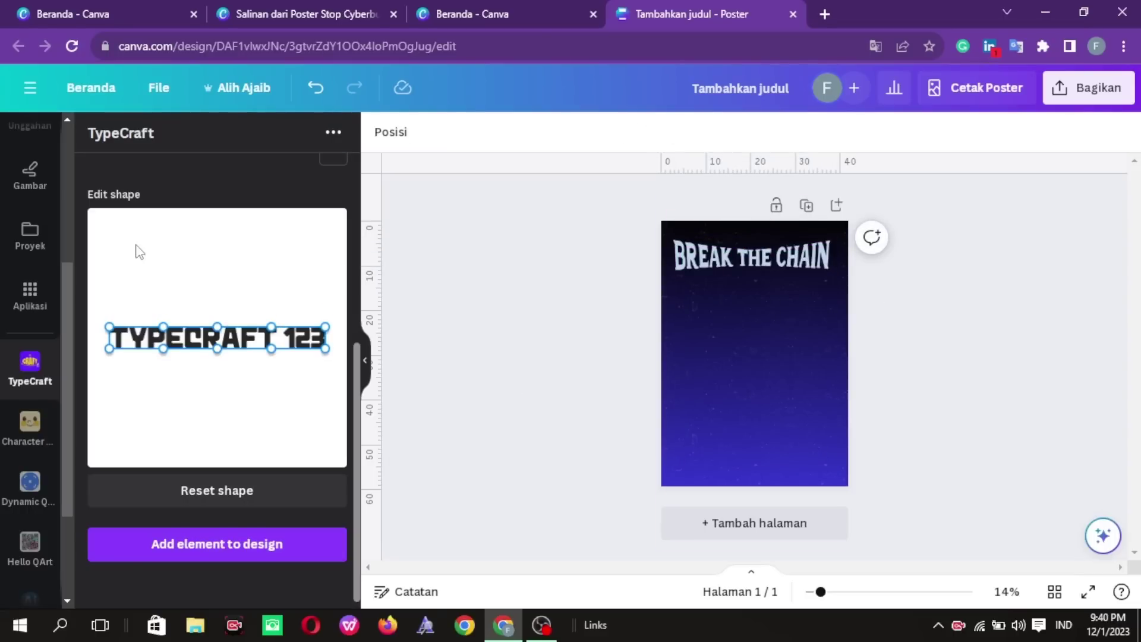
- Add a heading reading "STOP CYBERBULLYING NOW" and shrink it to a single line directly beneath the title
{"action": "left_click_drag", "start_coordinate": [65, 422], "coordinate": [66, 264]}
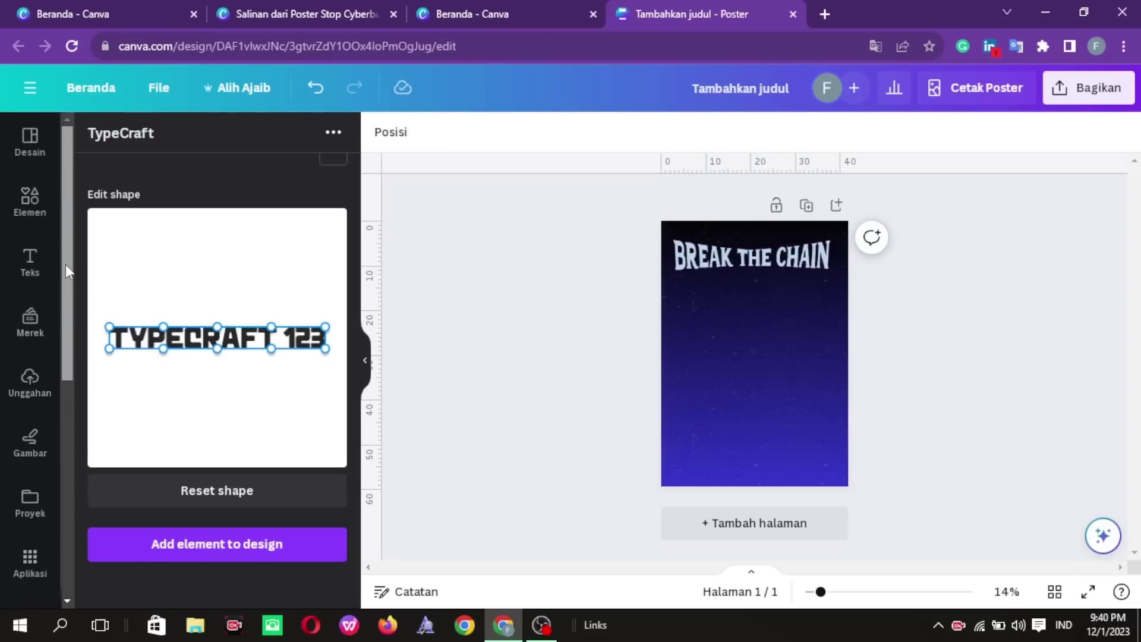
{"action": "left_click", "coordinate": [35, 263]}
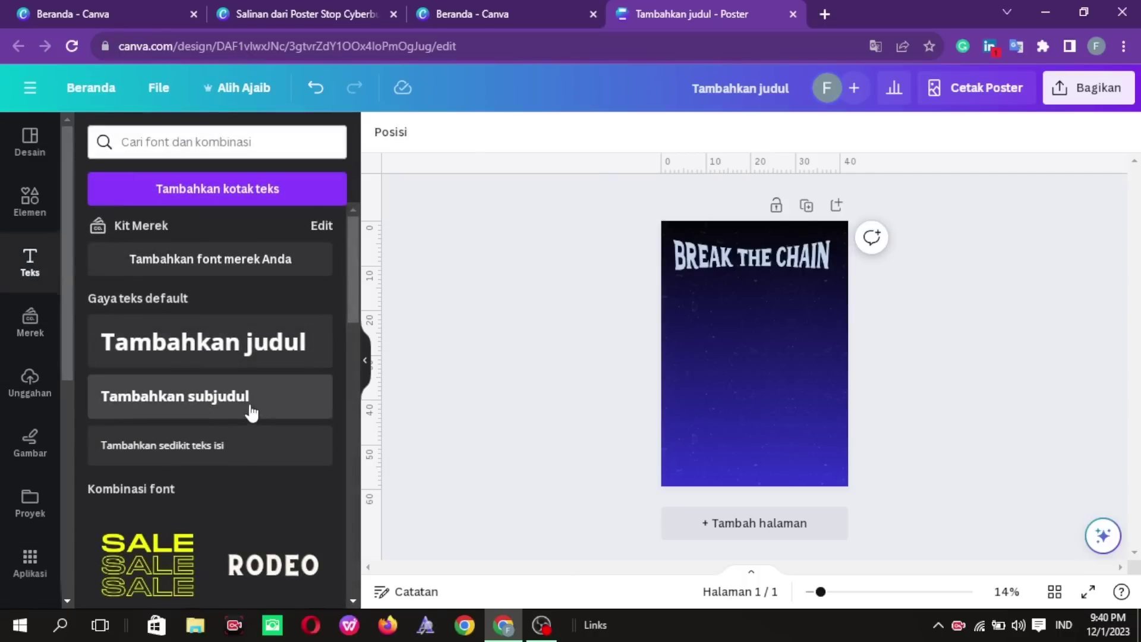
{"action": "left_click", "coordinate": [224, 340]}
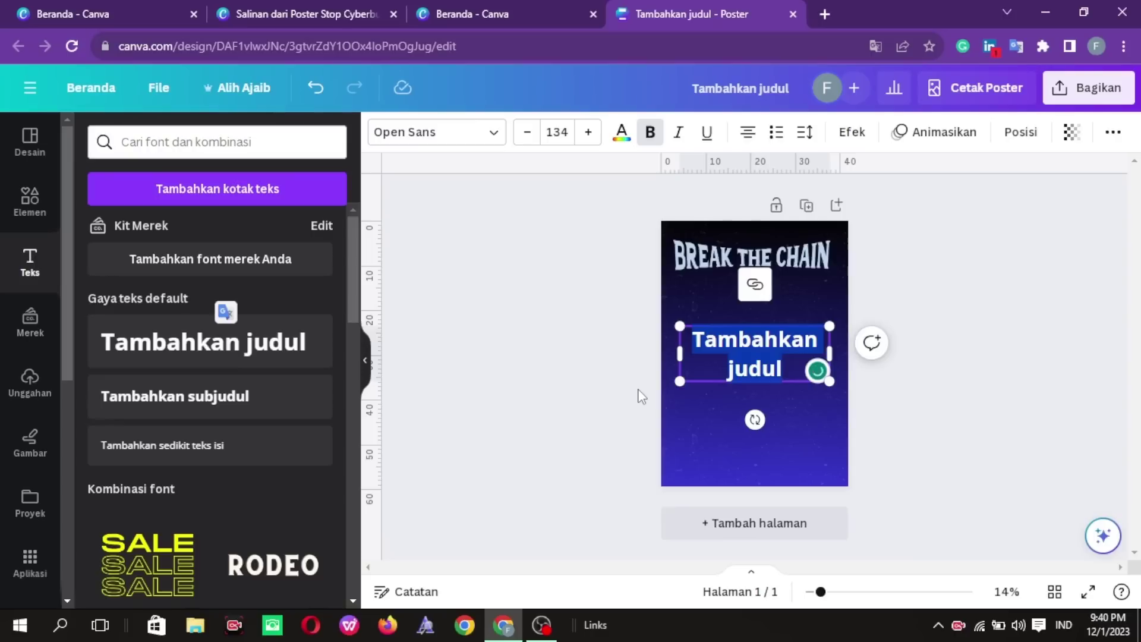
{"action": "type", "text": "S"}
{"action": "key", "text": "BackSpace"}
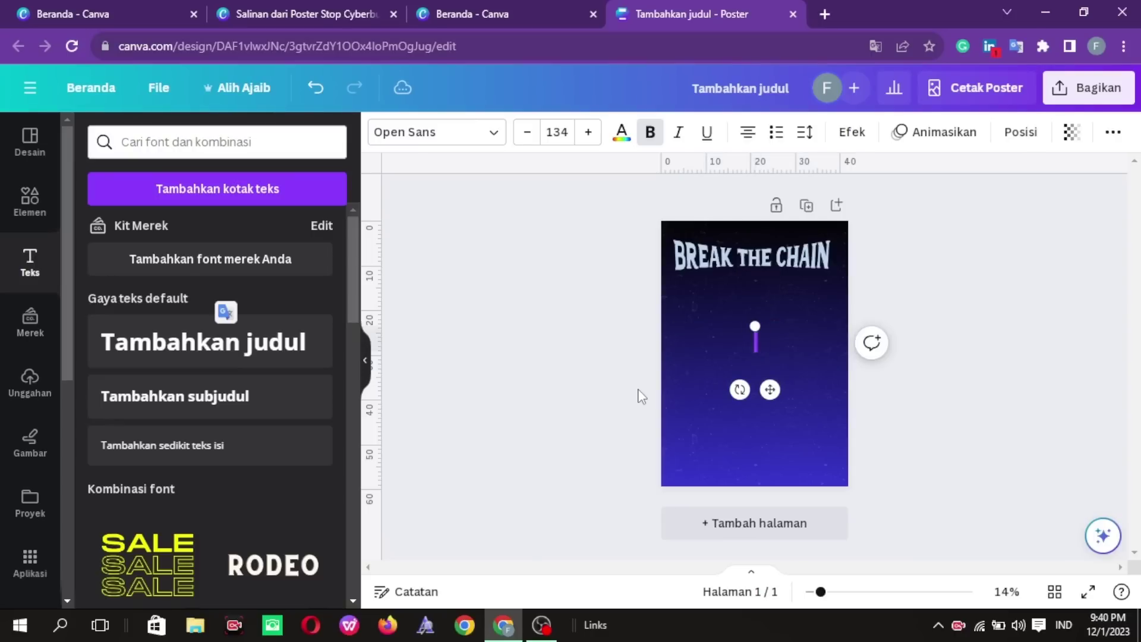
{"action": "type", "text": "STOP CYBERBU"}
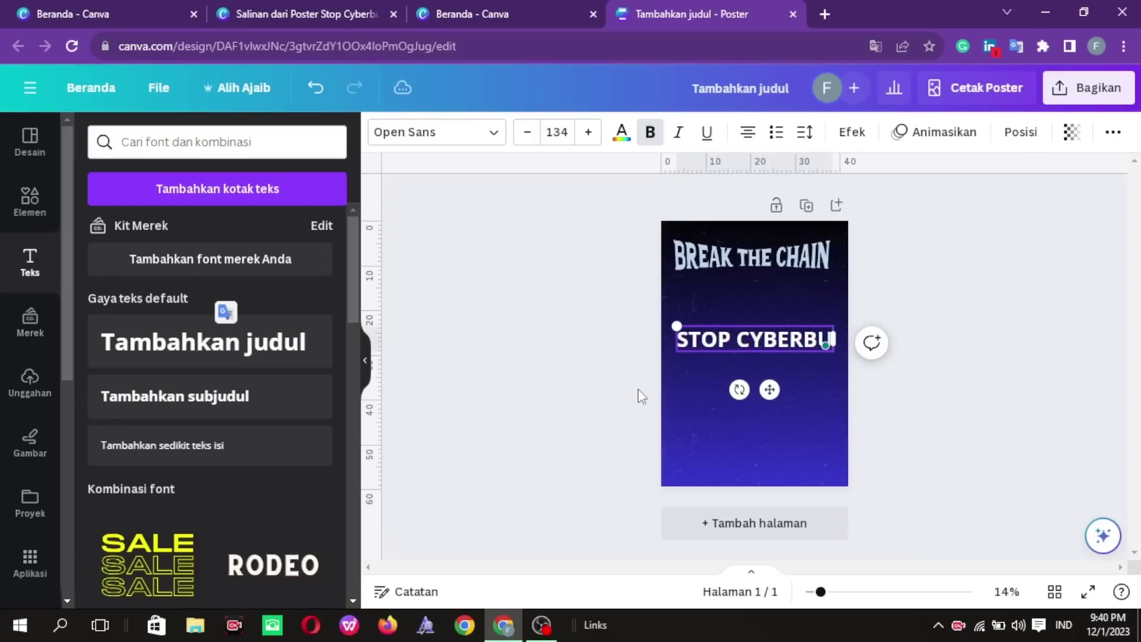
{"action": "type", "text": "LLYING NO"}
{"action": "key", "text": "BackSpace"}
{"action": "type", "text": "ING NOW"}
{"action": "key", "text": "Escape"}
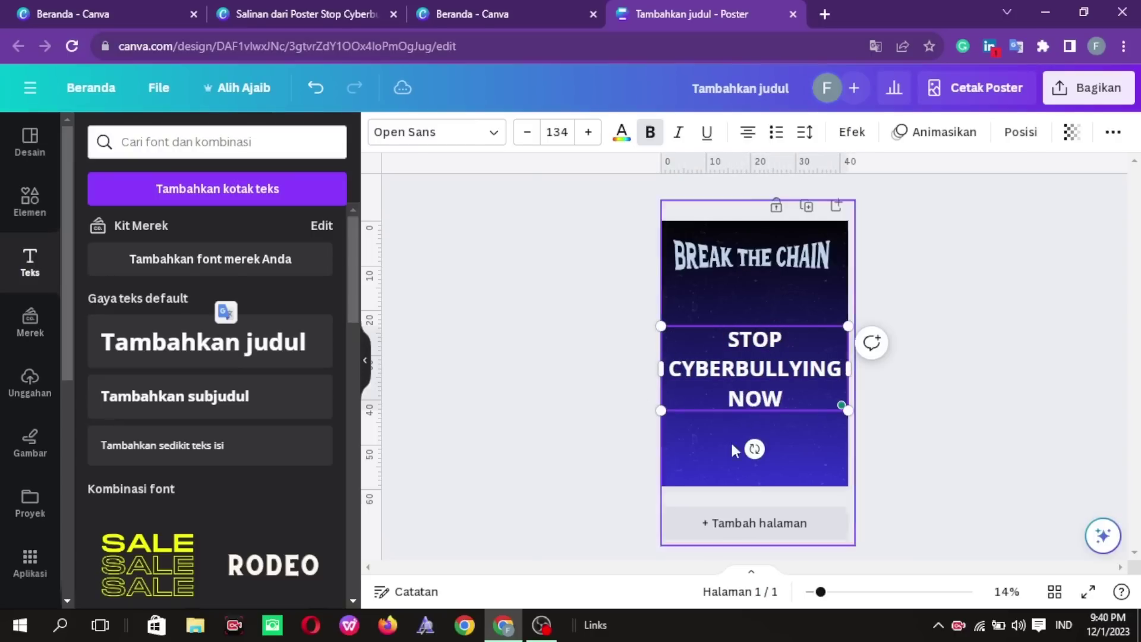
{"action": "left_click_drag", "start_coordinate": [849, 410], "coordinate": [839, 358]}
{"action": "left_click_drag", "start_coordinate": [765, 377], "coordinate": [767, 331]}
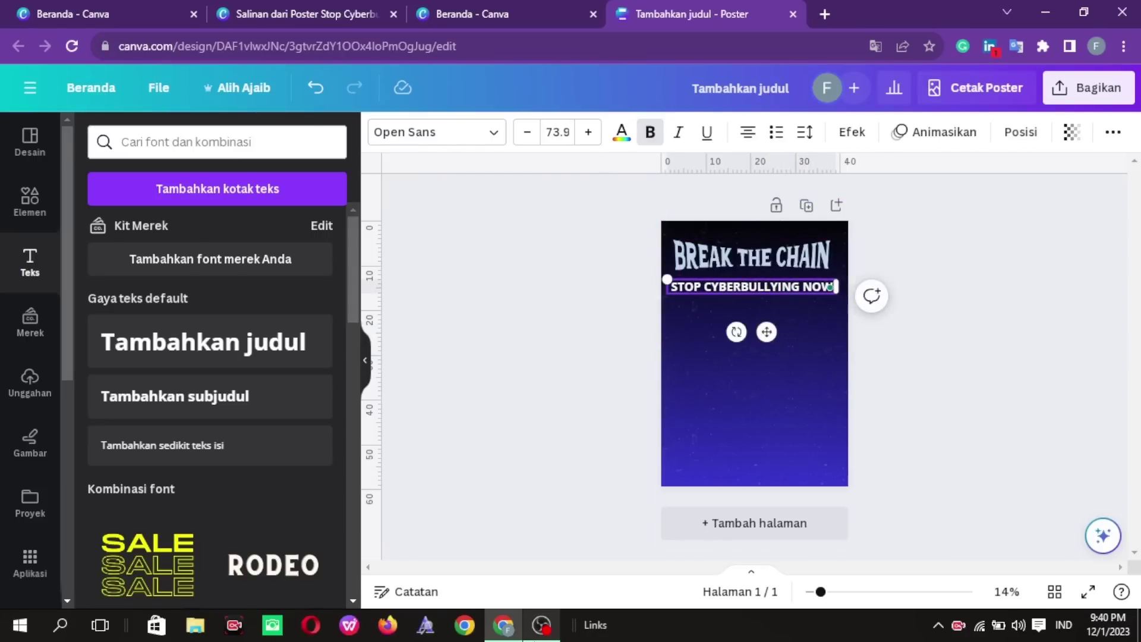
- Change the "STOP CYBERBULLYING NOW" font to League Spartan
{"action": "left_click", "coordinate": [499, 137]}
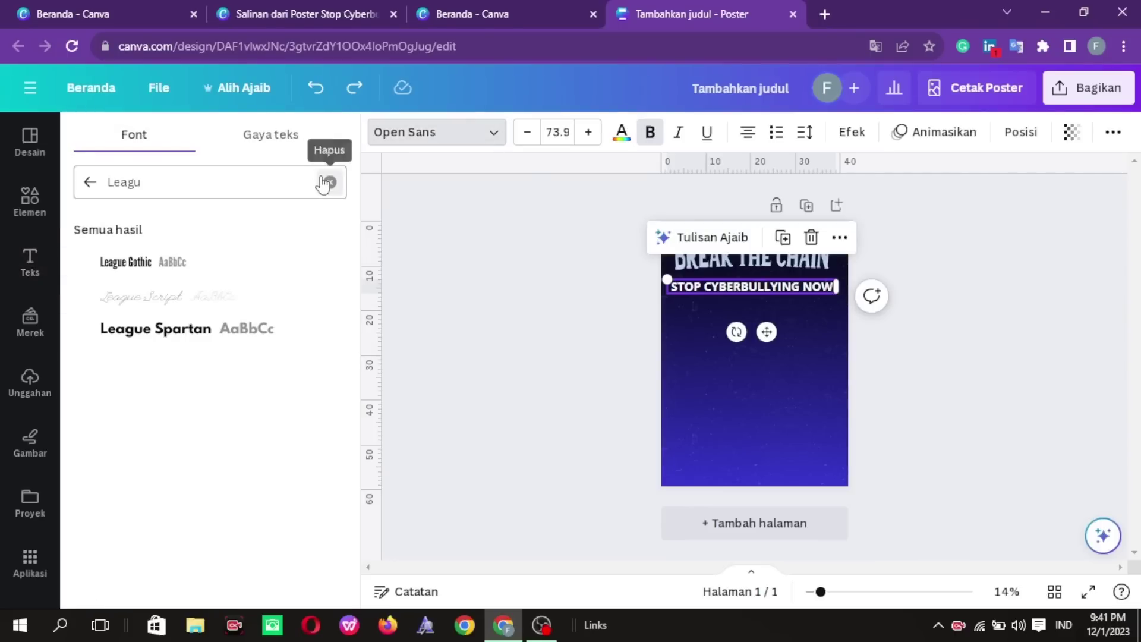
{"action": "left_click", "coordinate": [330, 182]}
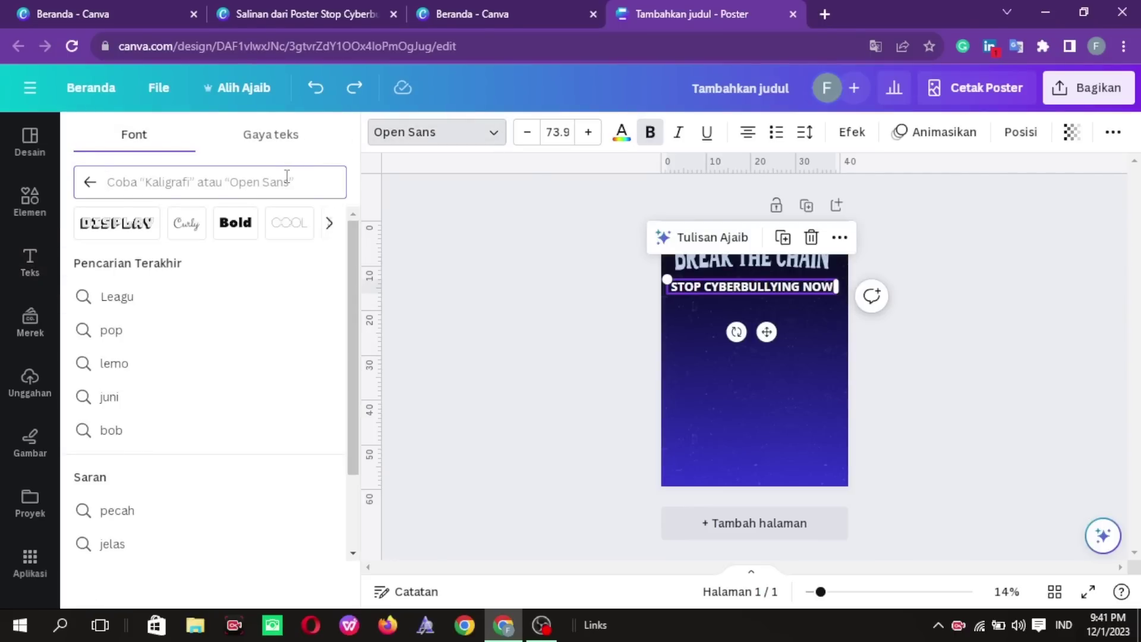
{"action": "type", "text": "lea"}
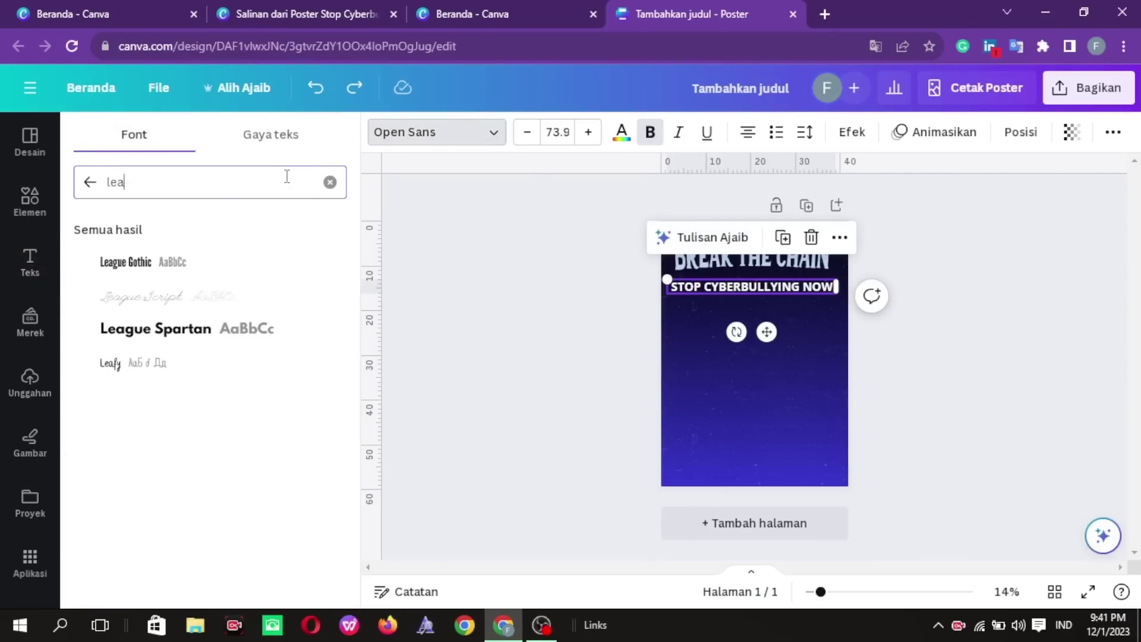
{"action": "left_click", "coordinate": [268, 342]}
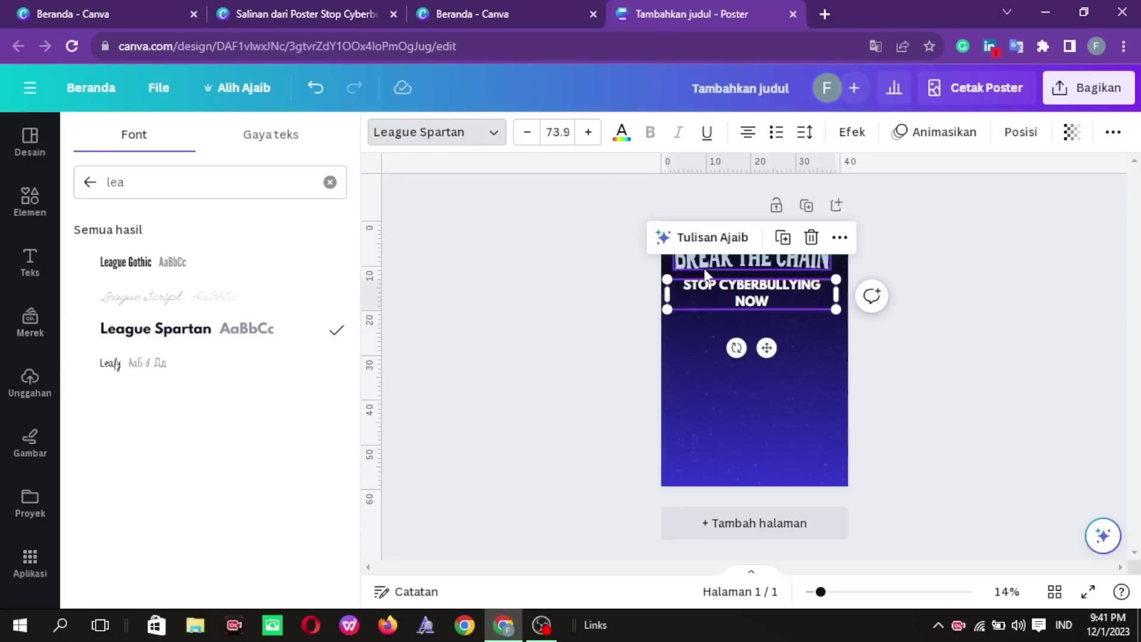
- Color the "STOP CYBERBULLYING NOW" text with #E3F1FF
{"action": "left_click", "coordinate": [622, 141]}
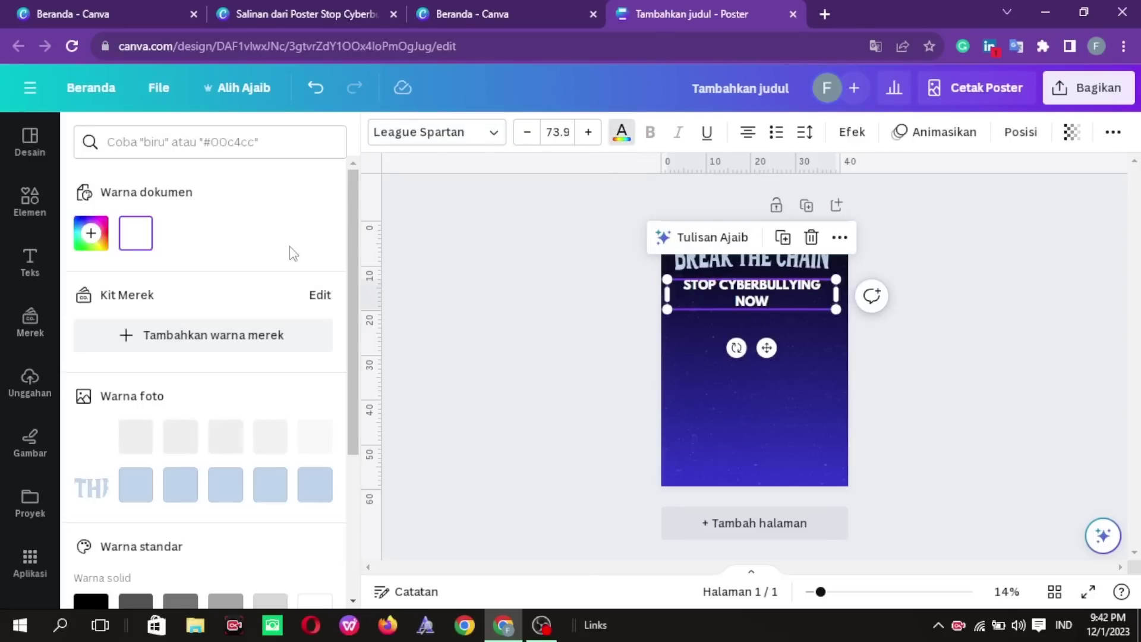
{"action": "left_click", "coordinate": [92, 243]}
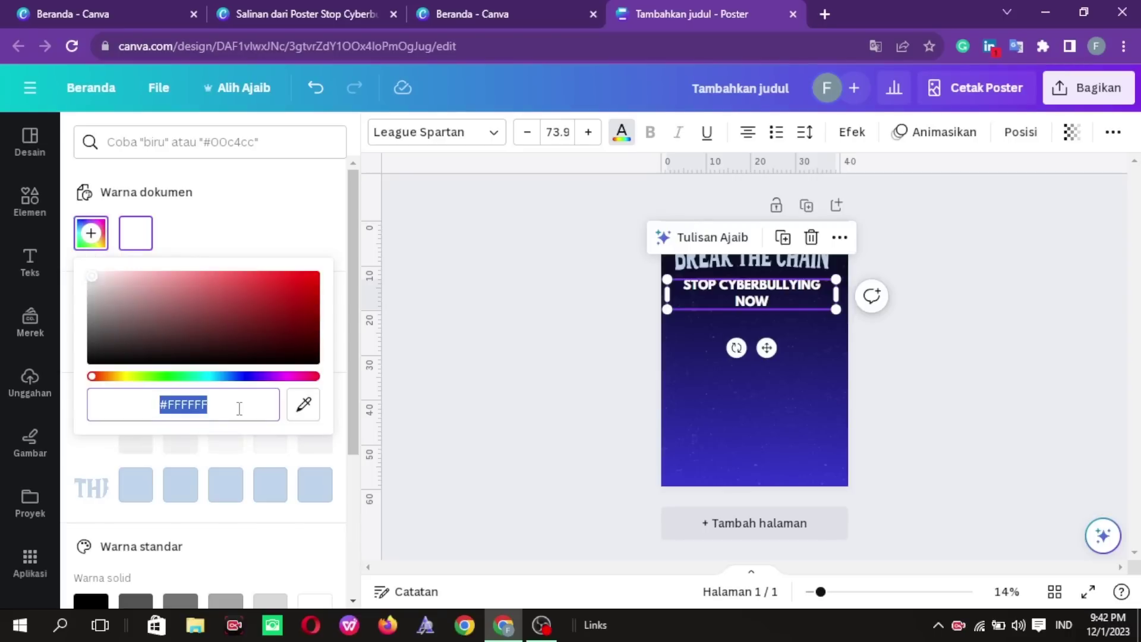
{"action": "type", "text": "#E3F1FF"}
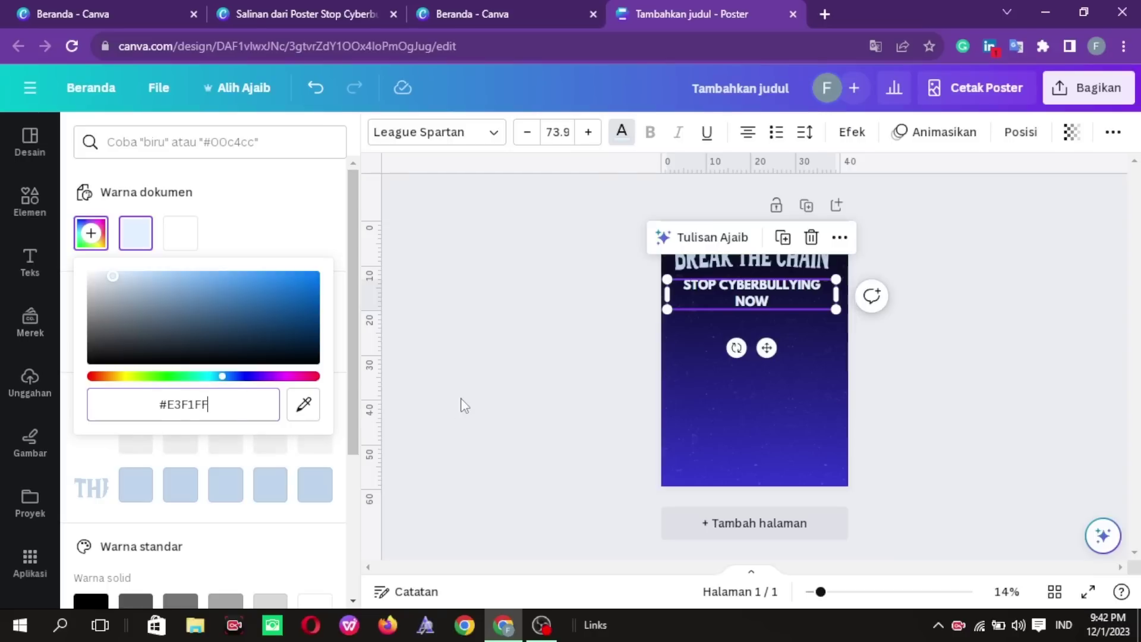
{"action": "key", "text": "Escape"}
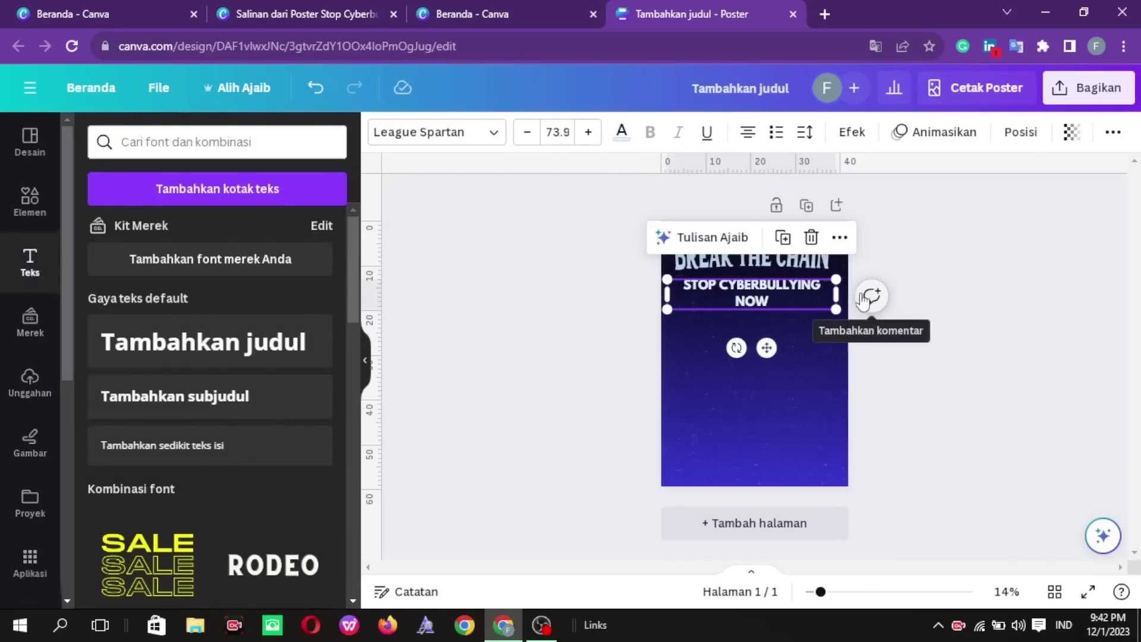
- Scale the subtitle down to size 62.6 so it fits one line, and apply the Lengkungkan curve shape to it
{"action": "mouse_move", "coordinate": [834, 307]}
{"action": "left_mouse_down"}
{"action": "mouse_move", "coordinate": [809, 304]}
{"action": "mouse_move", "coordinate": [831, 287]}
{"action": "left_mouse_up"}
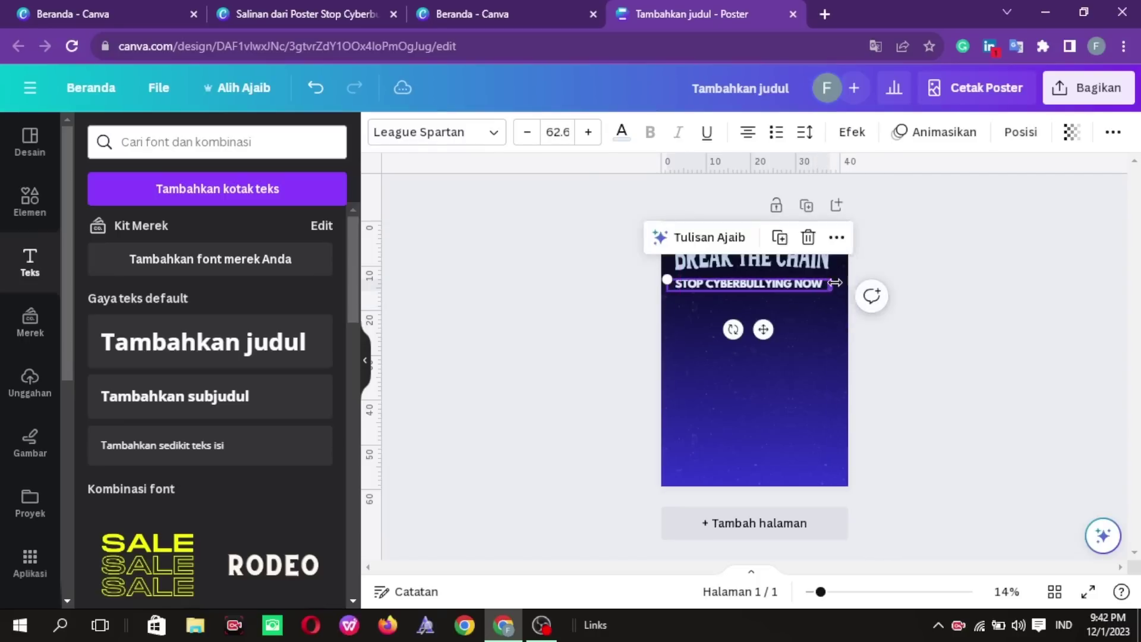
{"action": "left_click", "coordinate": [849, 133]}
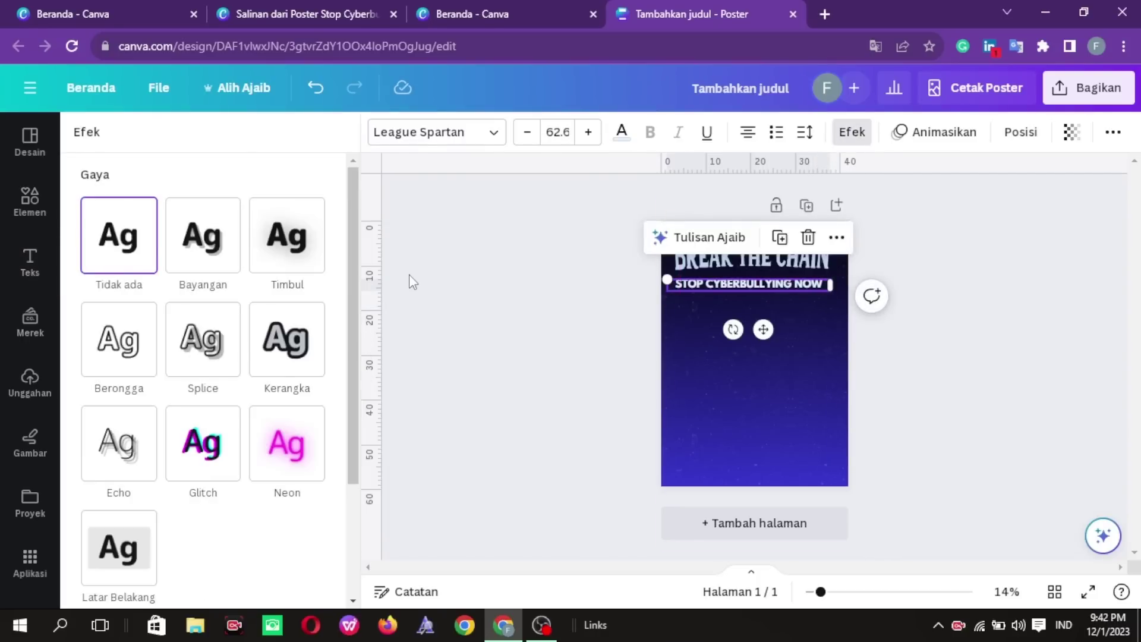
{"action": "left_click_drag", "start_coordinate": [354, 269], "coordinate": [340, 486]}
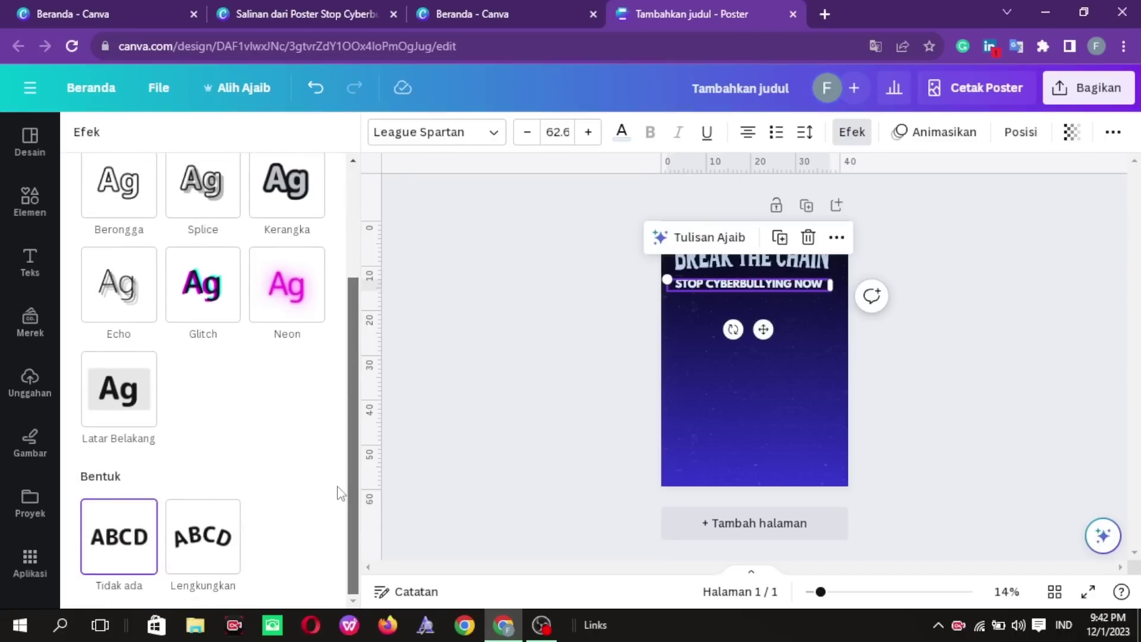
{"action": "left_click", "coordinate": [204, 562]}
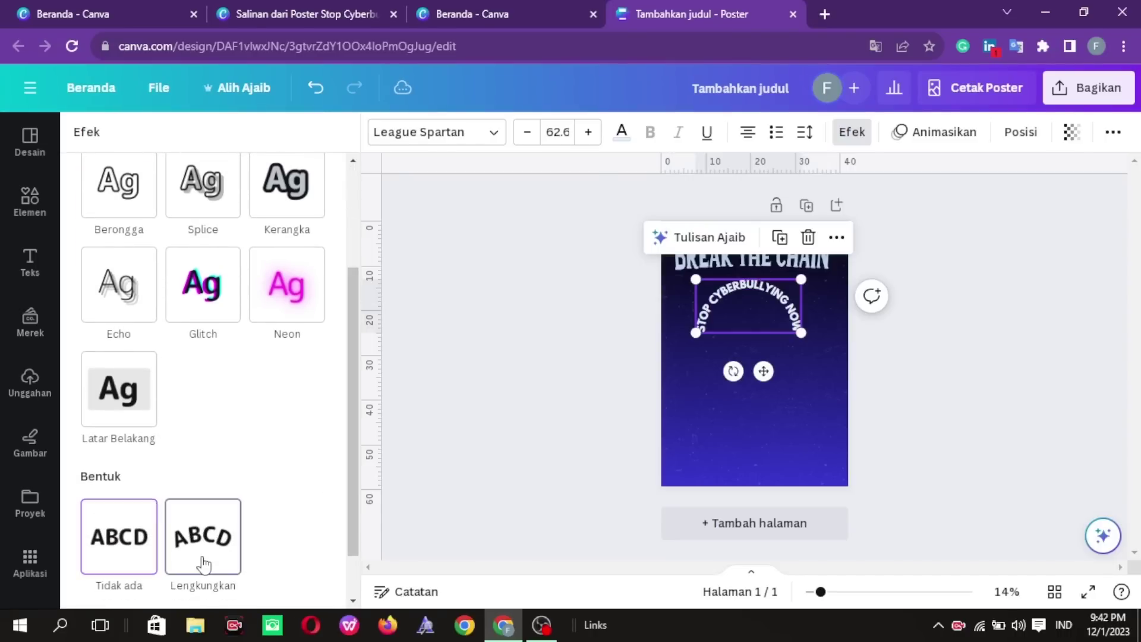
- Set the "STOP CYBERBULLYING NOW" curve amount to 6 and nudge the subtitle up close beneath the title
{"action": "scroll", "coordinate": [357, 483], "scroll_direction": "down", "scroll_amount": 1}
{"action": "left_click_drag", "start_coordinate": [265, 581], "coordinate": [211, 582]}
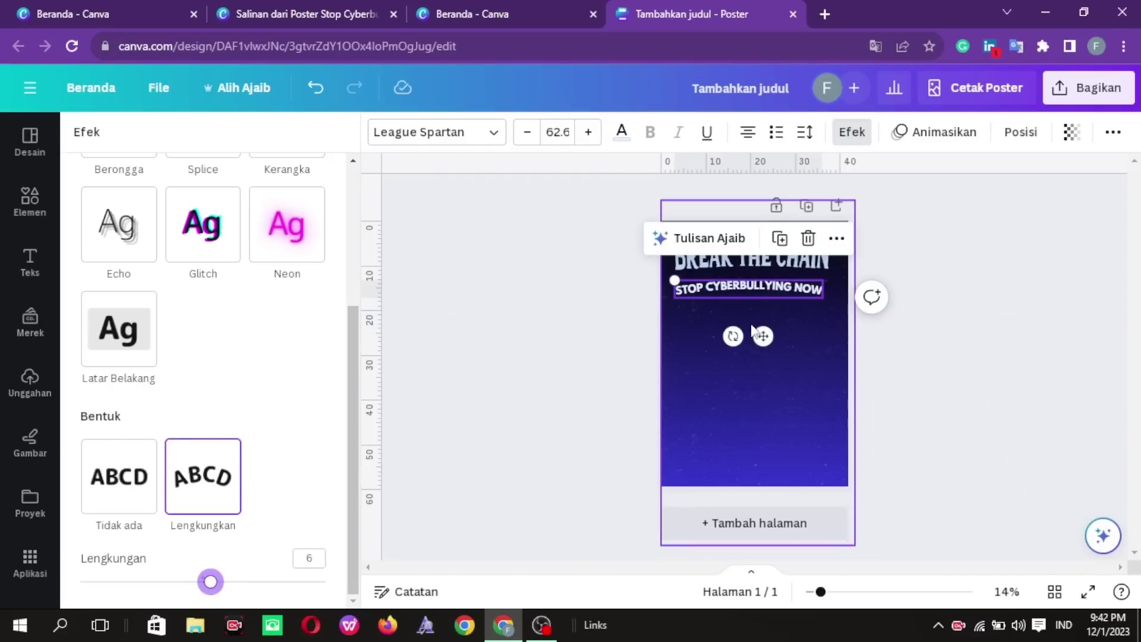
{"action": "left_click_drag", "start_coordinate": [761, 337], "coordinate": [764, 328]}
{"action": "left_click", "coordinate": [922, 375]}
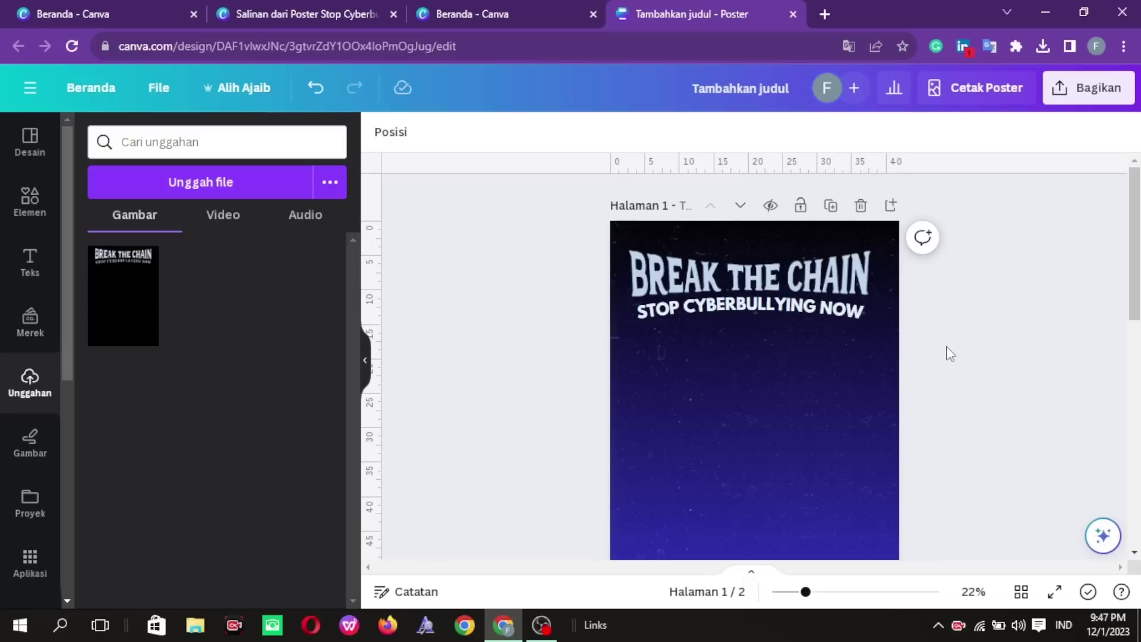
- Change page 2's gradient background to solid white
{"action": "left_click", "coordinate": [805, 276]}
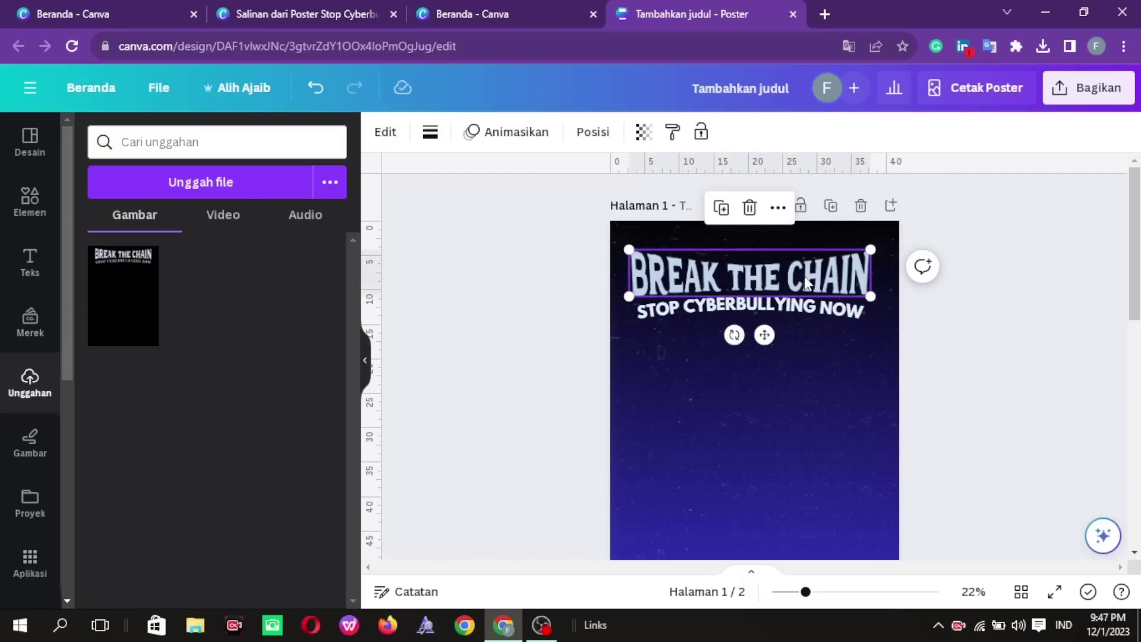
{"action": "left_click", "coordinate": [1024, 388]}
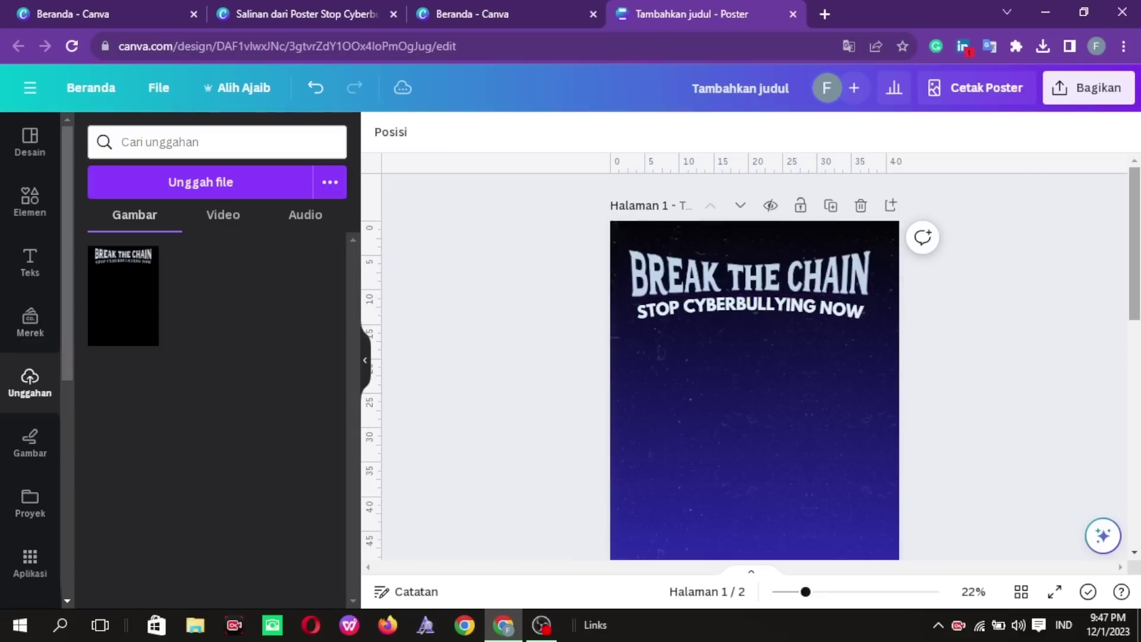
{"action": "scroll", "coordinate": [751, 366], "scroll_direction": "down", "scroll_amount": 10}
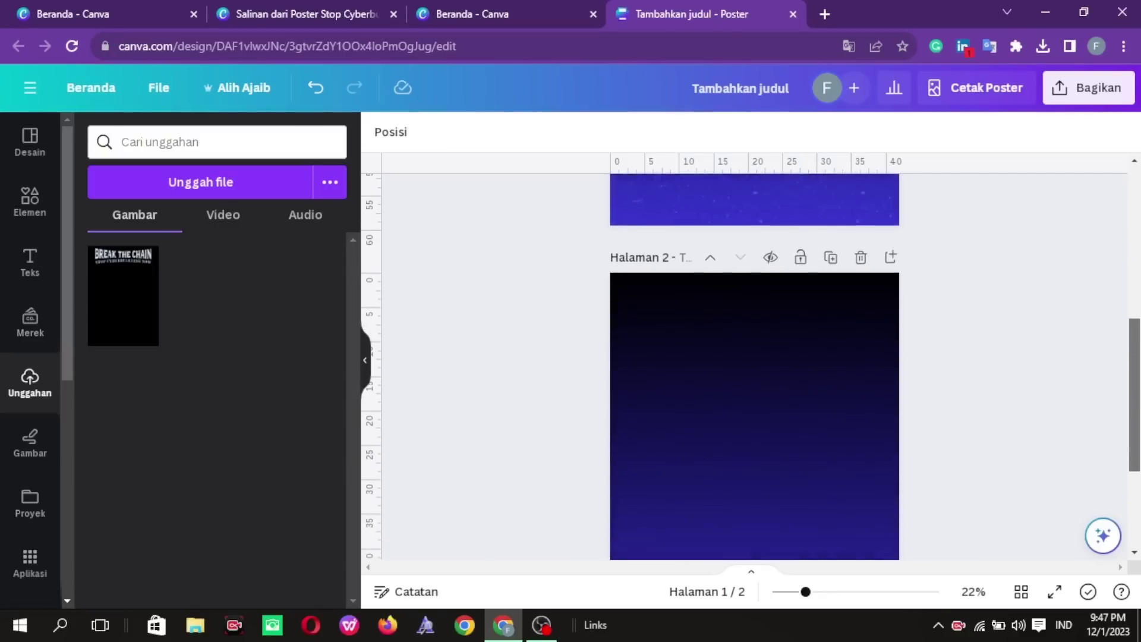
{"action": "scroll", "coordinate": [737, 371], "scroll_direction": "up", "scroll_amount": 2}
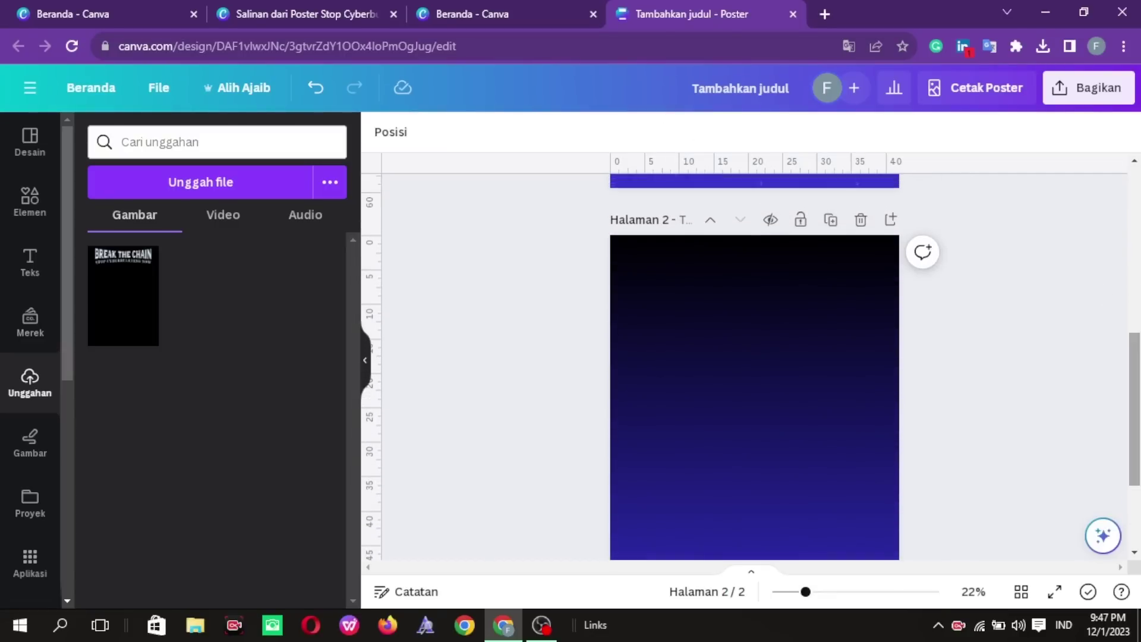
{"action": "left_click", "coordinate": [736, 367]}
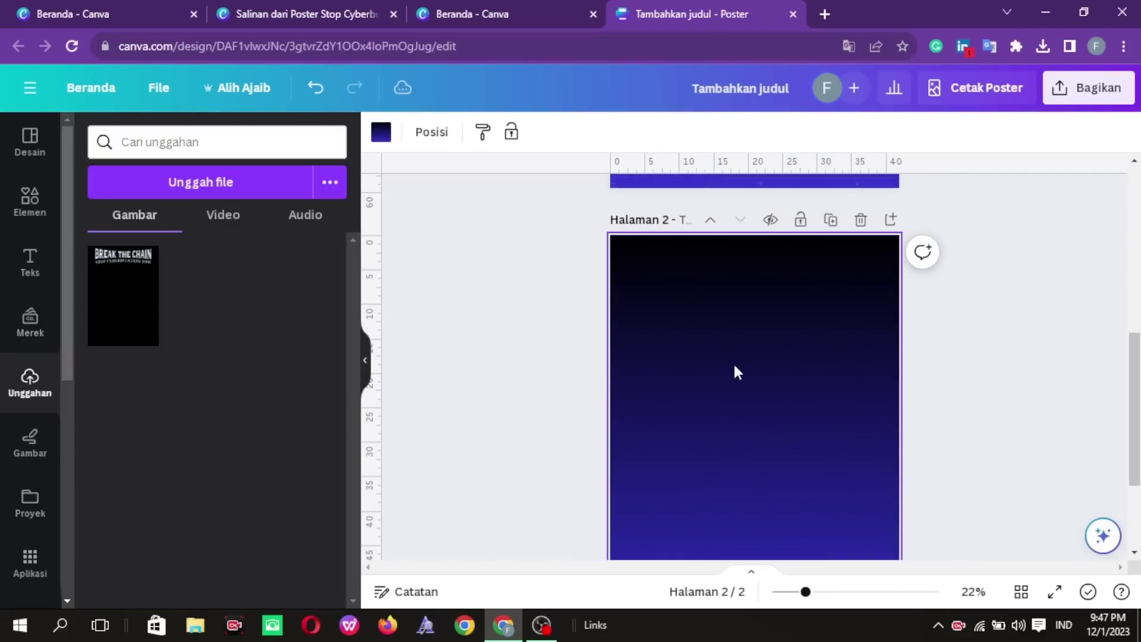
{"action": "left_click", "coordinate": [379, 133]}
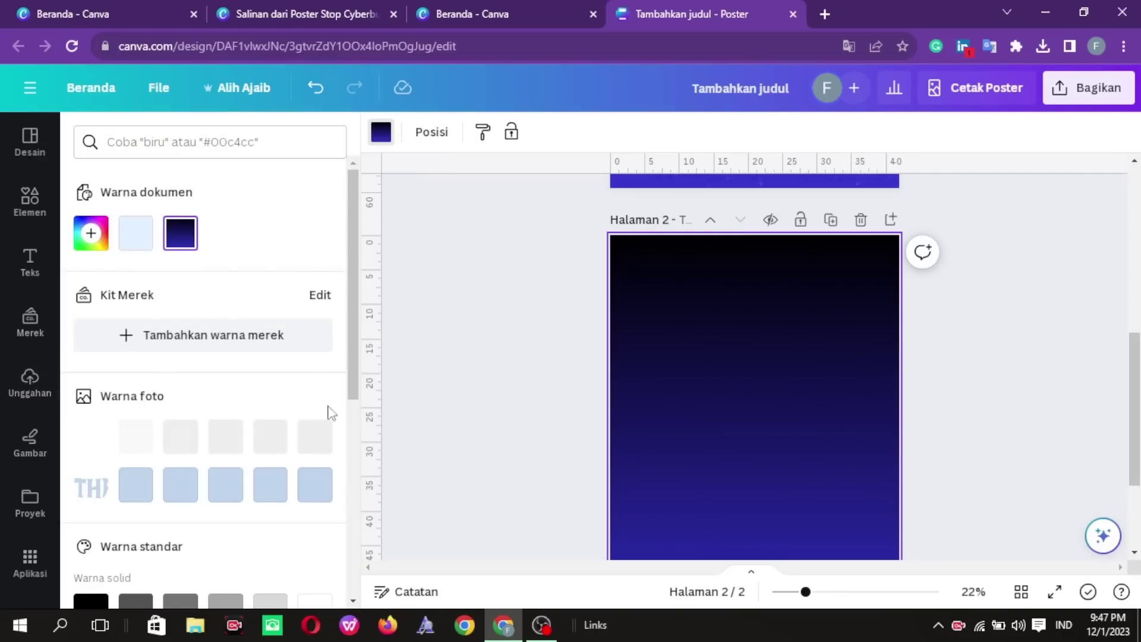
{"action": "scroll", "coordinate": [316, 357], "scroll_direction": "down", "scroll_amount": 5}
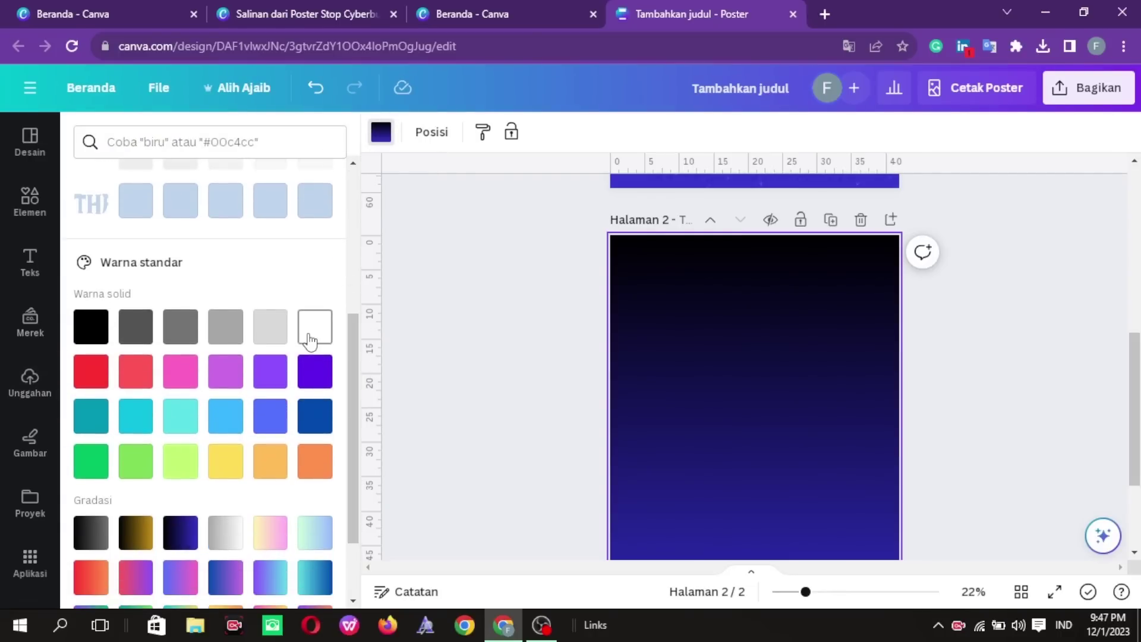
{"action": "left_click", "coordinate": [309, 341]}
{"action": "left_click", "coordinate": [961, 327]}
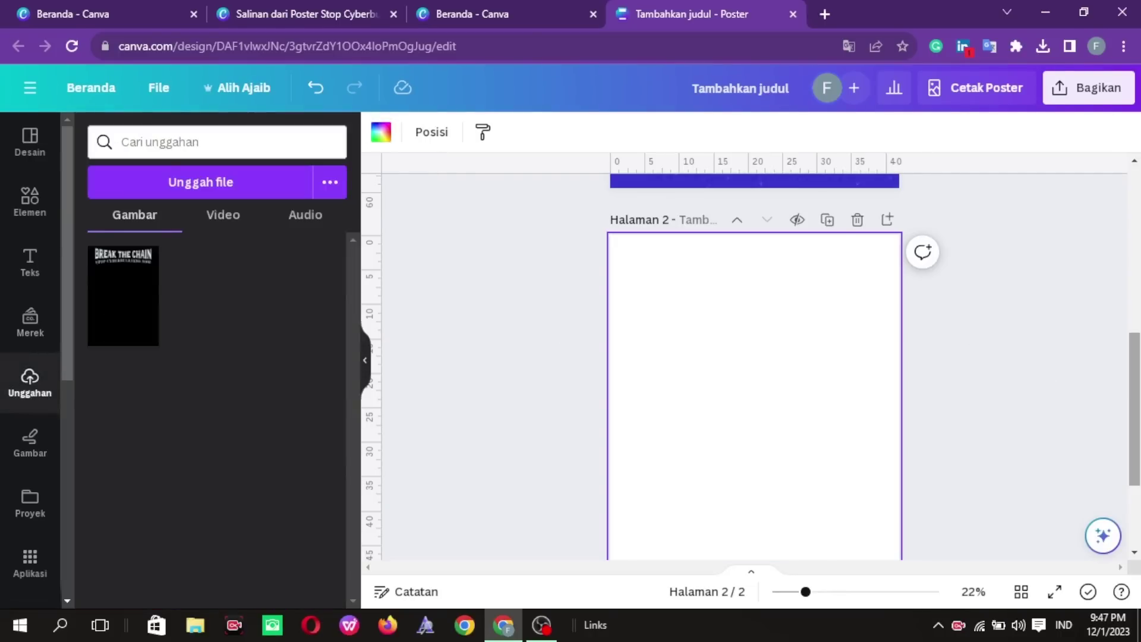
- Copy the "BREAK THE CHAIN" title and its subtitle from page 1 onto page 2 and move them down toward the page's middle
{"action": "scroll", "coordinate": [1095, 239], "scroll_direction": "up", "scroll_amount": 6}
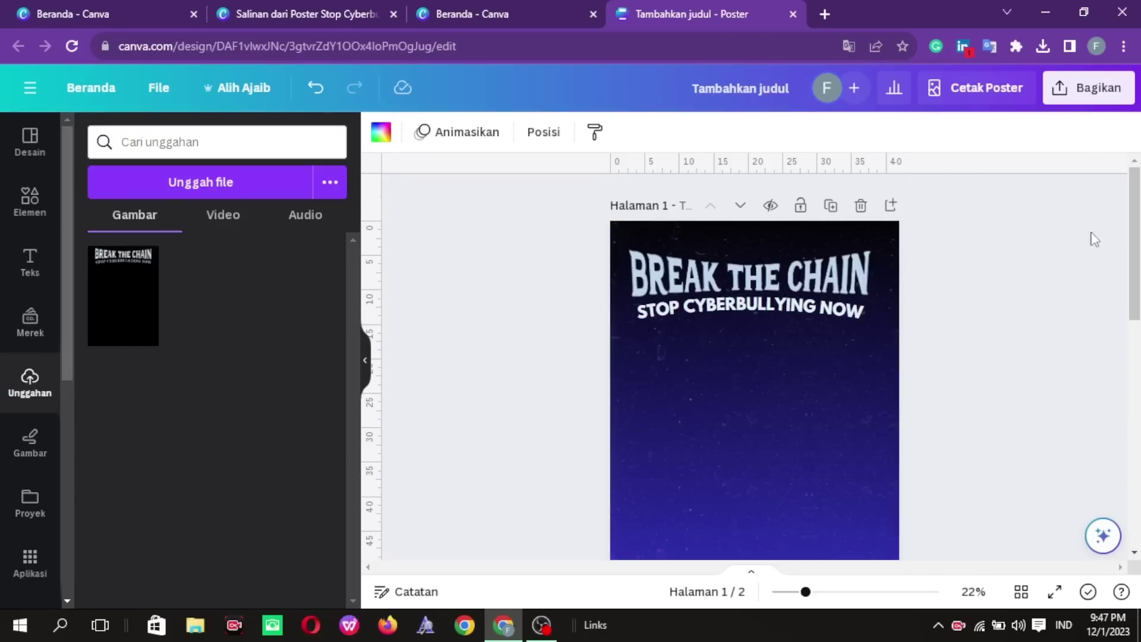
{"action": "left_click", "coordinate": [844, 284]}
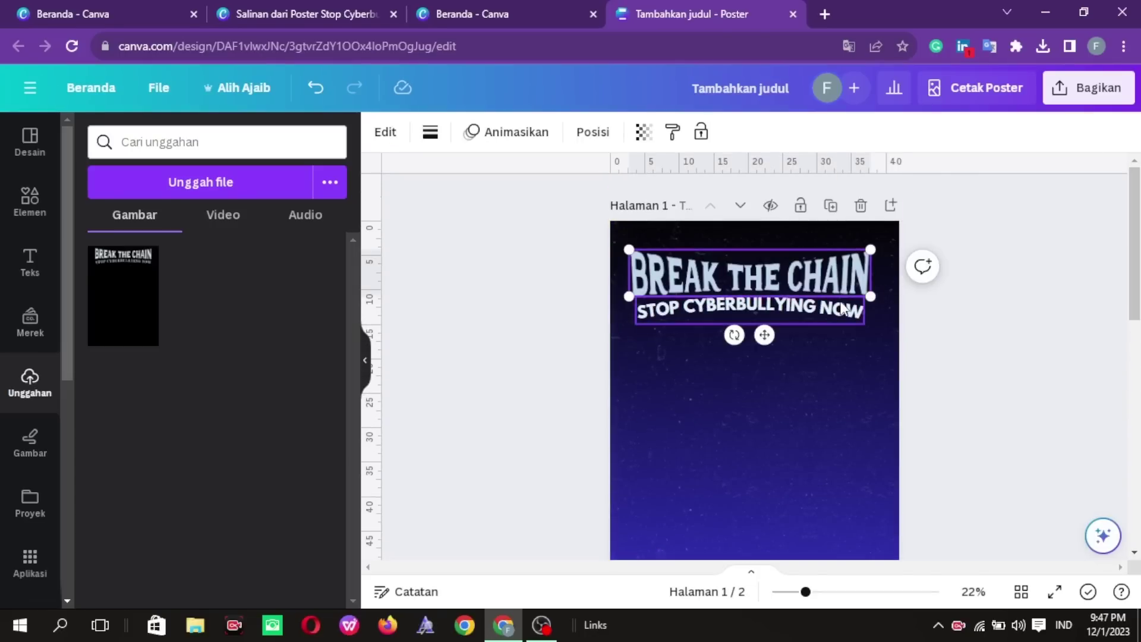
{"action": "left_click", "coordinate": [843, 307]}
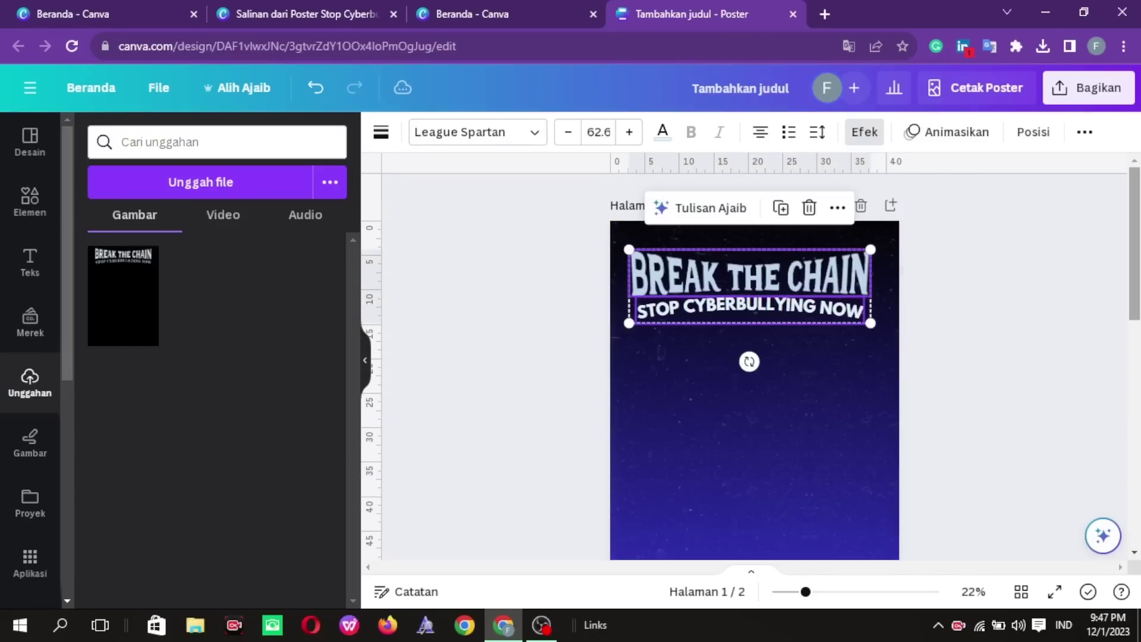
{"action": "scroll", "coordinate": [854, 416], "scroll_direction": "down", "scroll_amount": 6}
{"action": "left_click", "coordinate": [852, 415]}
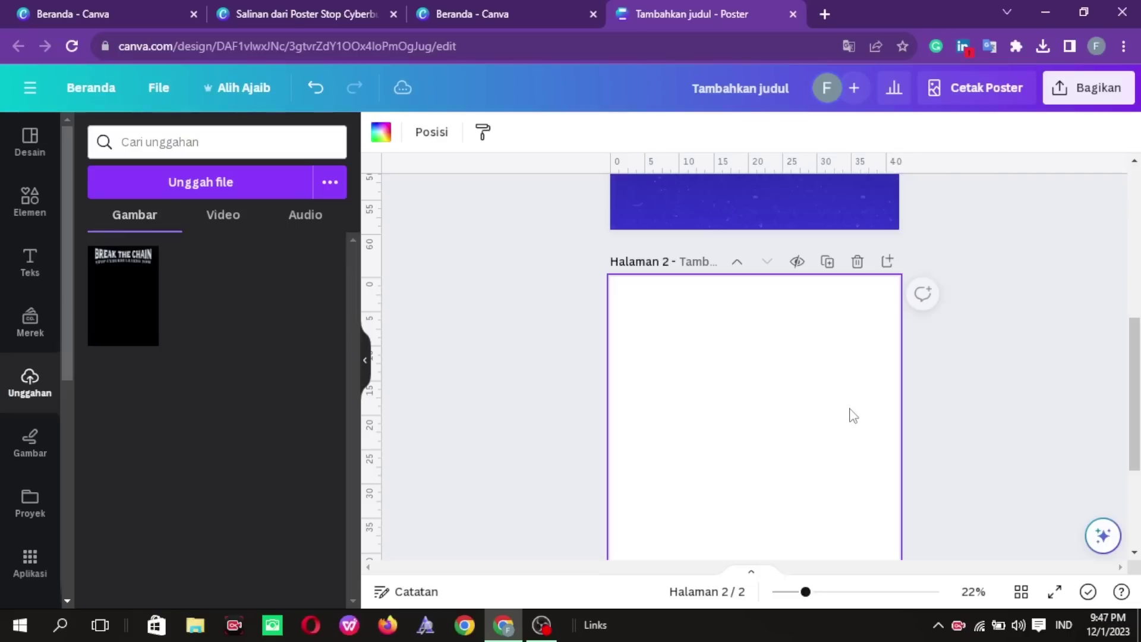
{"action": "key", "text": "ctrl+v"}
{"action": "left_click_drag", "start_coordinate": [831, 349], "coordinate": [835, 465]}
{"action": "left_click", "coordinate": [1011, 429]}
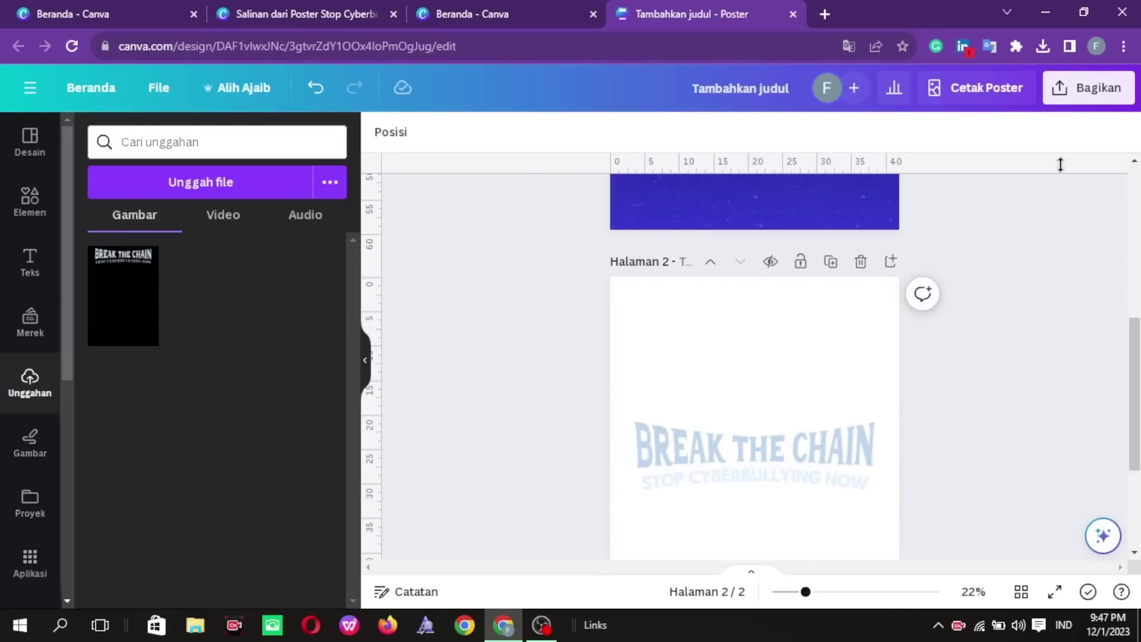
- Download only page 2 (Halaman 2) as a PNG with a transparent background
{"action": "left_click", "coordinate": [1094, 88]}
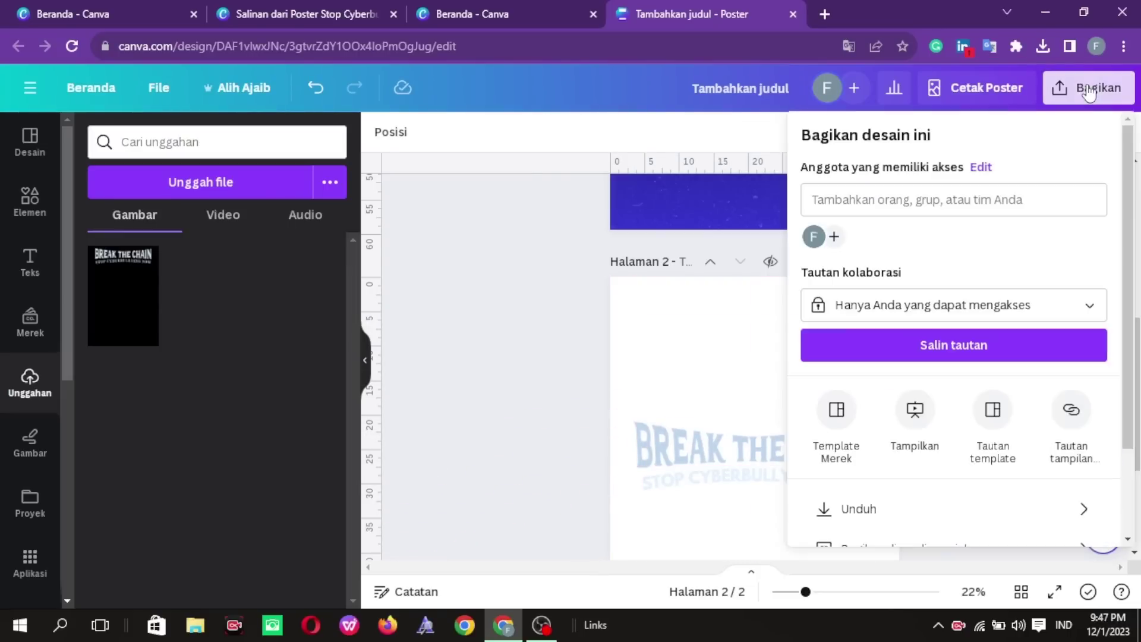
{"action": "left_click", "coordinate": [897, 511]}
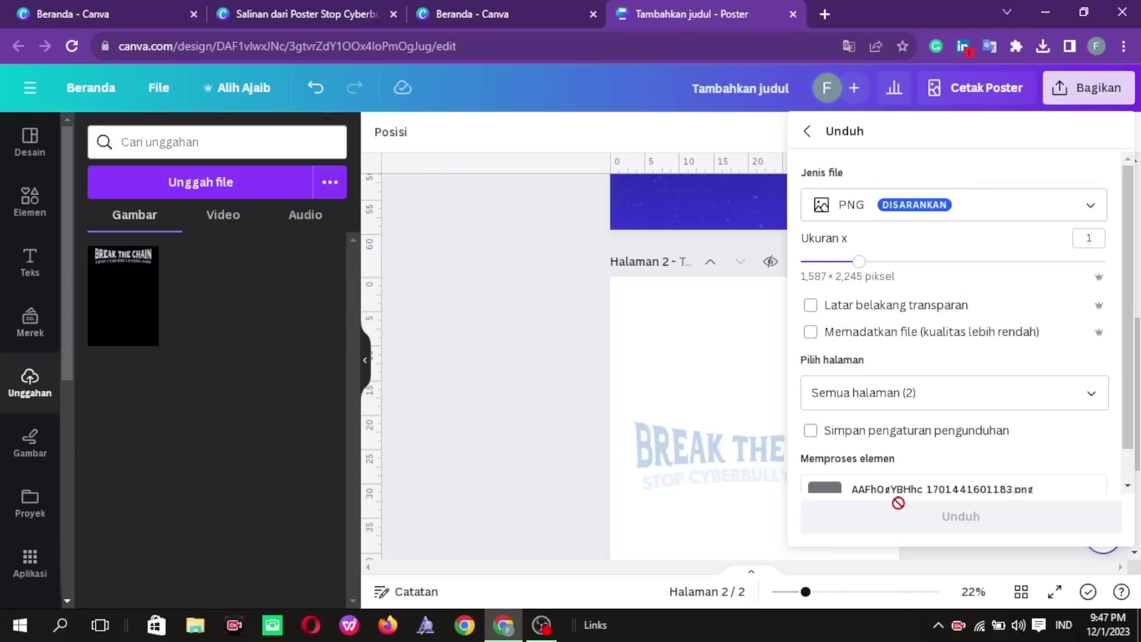
{"action": "left_click", "coordinate": [908, 390]}
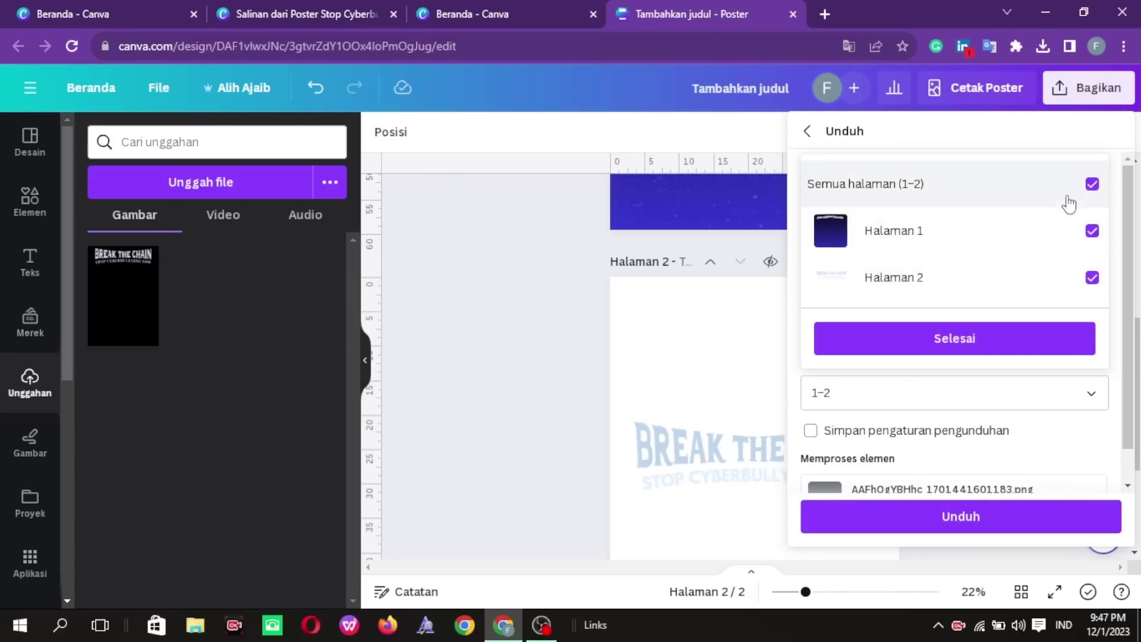
{"action": "left_click", "coordinate": [1090, 277]}
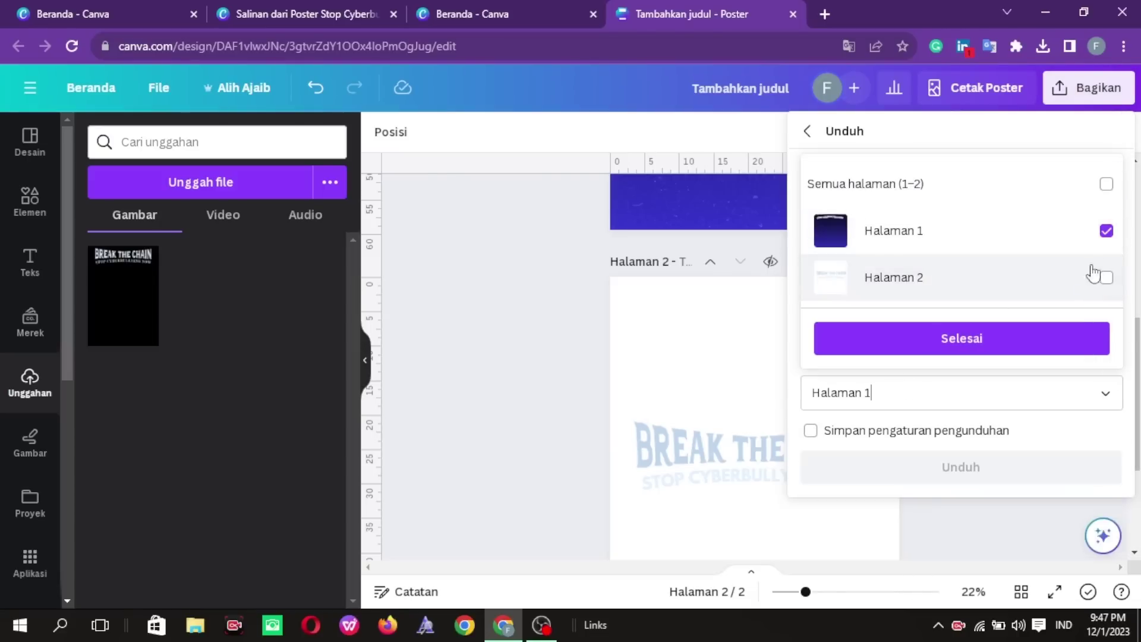
{"action": "left_click", "coordinate": [1100, 276]}
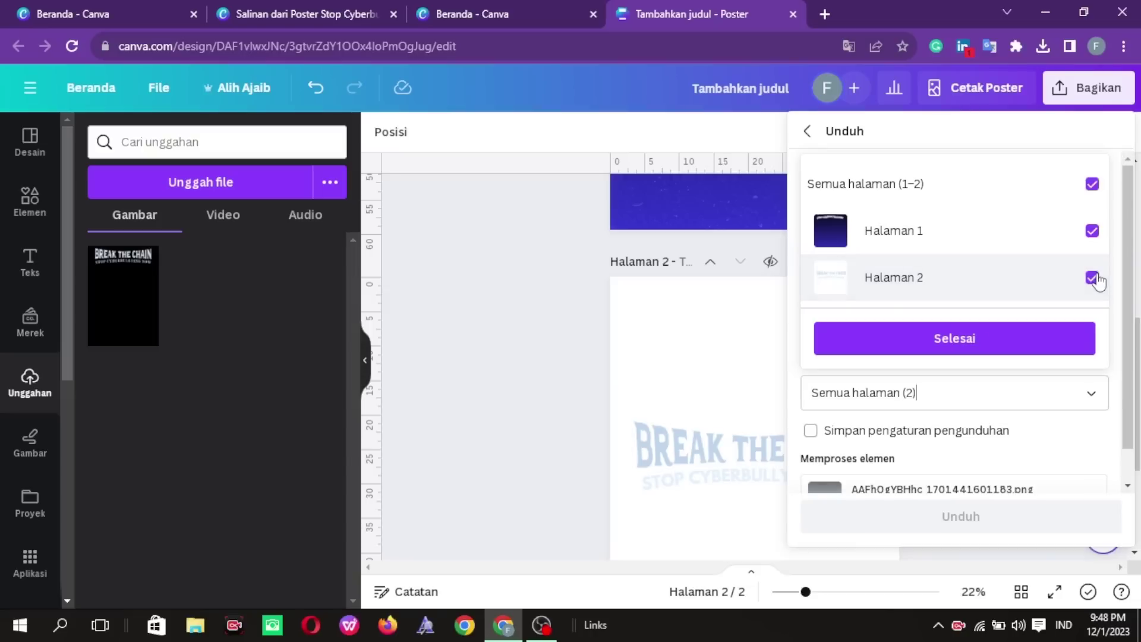
{"action": "left_click", "coordinate": [1092, 185]}
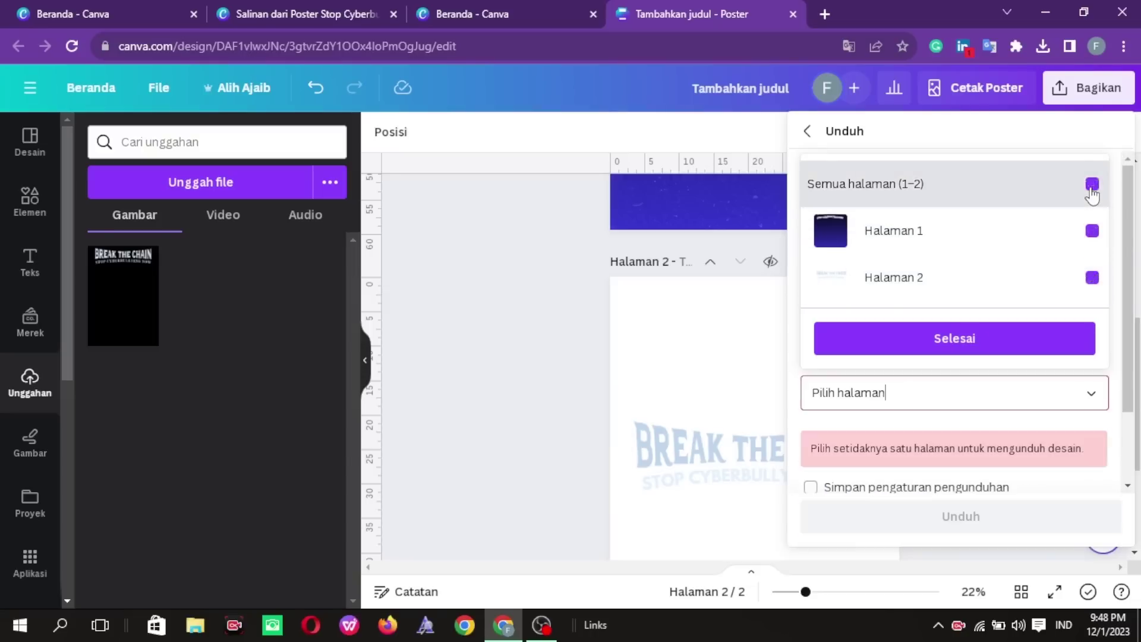
{"action": "left_click", "coordinate": [1092, 277]}
{"action": "left_click", "coordinate": [1076, 343]}
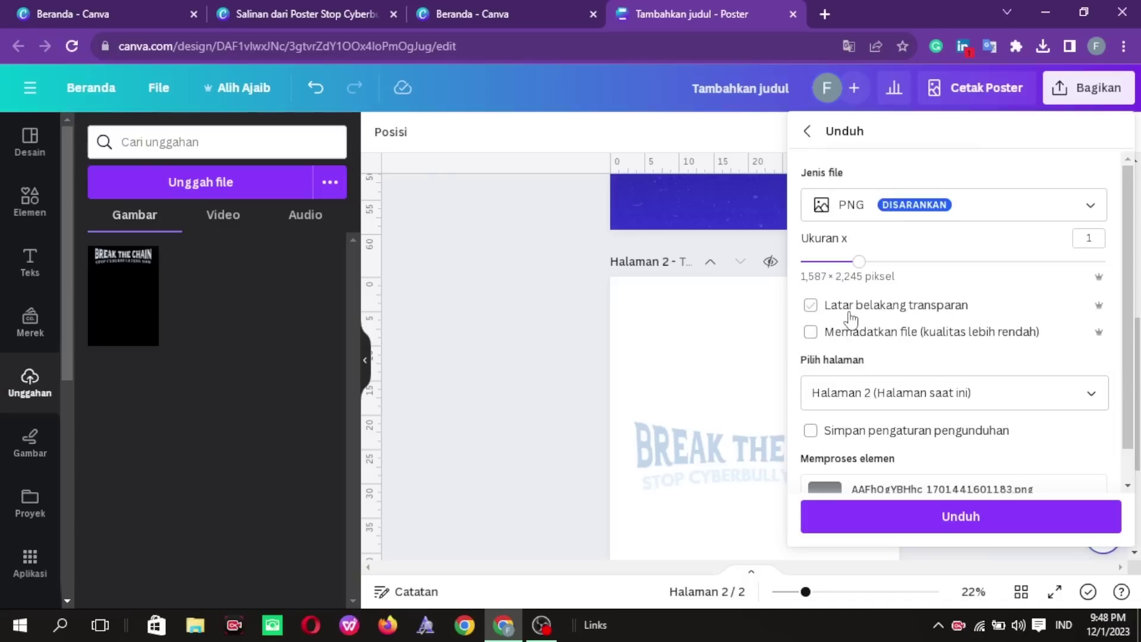
{"action": "left_click", "coordinate": [810, 306]}
{"action": "left_click", "coordinate": [892, 522]}
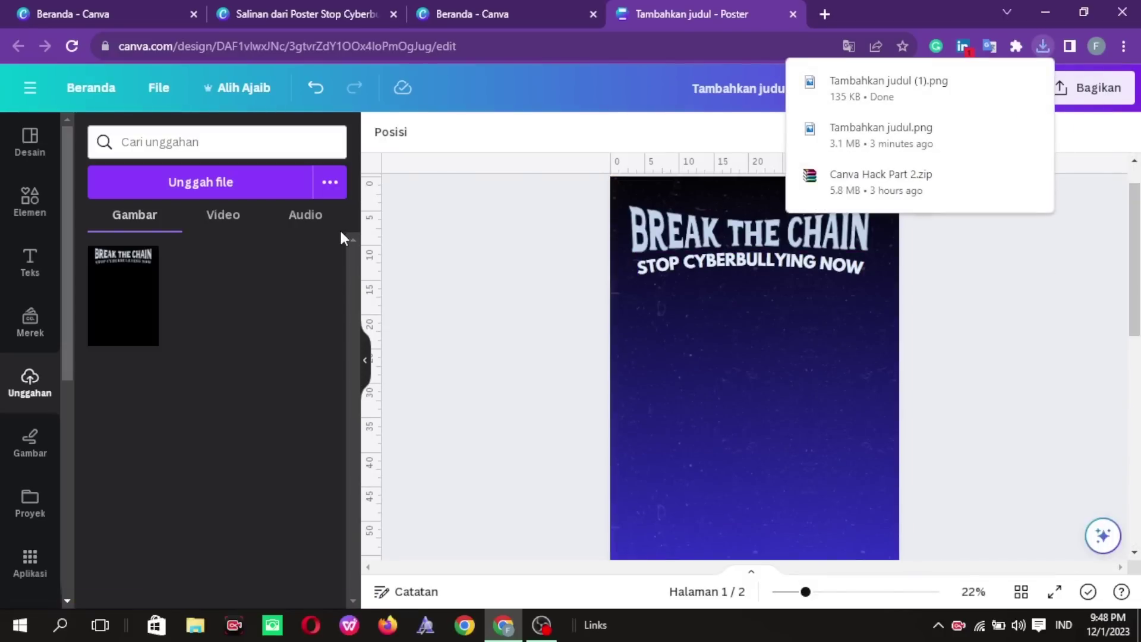
- Upload the image file "Stop Cyberbullying Now (2).png" from the Downloads folder
{"action": "left_click", "coordinate": [147, 179]}
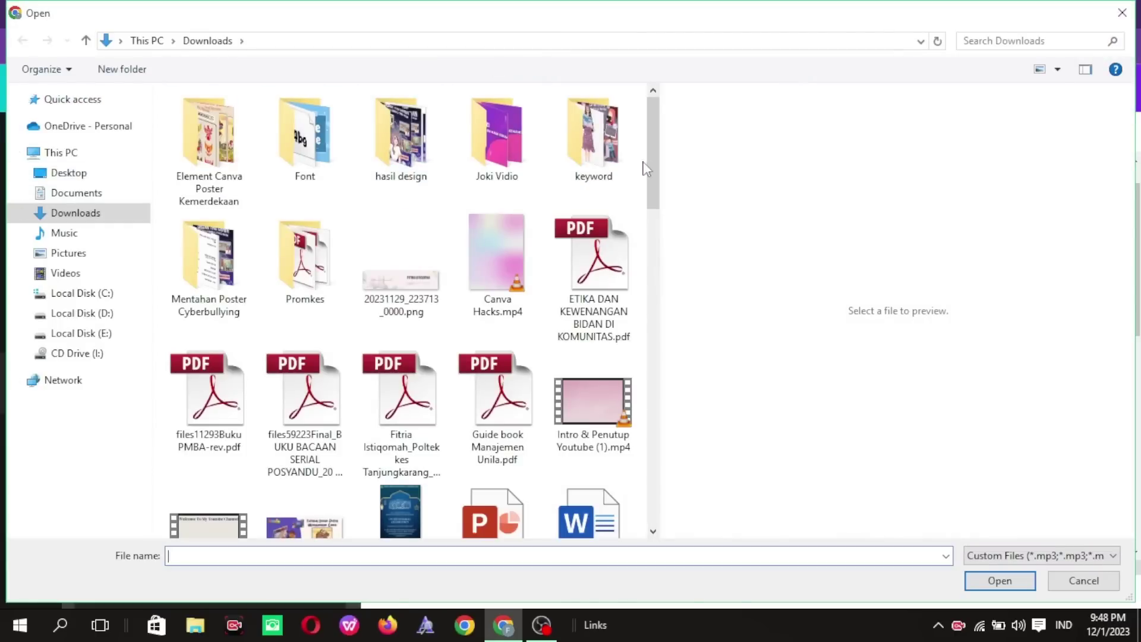
{"action": "left_click_drag", "start_coordinate": [653, 171], "coordinate": [668, 426]}
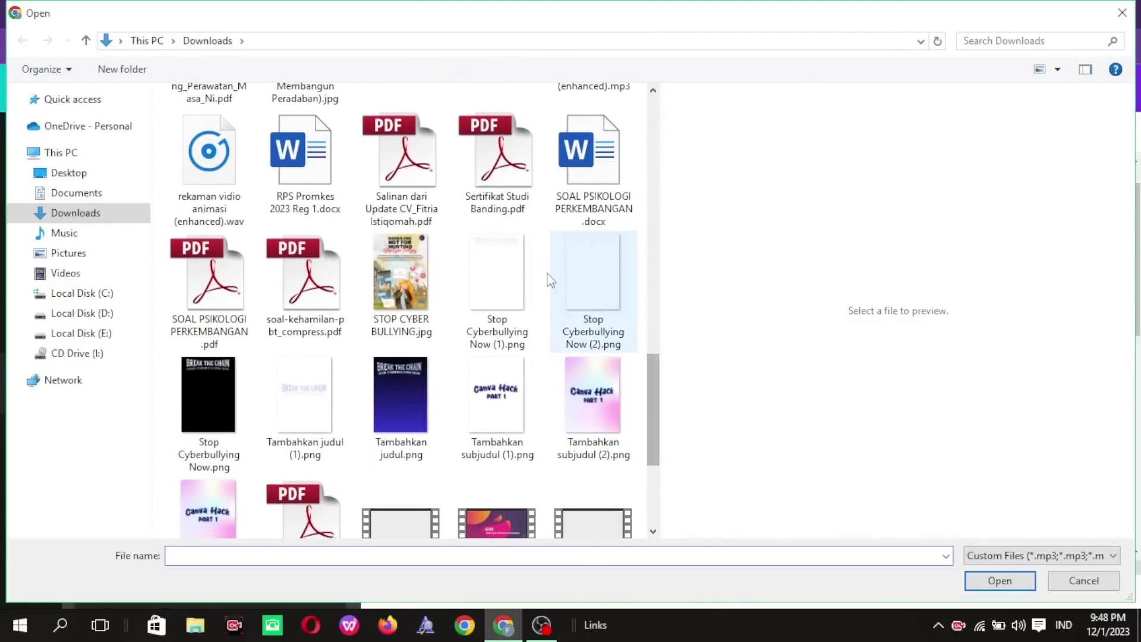
{"action": "left_click", "coordinate": [580, 290]}
{"action": "double_click", "coordinate": [580, 290]}
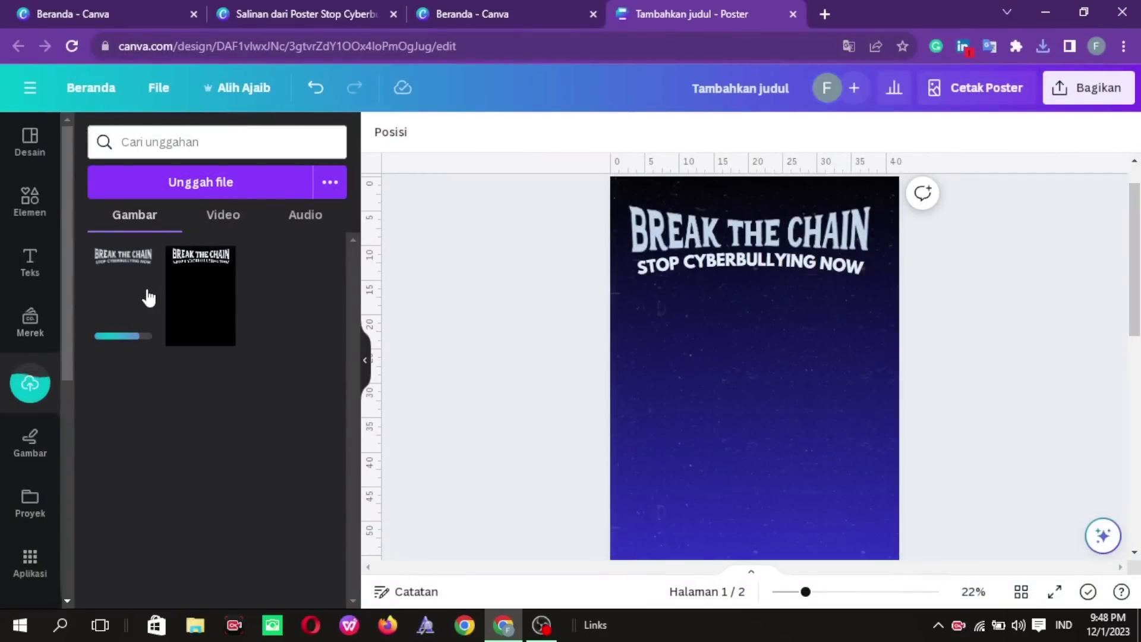
- Place the uploaded title image on page 1 and move it below the original title and subtitle
{"action": "left_click", "coordinate": [148, 298]}
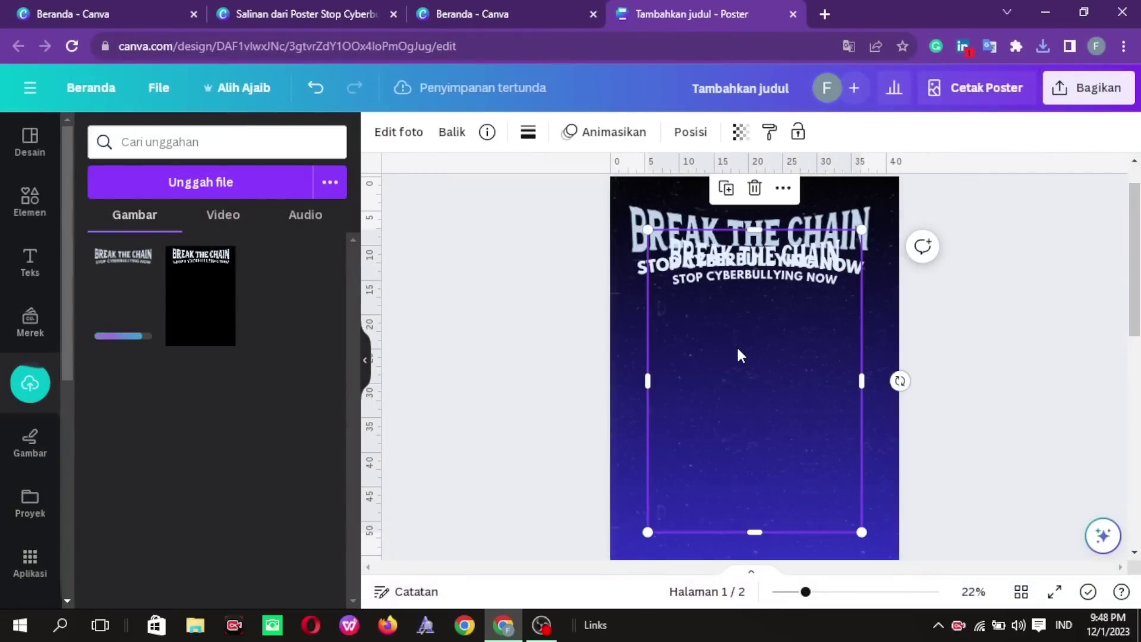
{"action": "left_click_drag", "start_coordinate": [739, 354], "coordinate": [739, 446]}
{"action": "scroll", "coordinate": [942, 279], "scroll_direction": "up", "scroll_amount": 1}
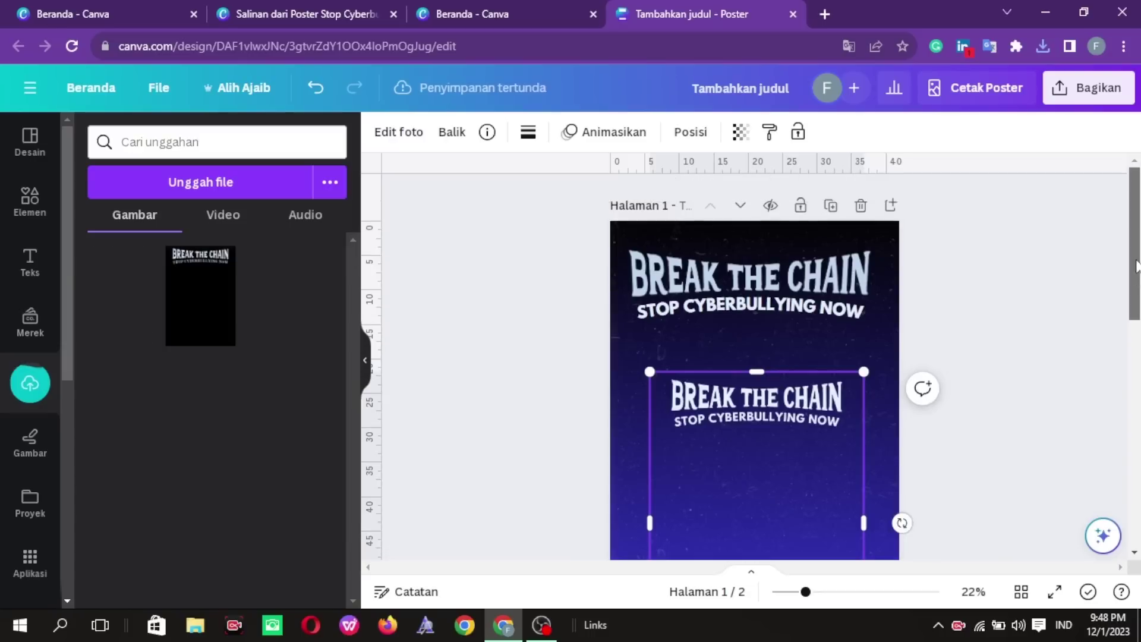
- Delete the original "BREAK THE CHAIN" title and the curved "STOP CYBERBULLYING NOW" text from page 1
{"action": "left_click", "coordinate": [859, 274]}
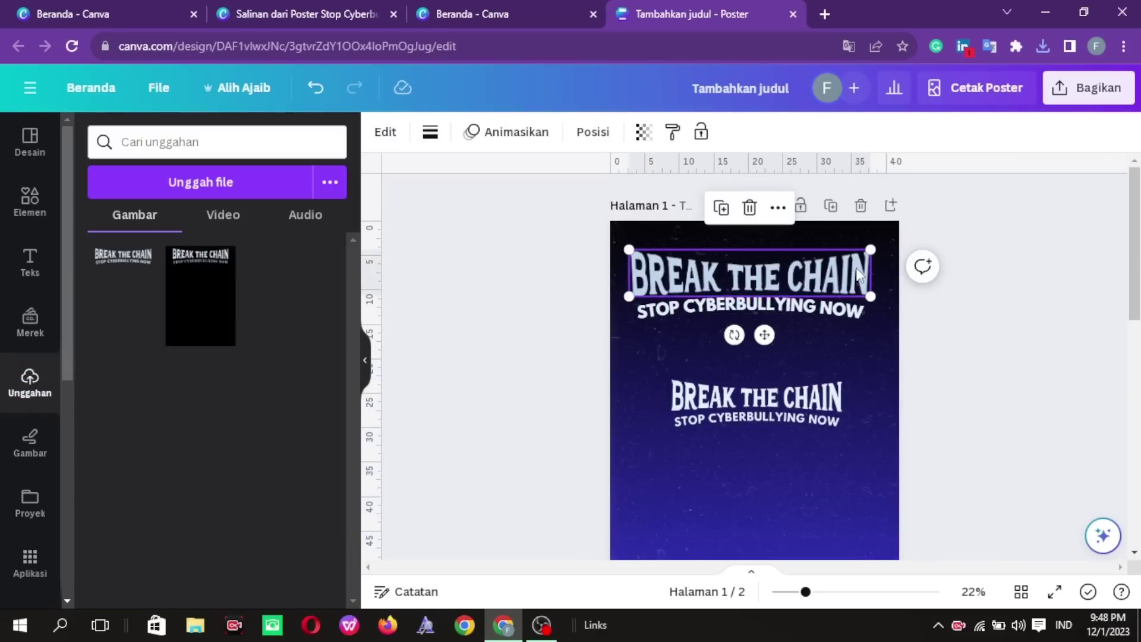
{"action": "key", "text": "Delete"}
{"action": "left_click", "coordinate": [832, 315]}
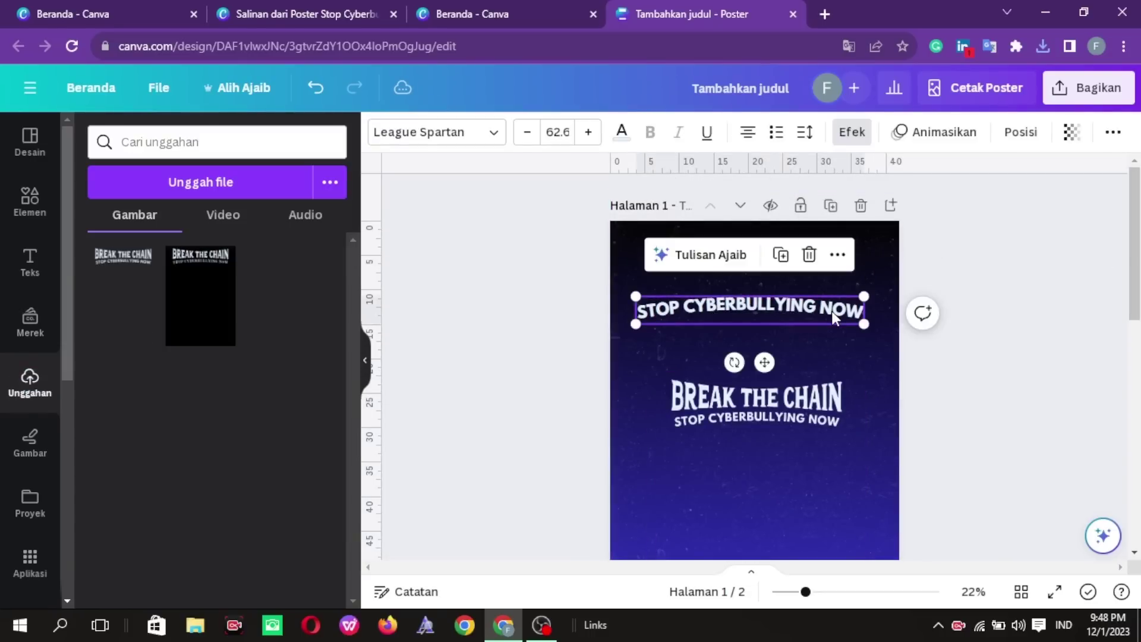
{"action": "key", "text": "Delete"}
- Crop the empty lower area off the title image and enlarge it to about the page's width at the top of page 1
{"action": "left_click_drag", "start_coordinate": [791, 402], "coordinate": [791, 306]}
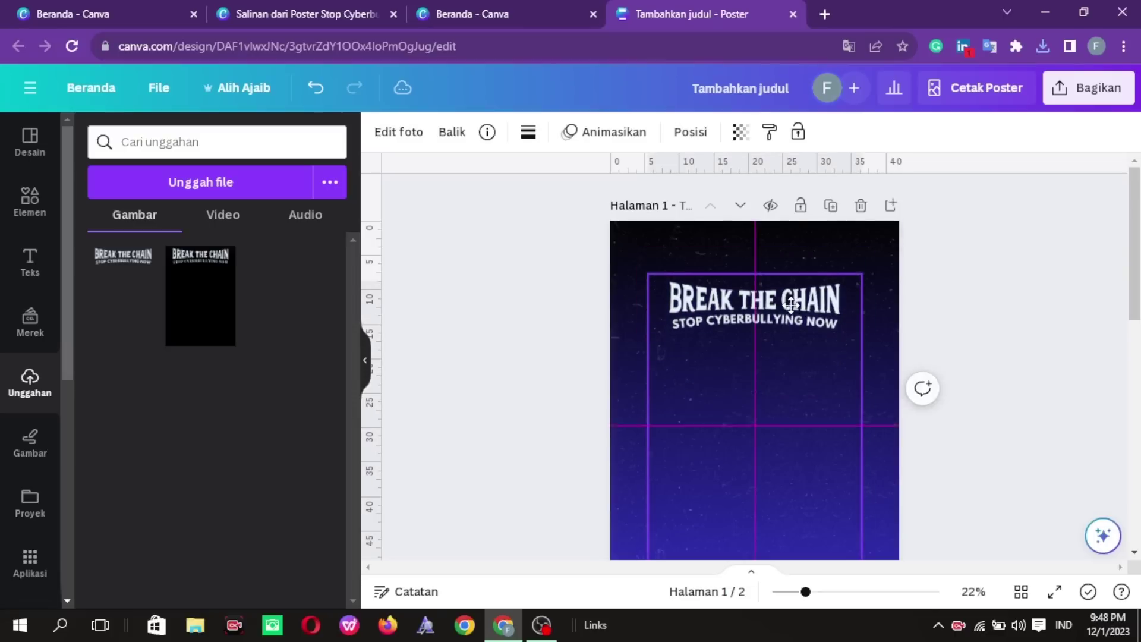
{"action": "left_click_drag", "start_coordinate": [797, 351], "coordinate": [787, 321]}
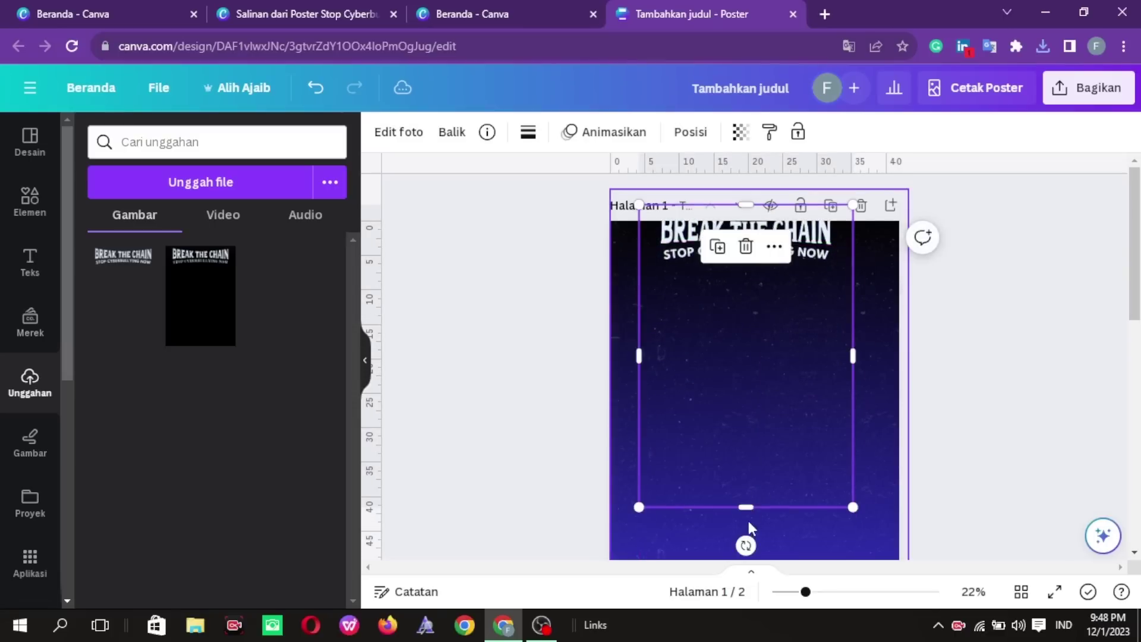
{"action": "left_click_drag", "start_coordinate": [747, 504], "coordinate": [760, 286]}
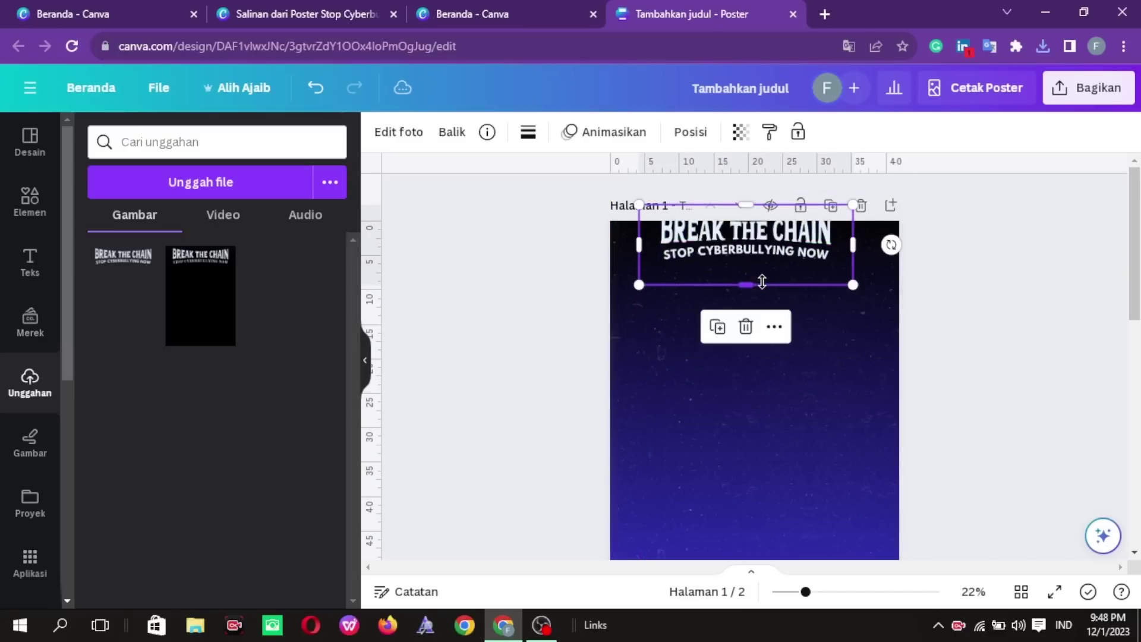
{"action": "left_click_drag", "start_coordinate": [773, 247], "coordinate": [773, 291]}
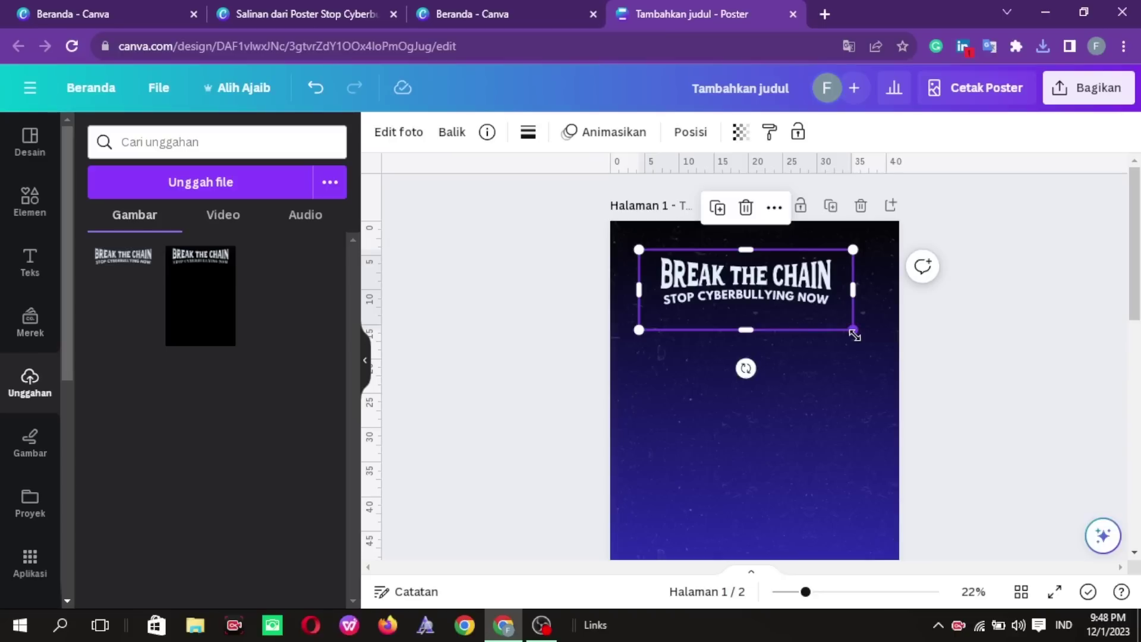
{"action": "left_click_drag", "start_coordinate": [855, 335], "coordinate": [928, 381]}
{"action": "left_click_drag", "start_coordinate": [857, 306], "coordinate": [826, 288]}
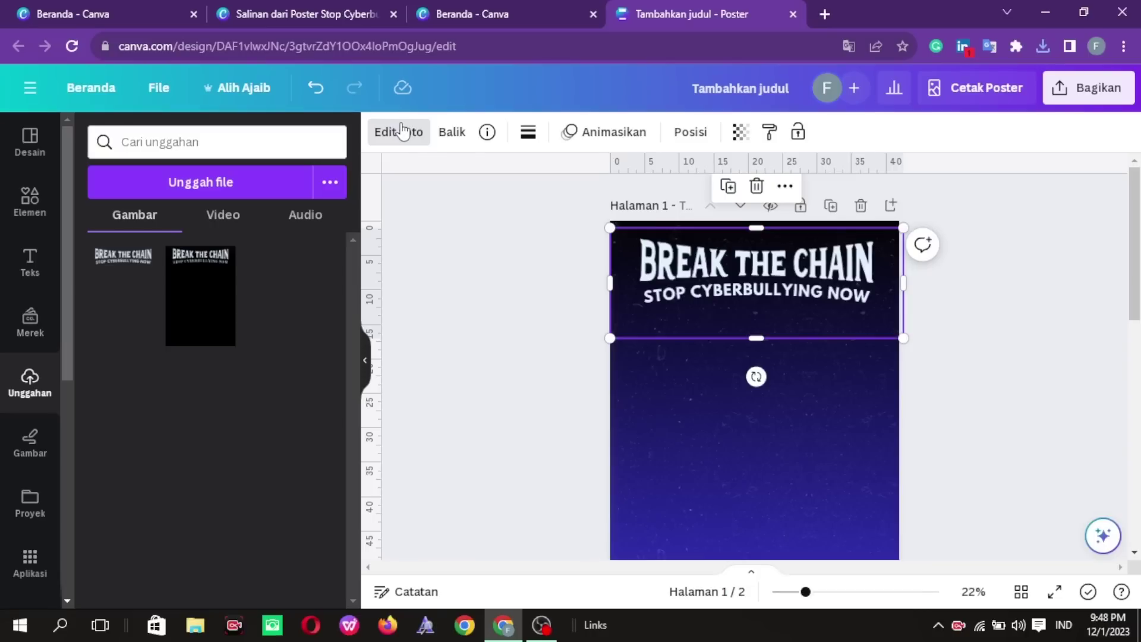
- Apply the Timbul (drop) shadow effect to the title image at the top of page 1
{"action": "left_click", "coordinate": [418, 142]}
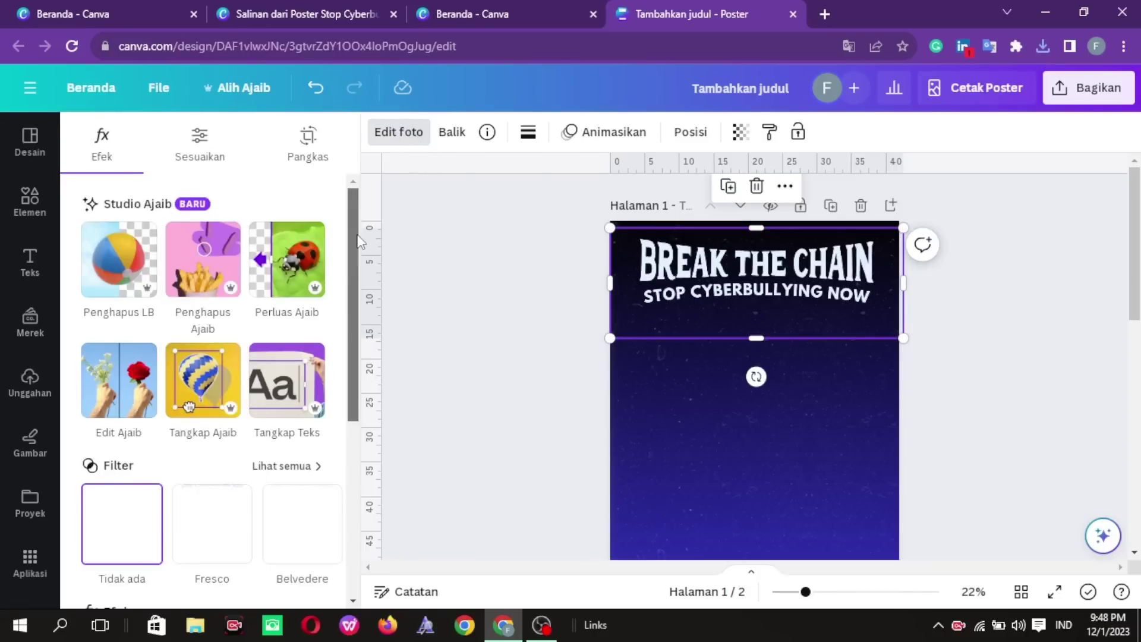
{"action": "scroll", "coordinate": [370, 371], "scroll_direction": "down", "scroll_amount": 4}
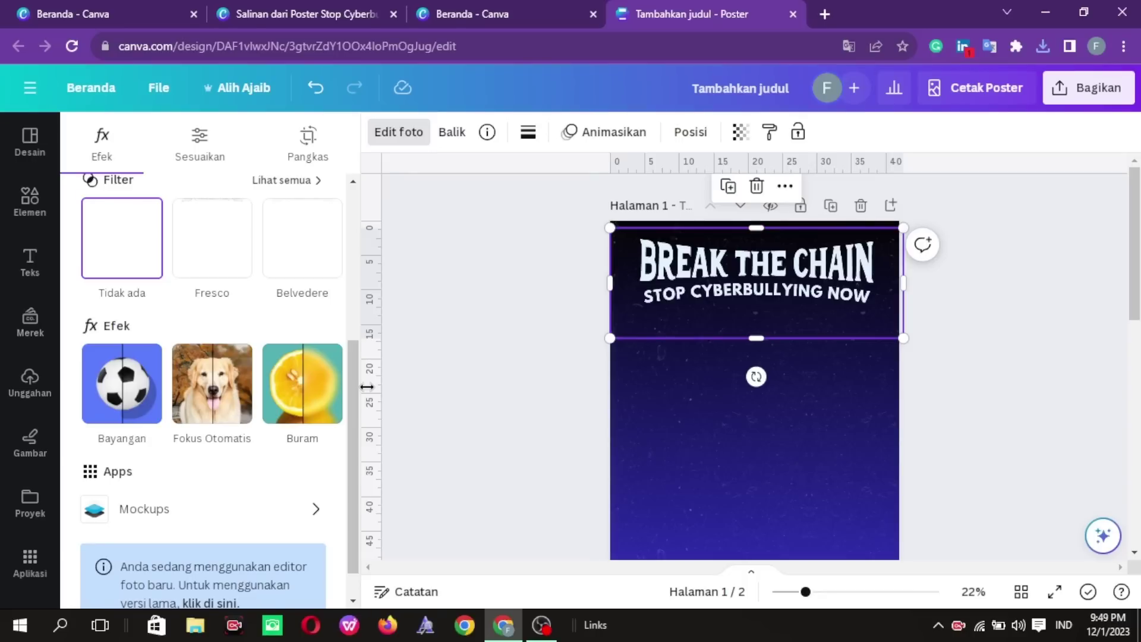
{"action": "scroll", "coordinate": [347, 400], "scroll_direction": "up", "scroll_amount": 1}
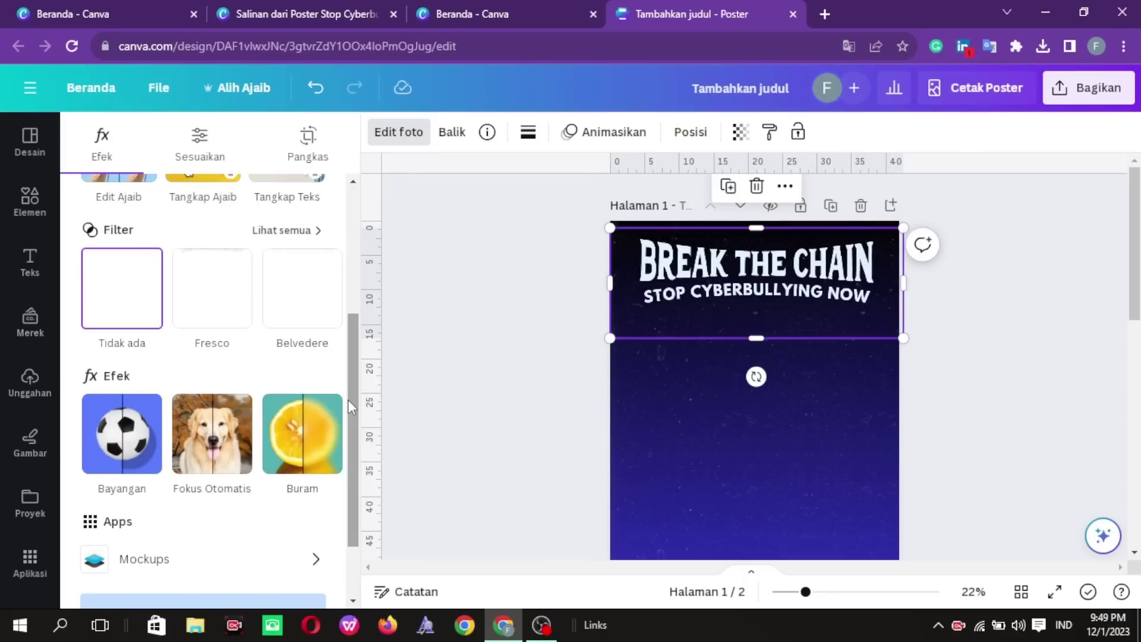
{"action": "scroll", "coordinate": [348, 400], "scroll_direction": "down", "scroll_amount": 1}
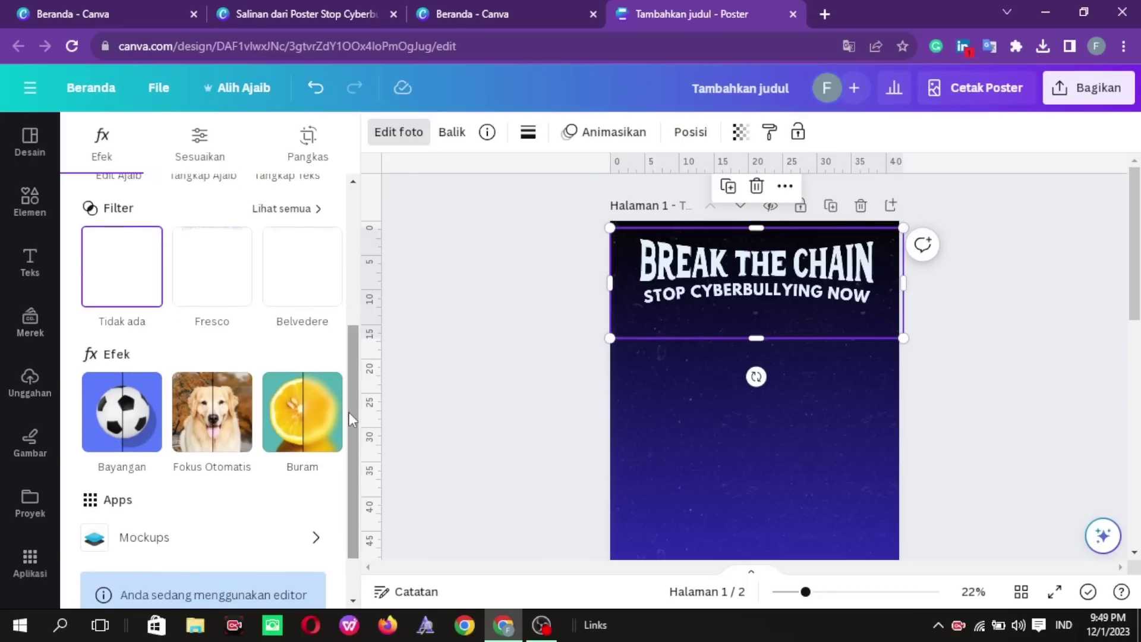
{"action": "left_click", "coordinate": [144, 417]}
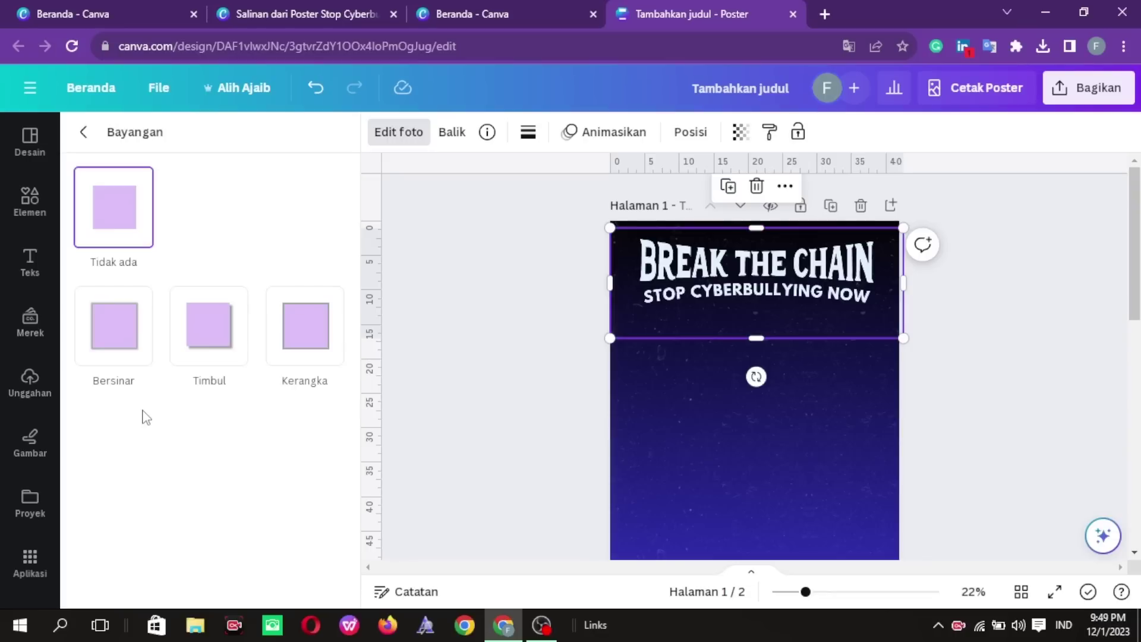
{"action": "left_click", "coordinate": [195, 360]}
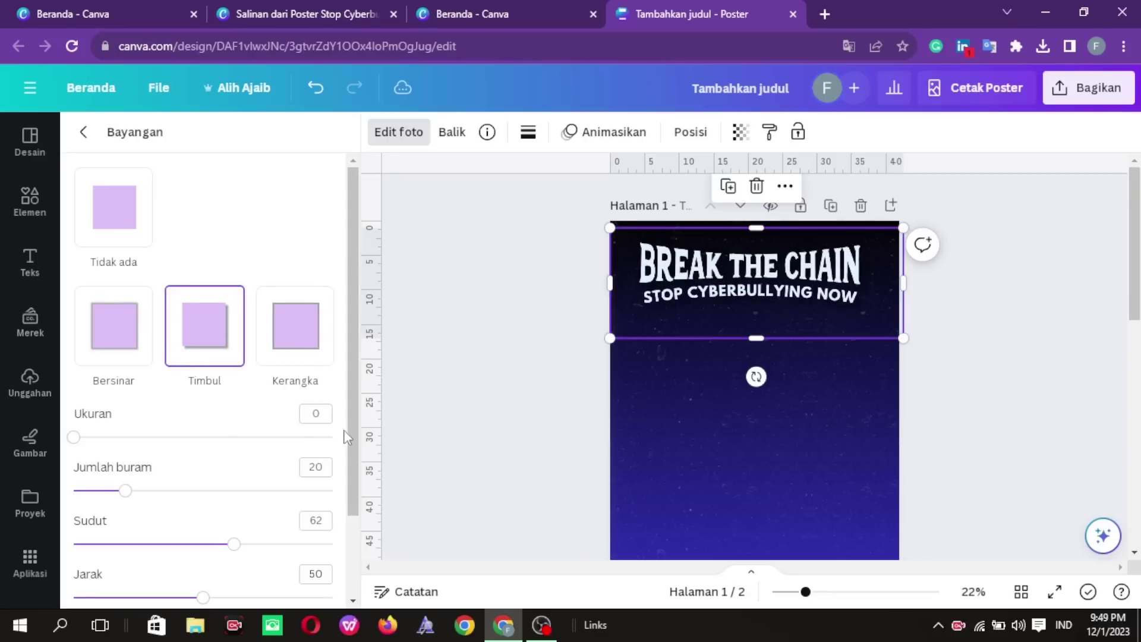
- Set the title image's shadow colour to white, #FFFFFF
{"action": "left_click_drag", "start_coordinate": [351, 437], "coordinate": [352, 515]}
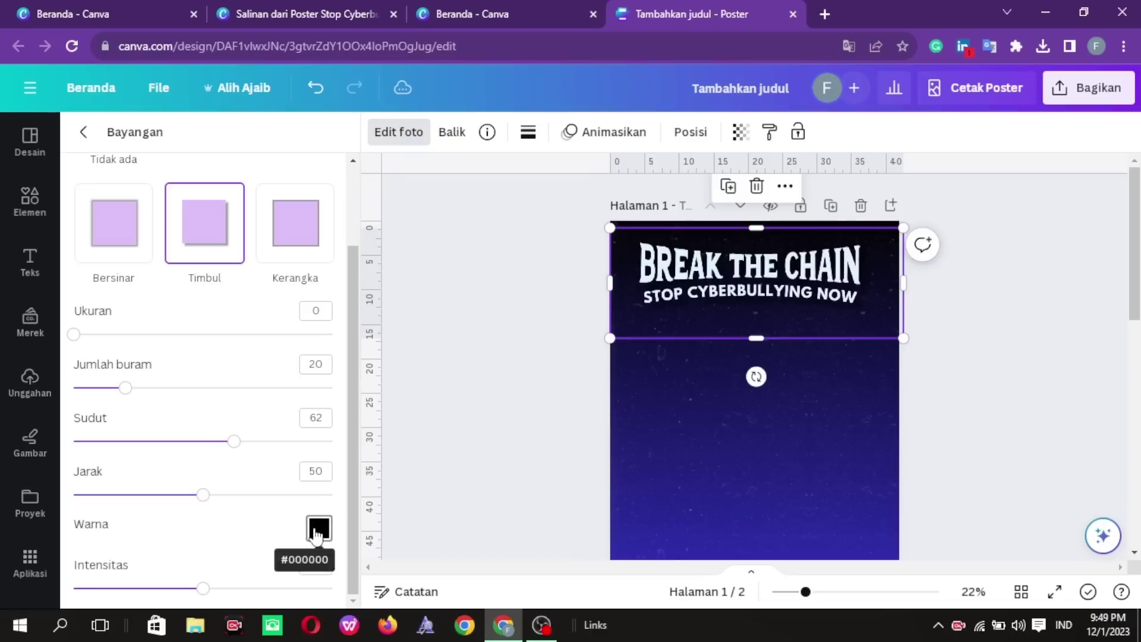
{"action": "left_click", "coordinate": [317, 531]}
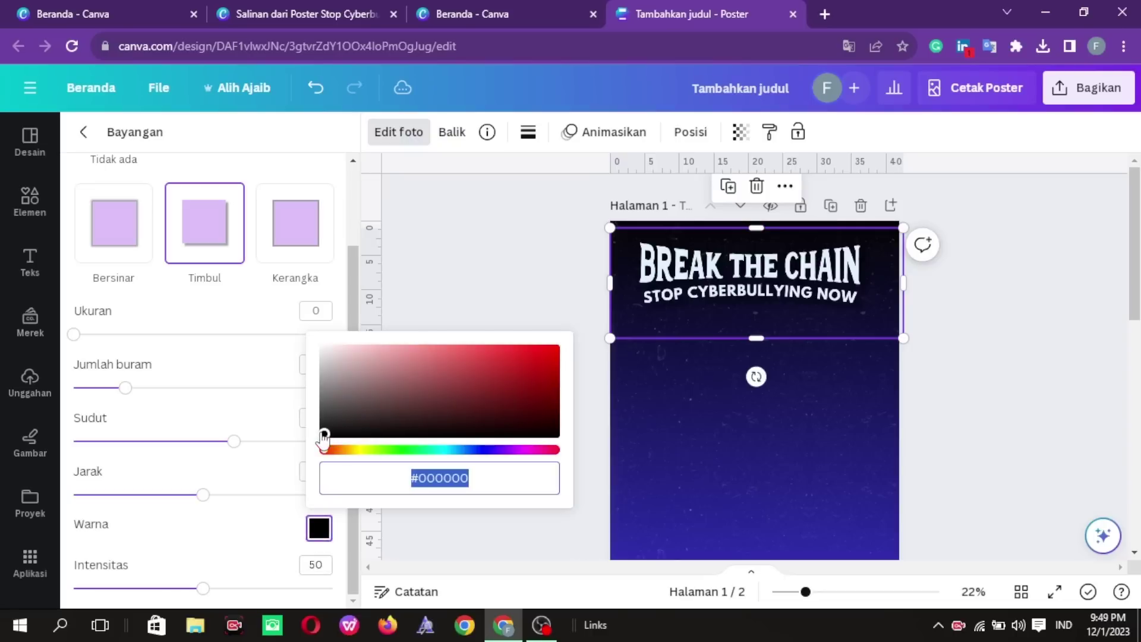
{"action": "left_click_drag", "start_coordinate": [324, 437], "coordinate": [316, 306]}
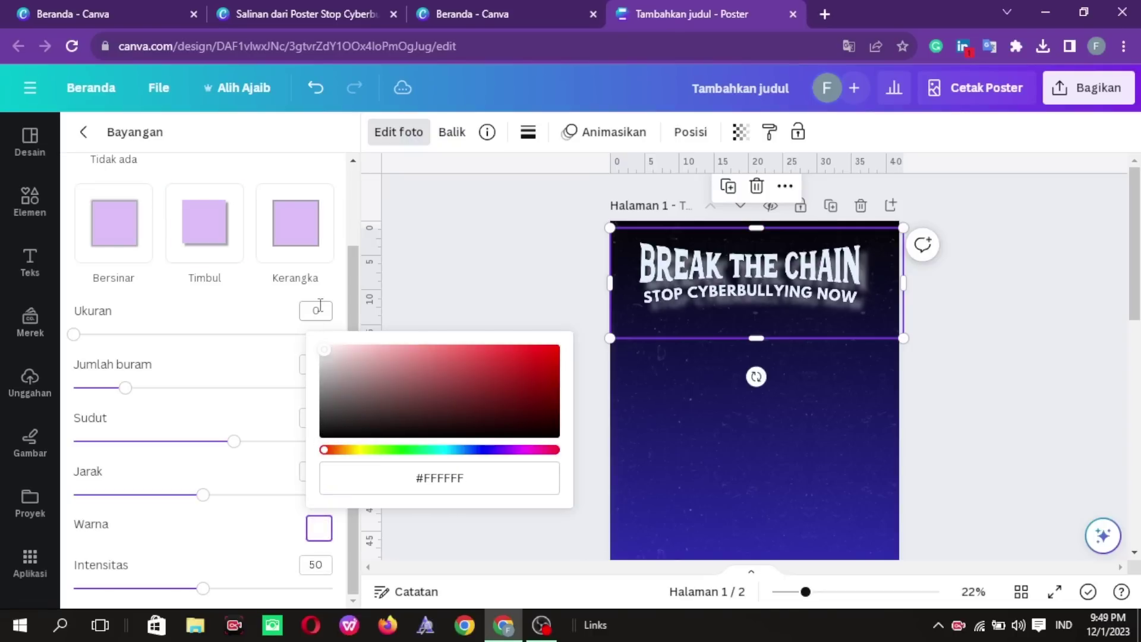
{"action": "left_click", "coordinate": [349, 294]}
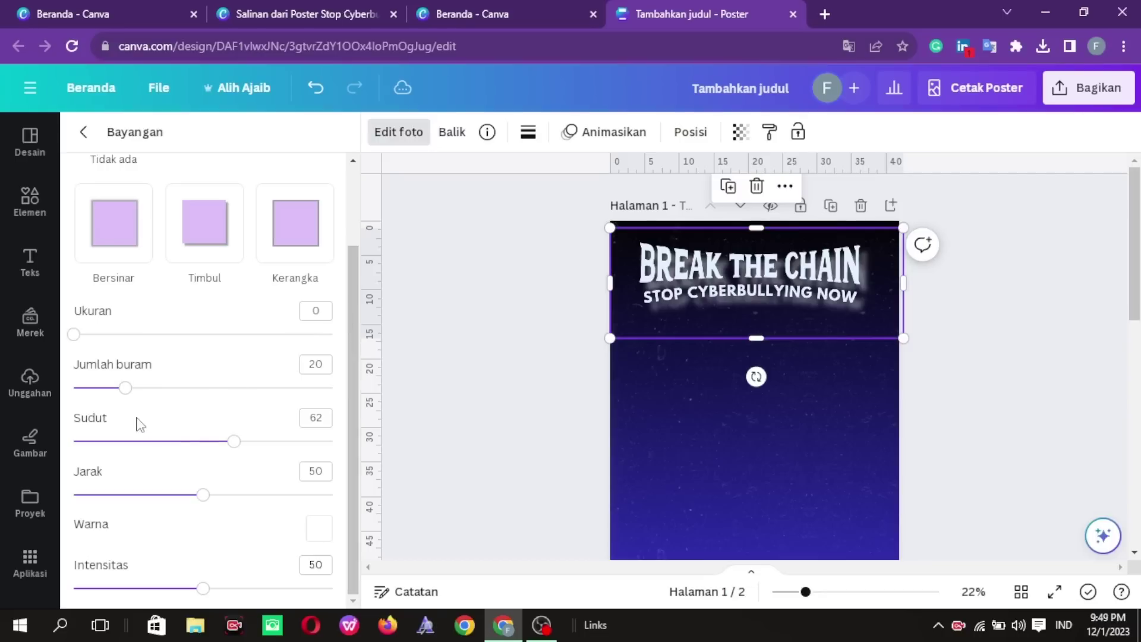
- Set the title shadow's angle to 58, distance to 16 and size to 2, and leave the shadow settings
{"action": "mouse_move", "coordinate": [233, 441]}
{"action": "left_mouse_down"}
{"action": "mouse_move", "coordinate": [191, 441]}
{"action": "mouse_move", "coordinate": [224, 441]}
{"action": "left_mouse_up"}
{"action": "left_click_drag", "start_coordinate": [203, 495], "coordinate": [115, 506]}
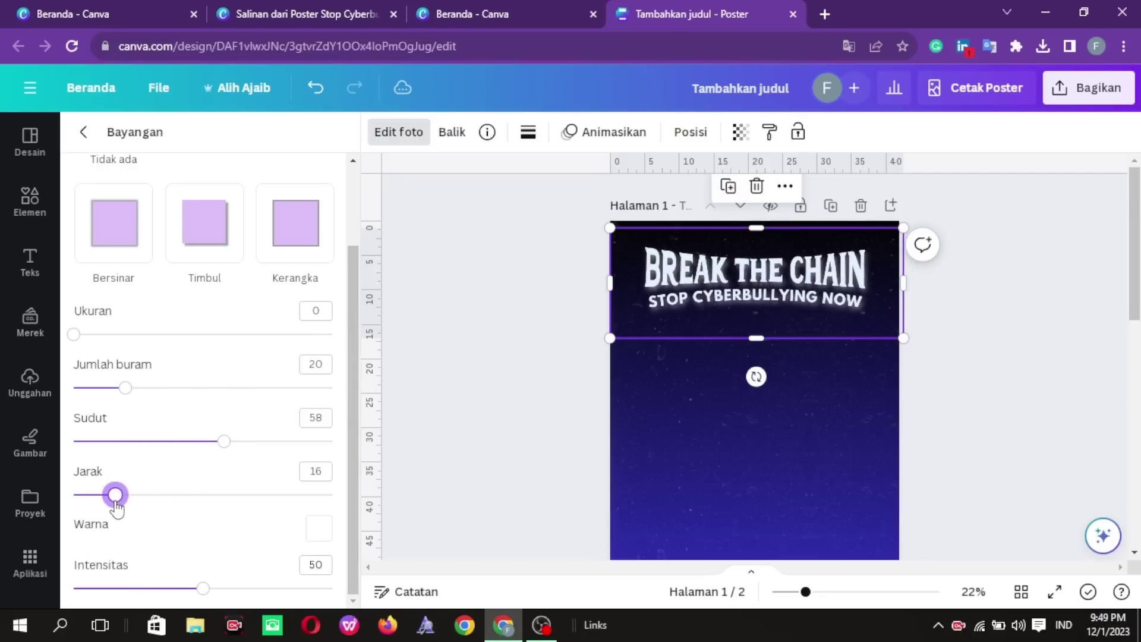
{"action": "left_click_drag", "start_coordinate": [79, 338], "coordinate": [79, 336]}
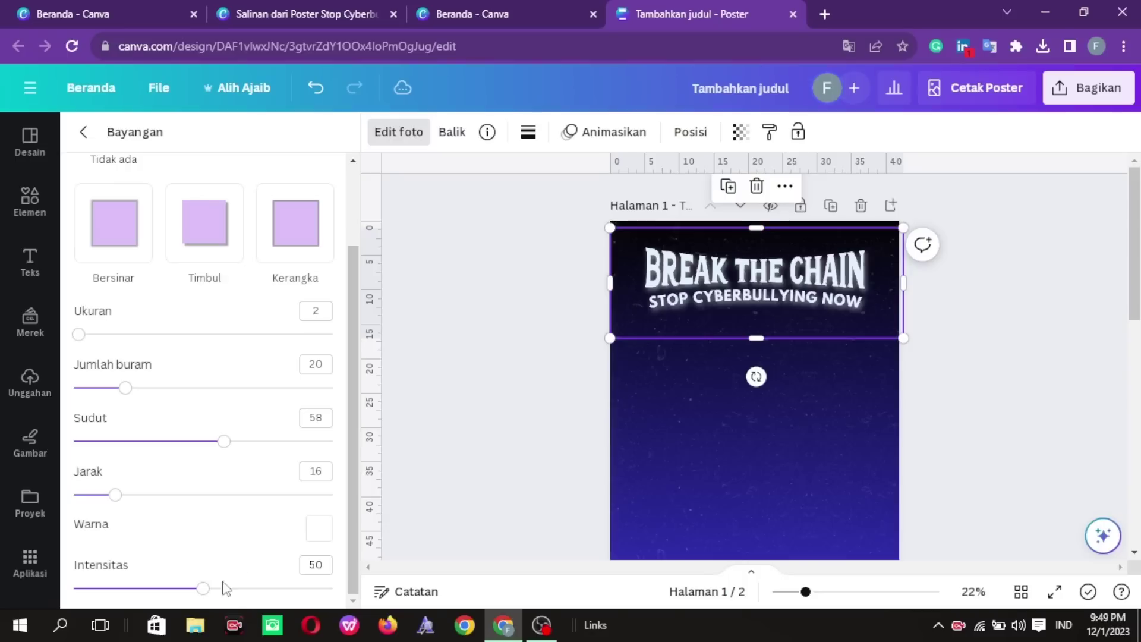
{"action": "mouse_move", "coordinate": [224, 588]}
{"action": "left_mouse_down"}
{"action": "mouse_move", "coordinate": [259, 593]}
{"action": "mouse_move", "coordinate": [204, 591]}
{"action": "left_mouse_up"}
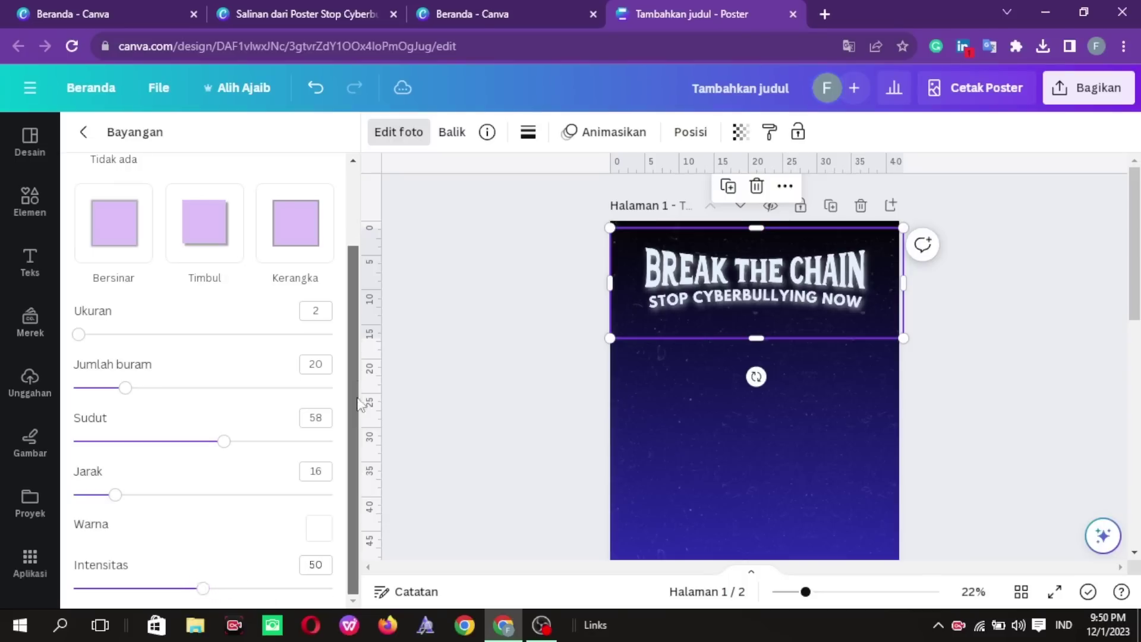
{"action": "left_click_drag", "start_coordinate": [357, 327], "coordinate": [357, 249]}
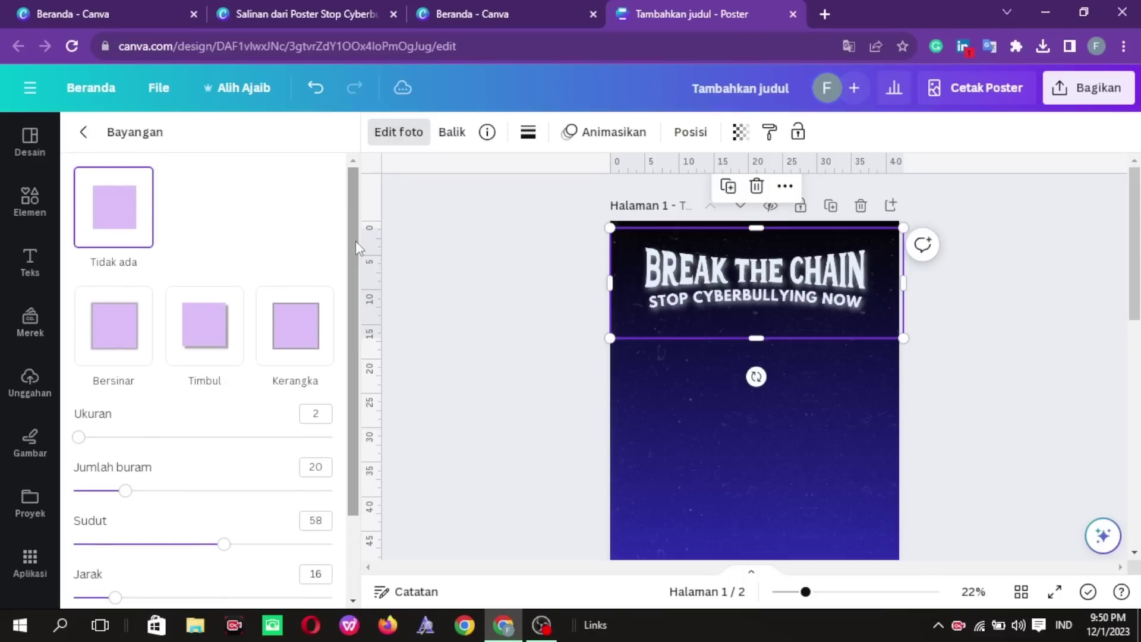
{"action": "left_click", "coordinate": [88, 133]}
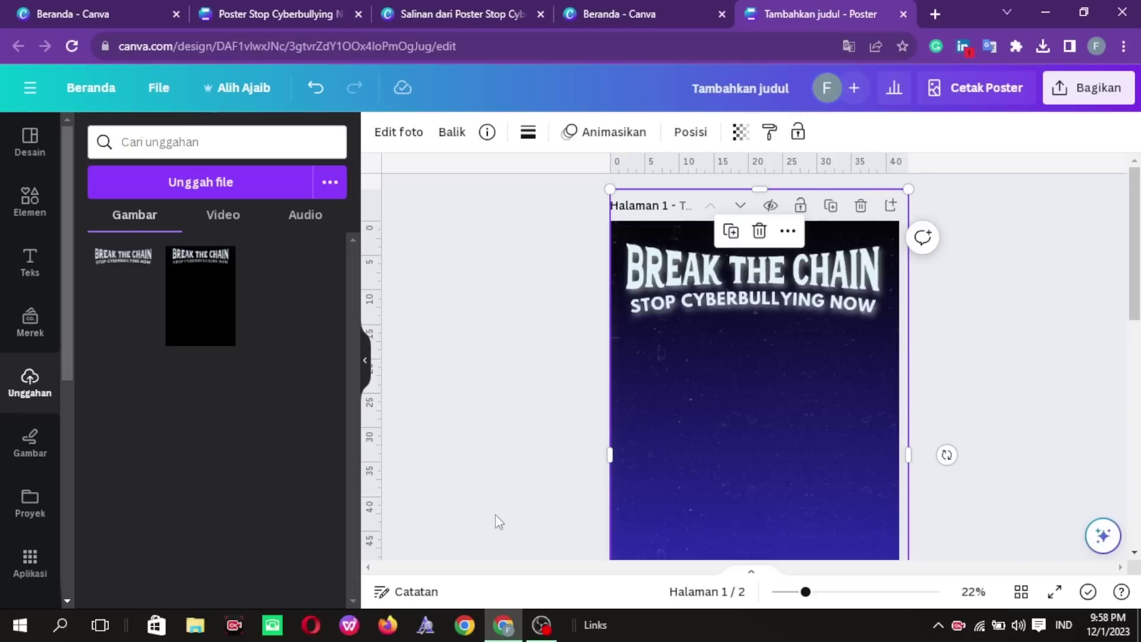
- Search the elements for "star" and list all matching graphics
{"action": "left_click", "coordinate": [47, 224]}
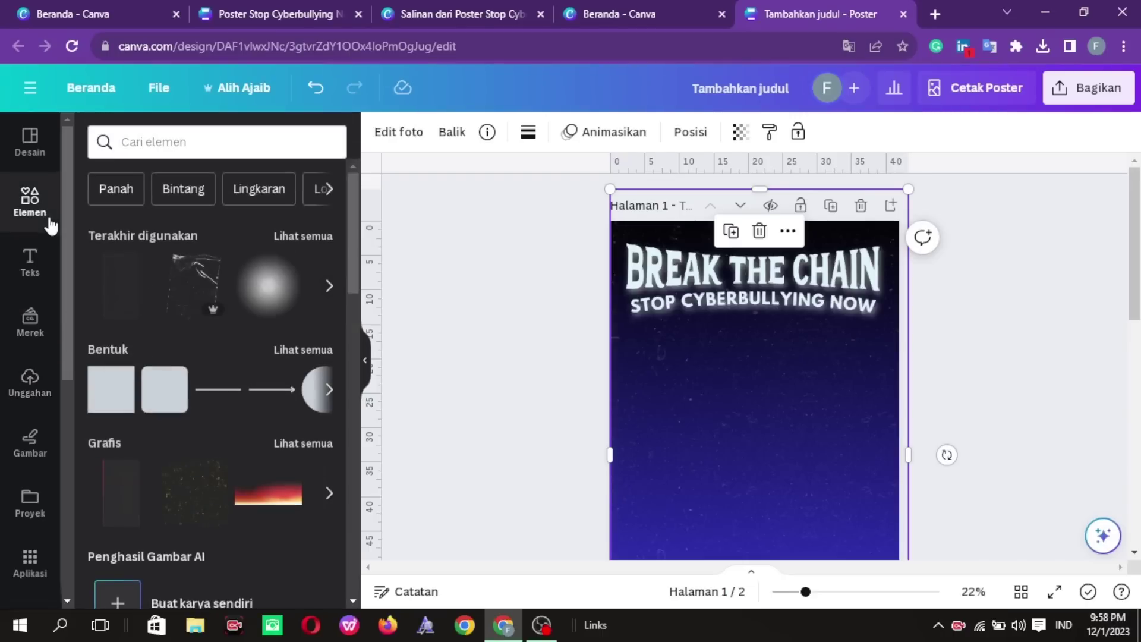
{"action": "left_click", "coordinate": [187, 136]}
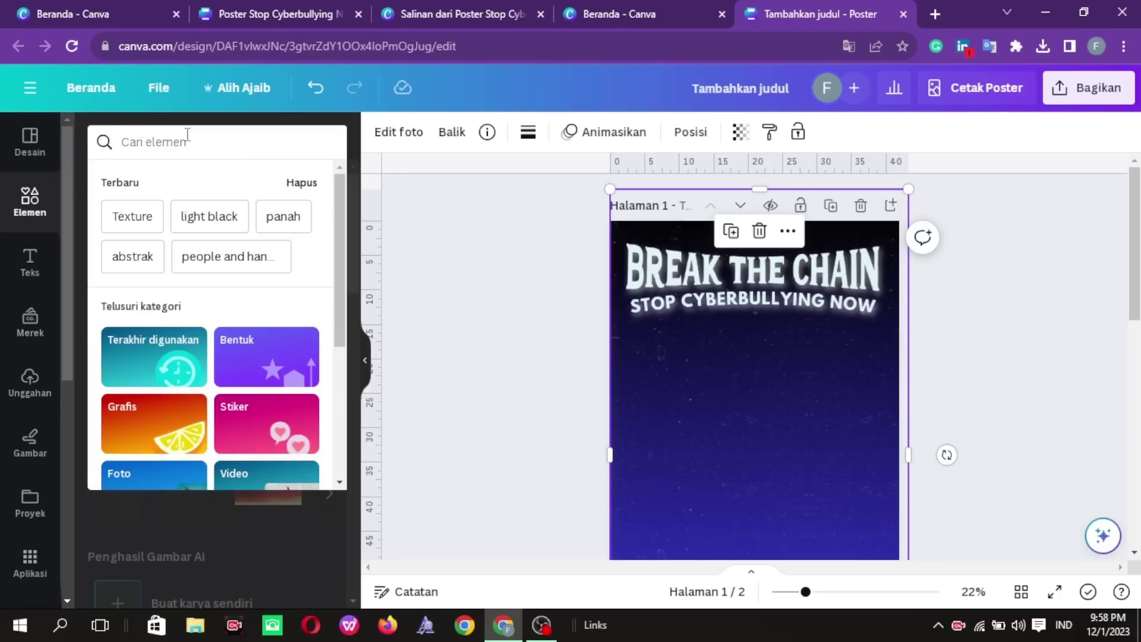
{"action": "type", "text": "star"}
{"action": "key", "text": "Return"}
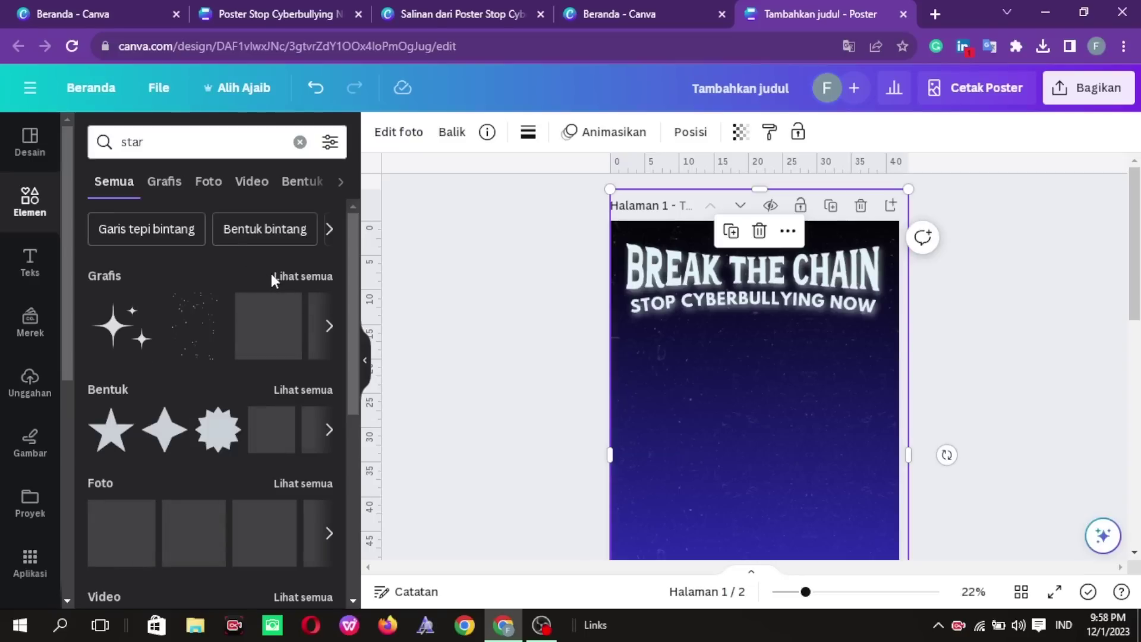
{"action": "left_click", "coordinate": [283, 277]}
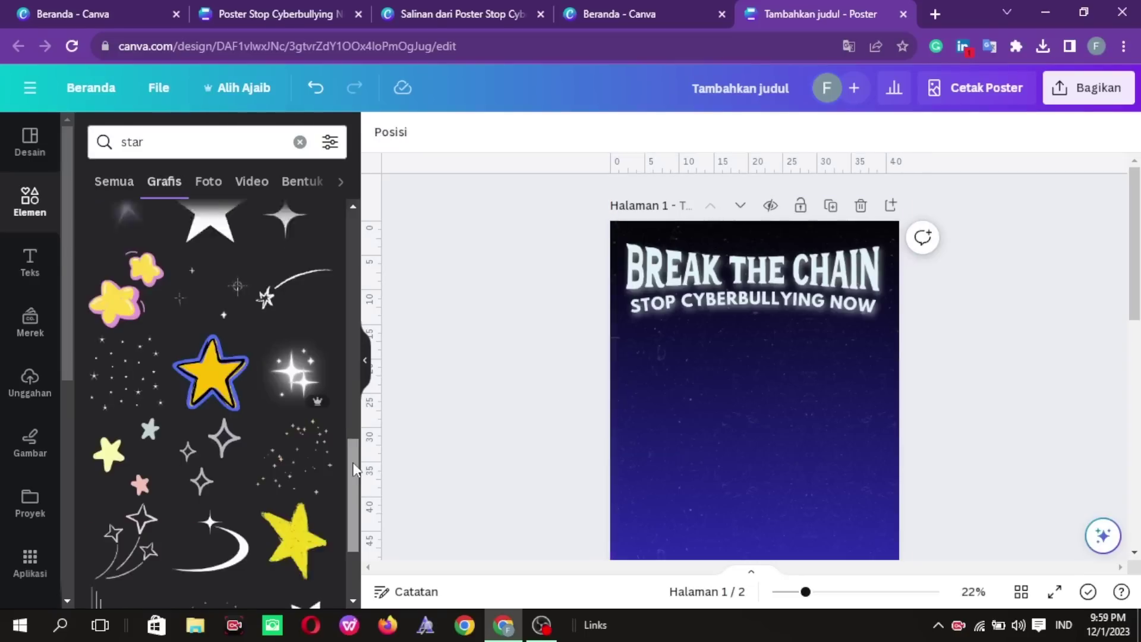
- Add the scattered small stars graphic to page 1 and align it with the page's upper-right corner over the title
{"action": "scroll", "coordinate": [353, 502], "scroll_direction": "down", "scroll_amount": 5}
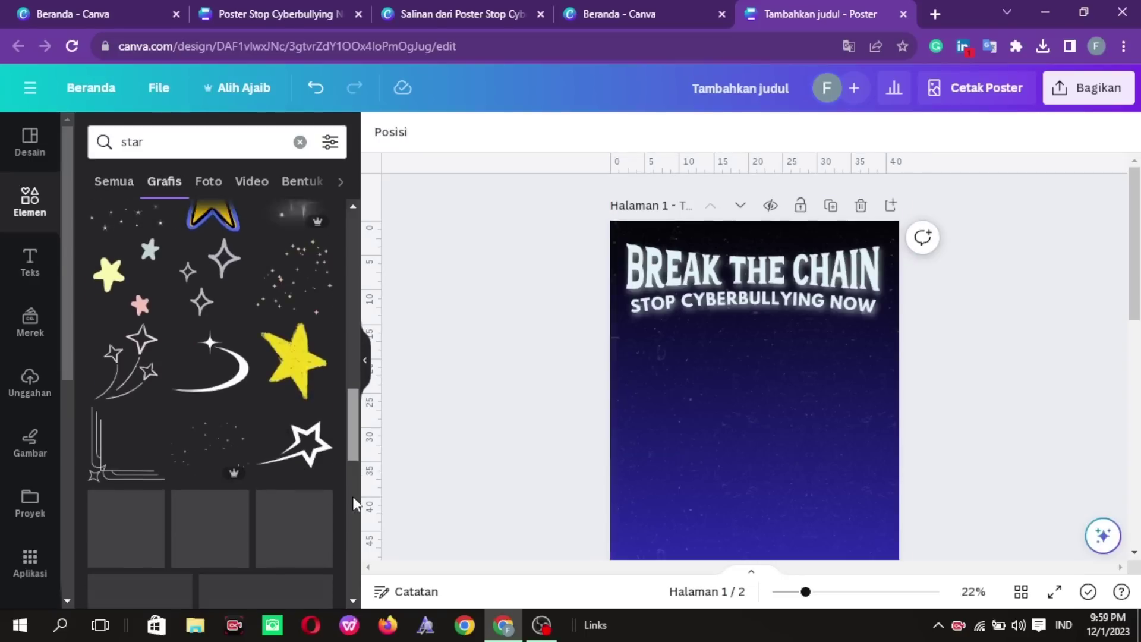
{"action": "left_click", "coordinate": [190, 437]}
{"action": "left_click_drag", "start_coordinate": [755, 425], "coordinate": [793, 282]}
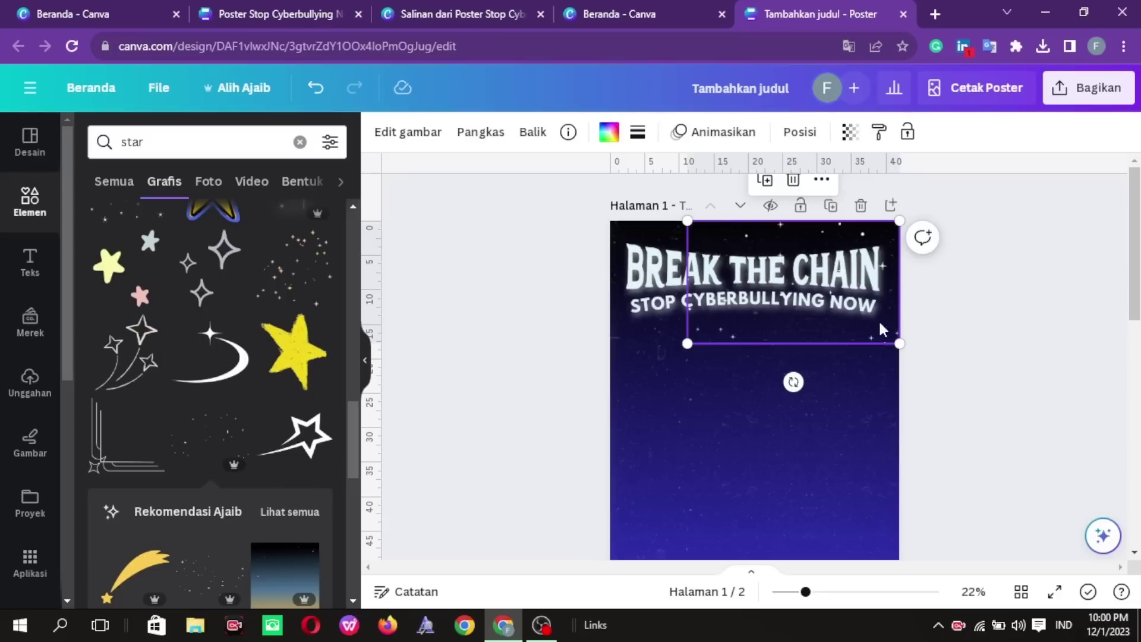
- Set the stars graphic's transparency to 56 and deselect it
{"action": "left_click", "coordinate": [851, 133]}
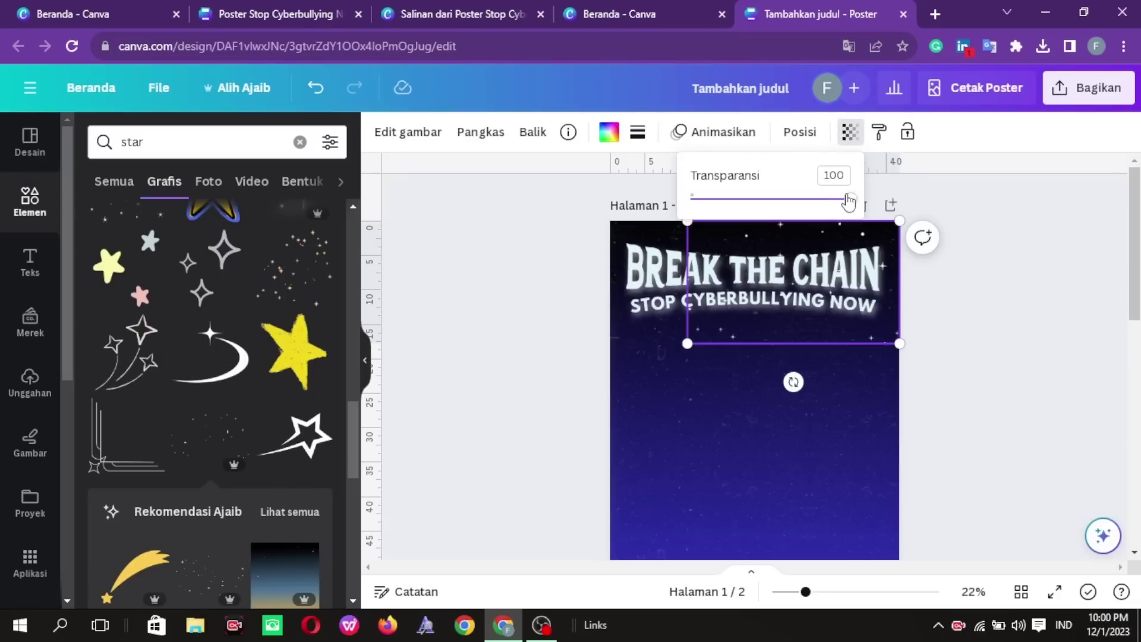
{"action": "left_click_drag", "start_coordinate": [849, 202], "coordinate": [782, 200]}
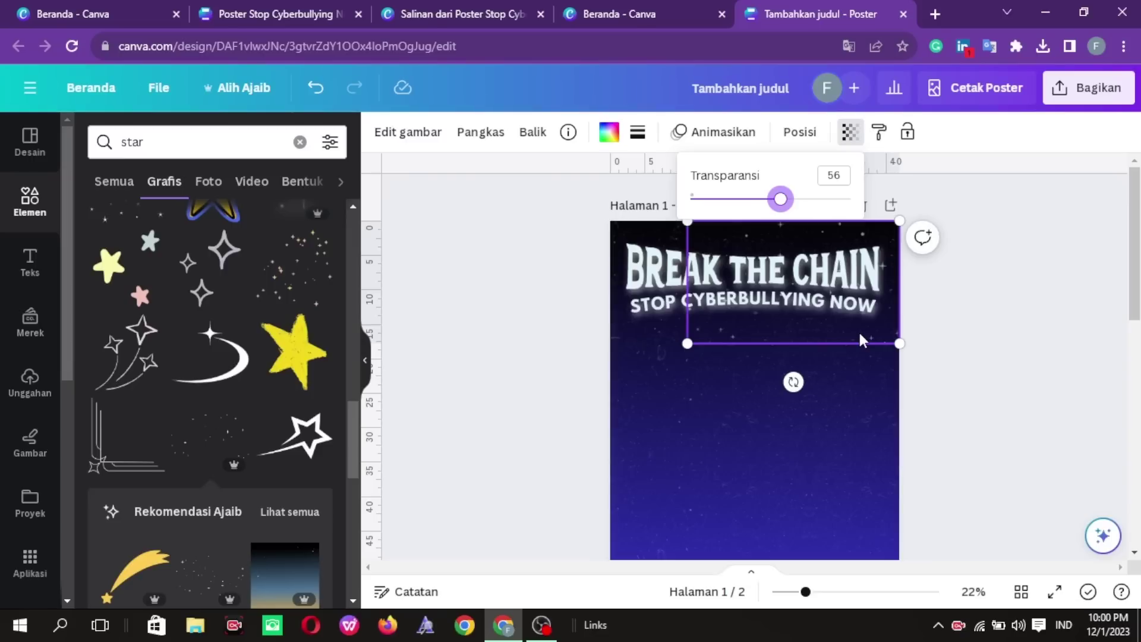
{"action": "left_click", "coordinate": [1034, 366]}
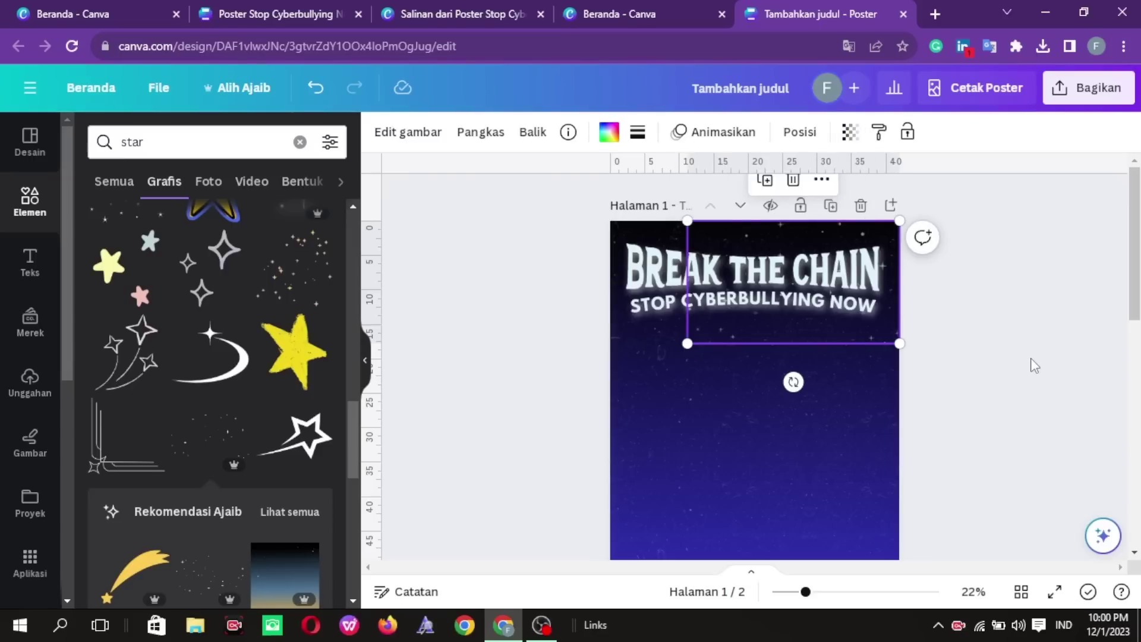
{"action": "left_click", "coordinate": [945, 376]}
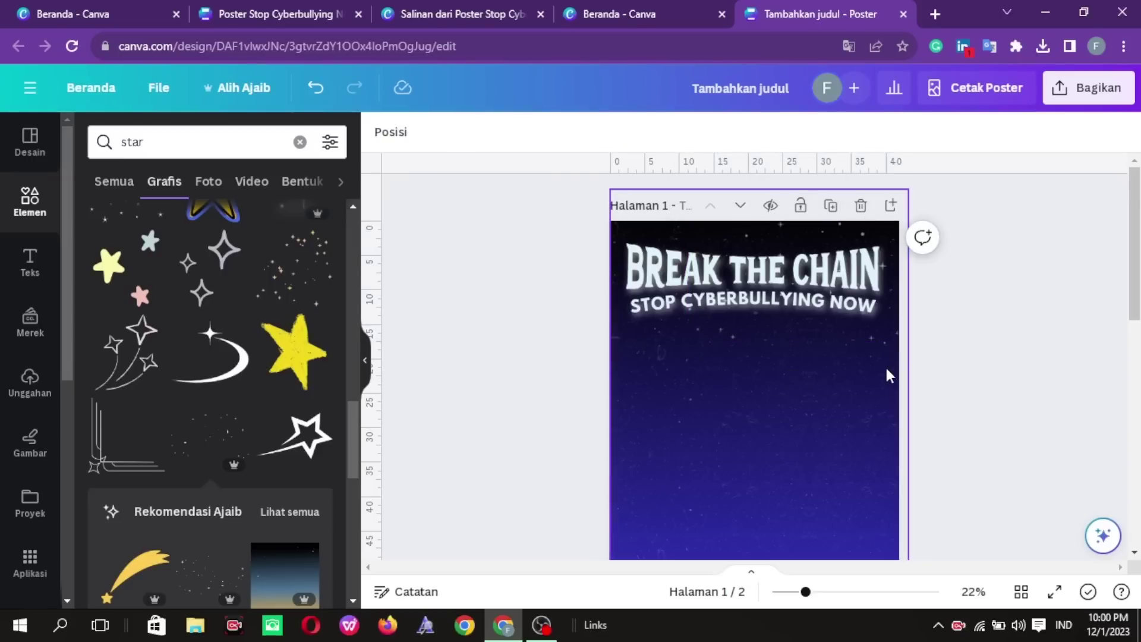
- Duplicate the stars graphic and move the copy toward the left side of the title
{"action": "left_click", "coordinate": [886, 338]}
{"action": "key", "text": "Right"}
{"action": "key", "text": "Down"}
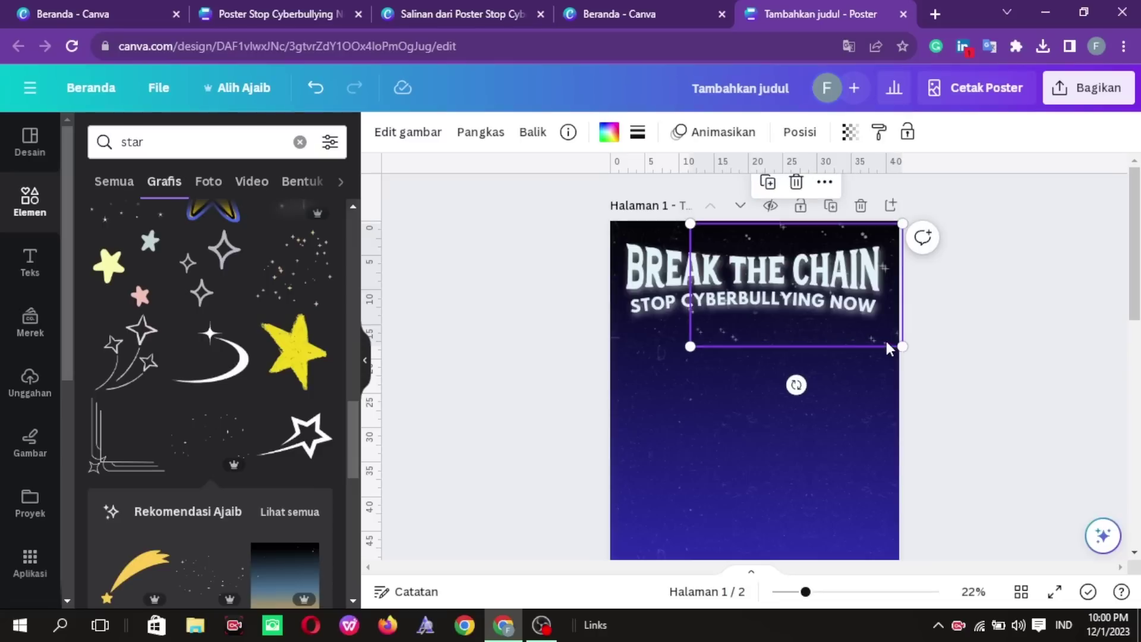
{"action": "left_click_drag", "start_coordinate": [866, 326], "coordinate": [809, 325]}
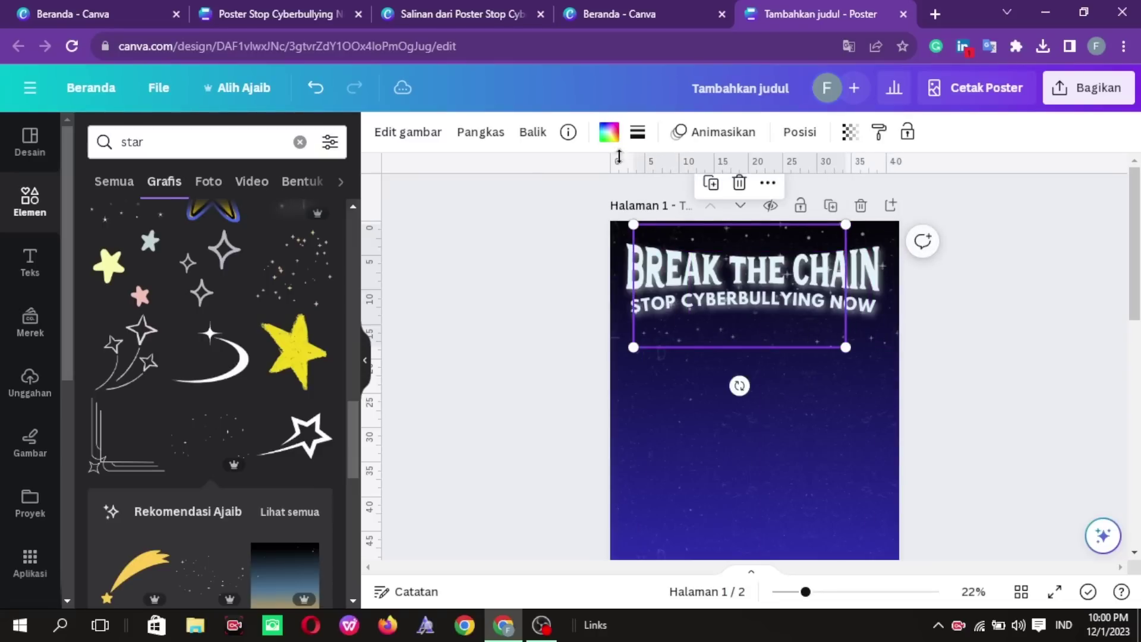
- Flip the copied stars graphic horizontally and move it to the page's upper-left corner, extending past the left edge
{"action": "left_click", "coordinate": [533, 132]}
{"action": "left_click", "coordinate": [535, 173]}
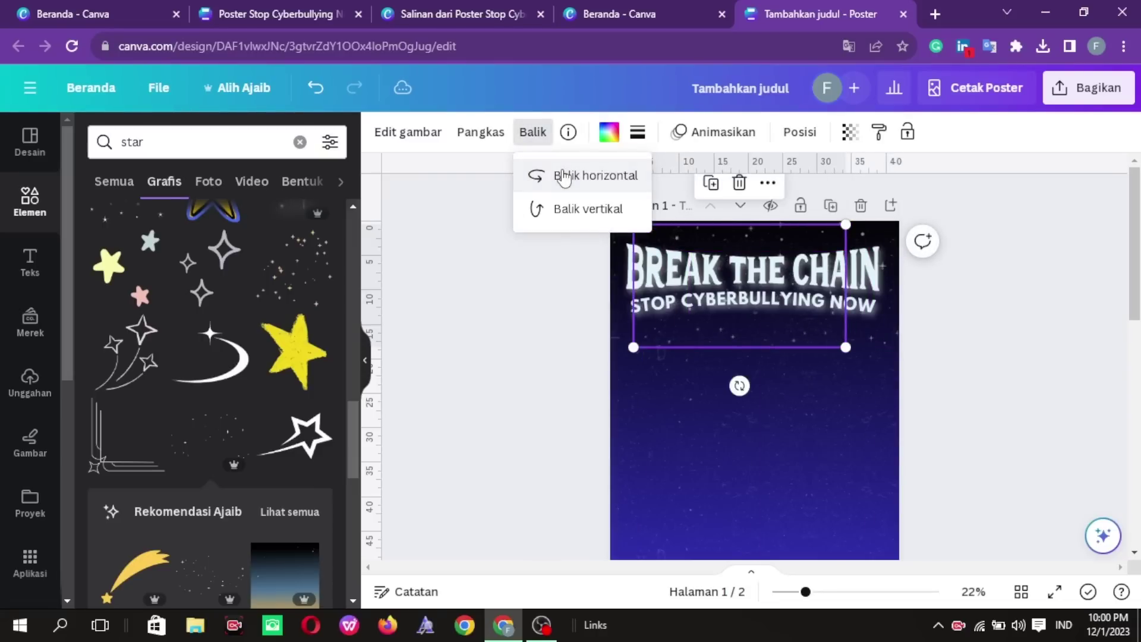
{"action": "left_click", "coordinate": [773, 330]}
{"action": "left_click_drag", "start_coordinate": [773, 330], "coordinate": [684, 311]}
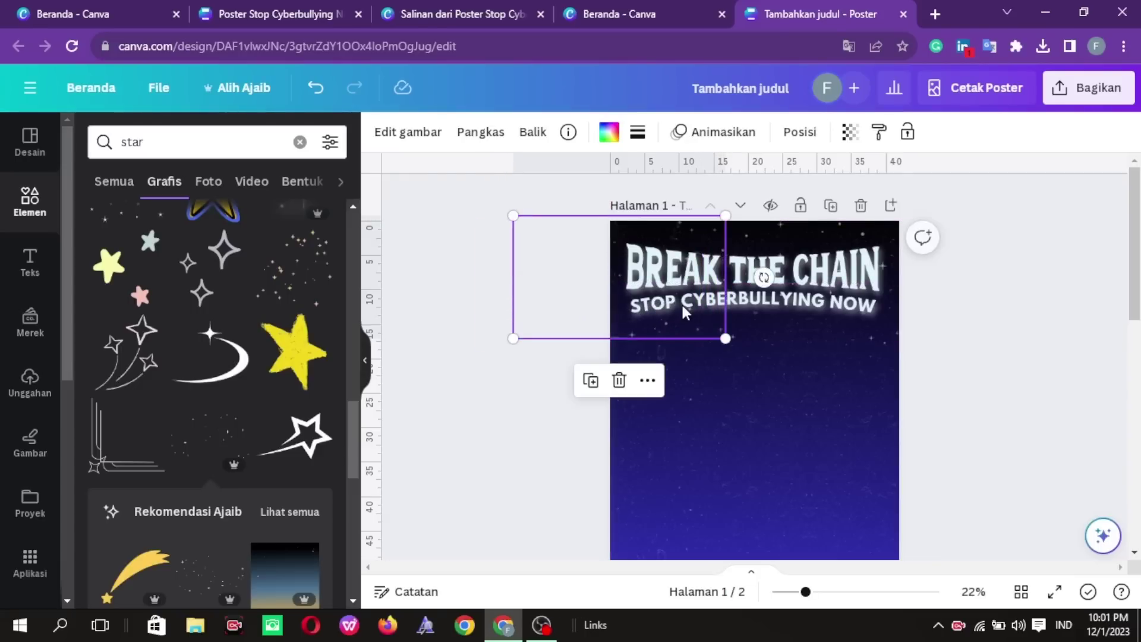
- Move the title image's layer above both stars graphics and nudge the title slightly to the right
{"action": "left_click", "coordinate": [800, 131]}
{"action": "left_click", "coordinate": [285, 149]}
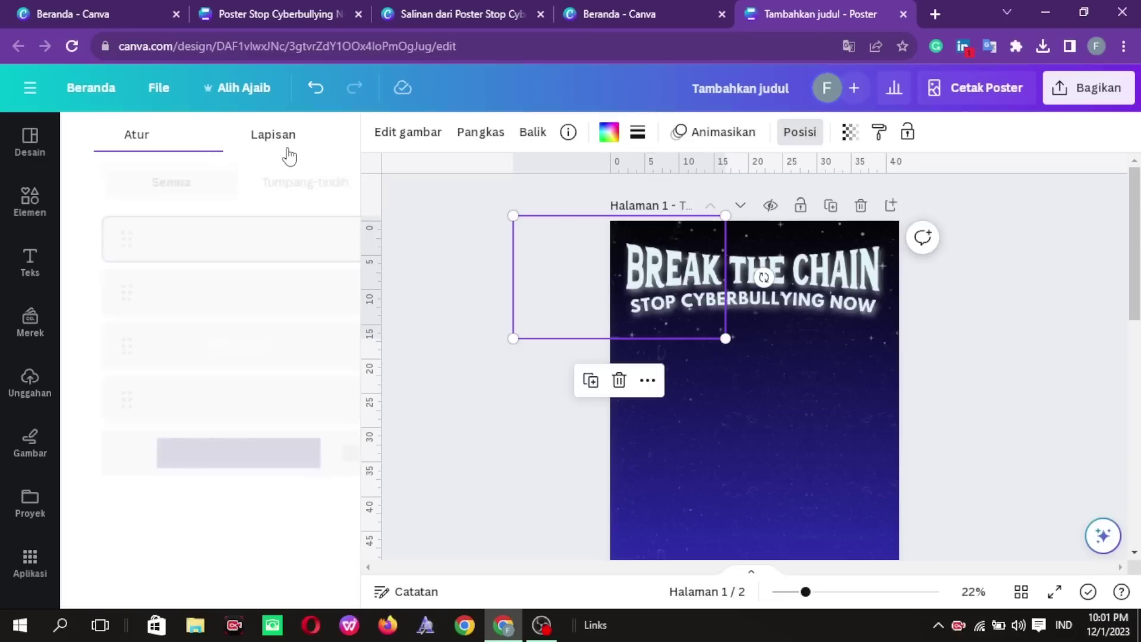
{"action": "left_click_drag", "start_coordinate": [267, 367], "coordinate": [266, 229]}
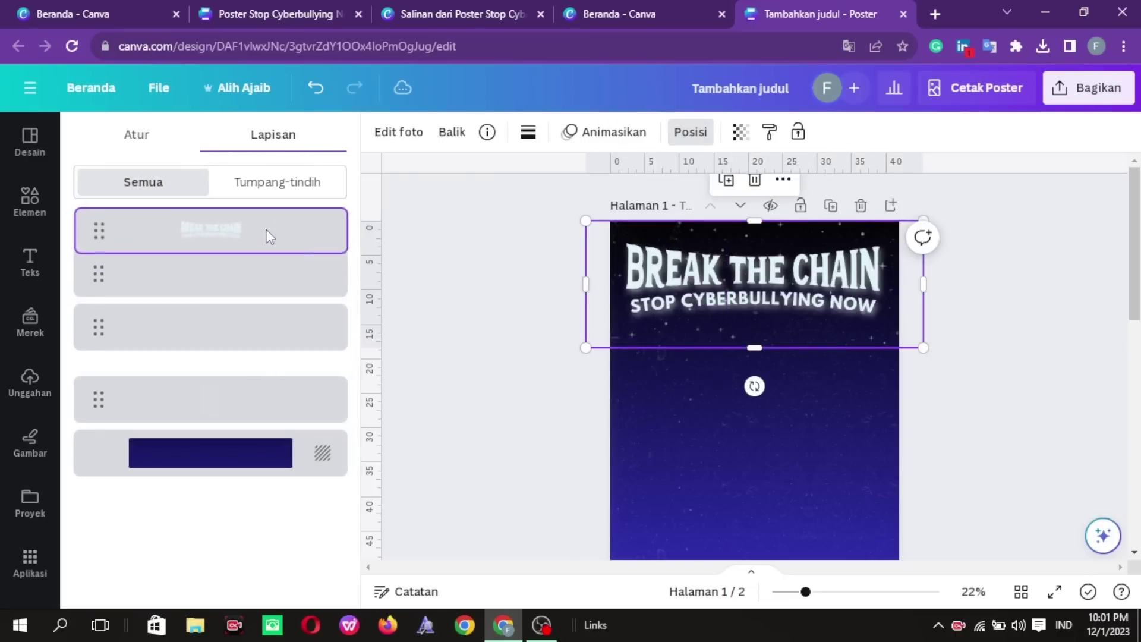
{"action": "left_click", "coordinate": [527, 366]}
{"action": "left_click", "coordinate": [526, 366]}
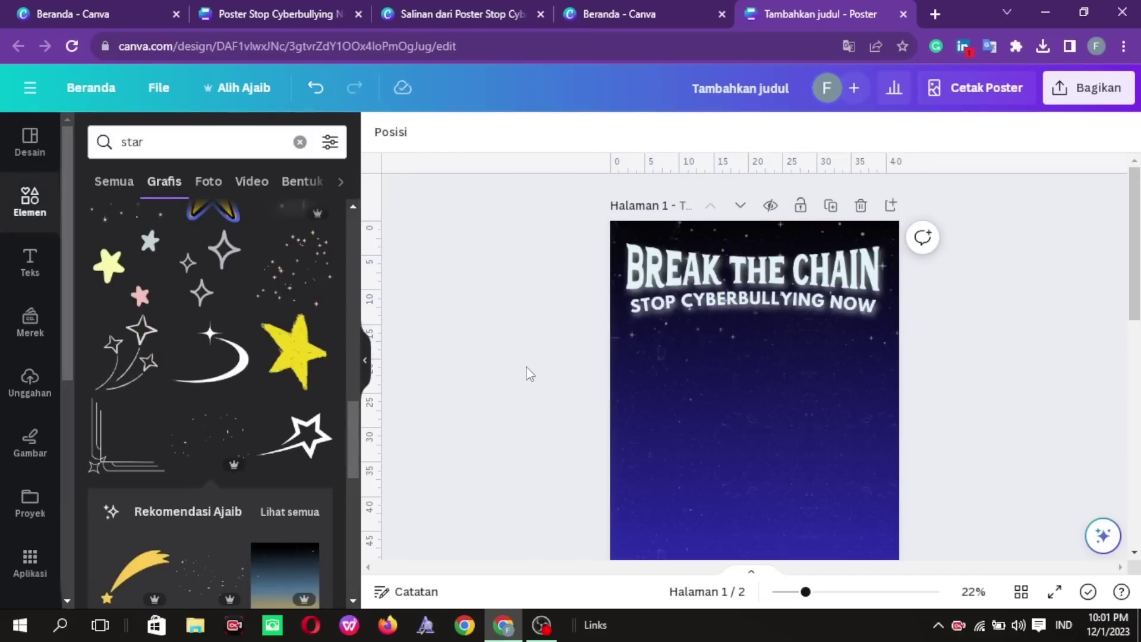
{"action": "left_click", "coordinate": [706, 297]}
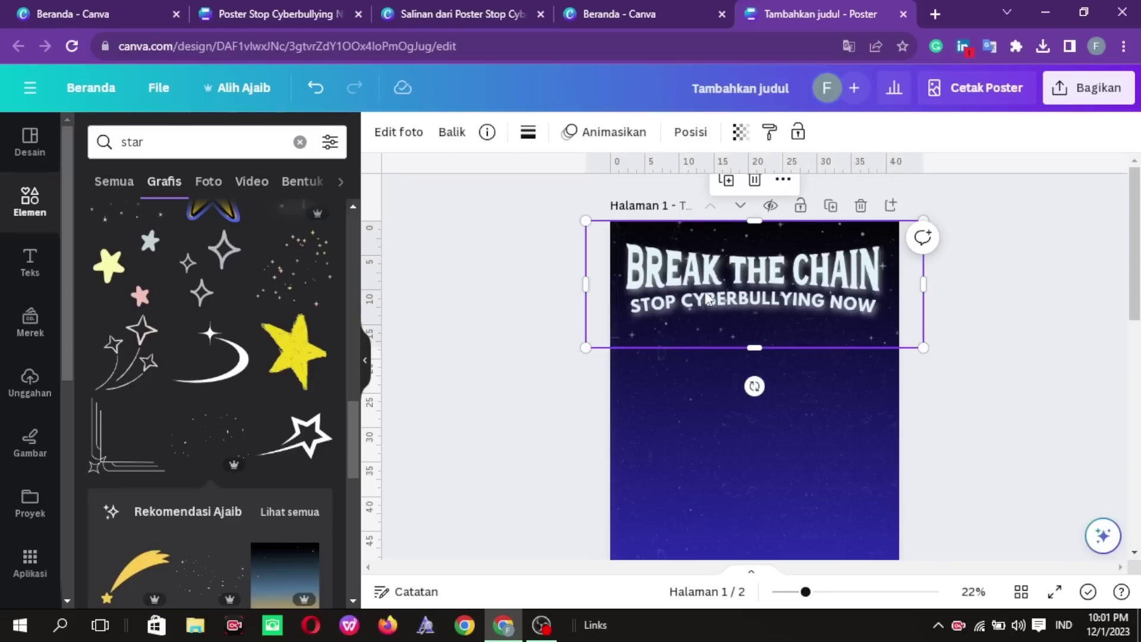
{"action": "left_click", "coordinate": [503, 341]}
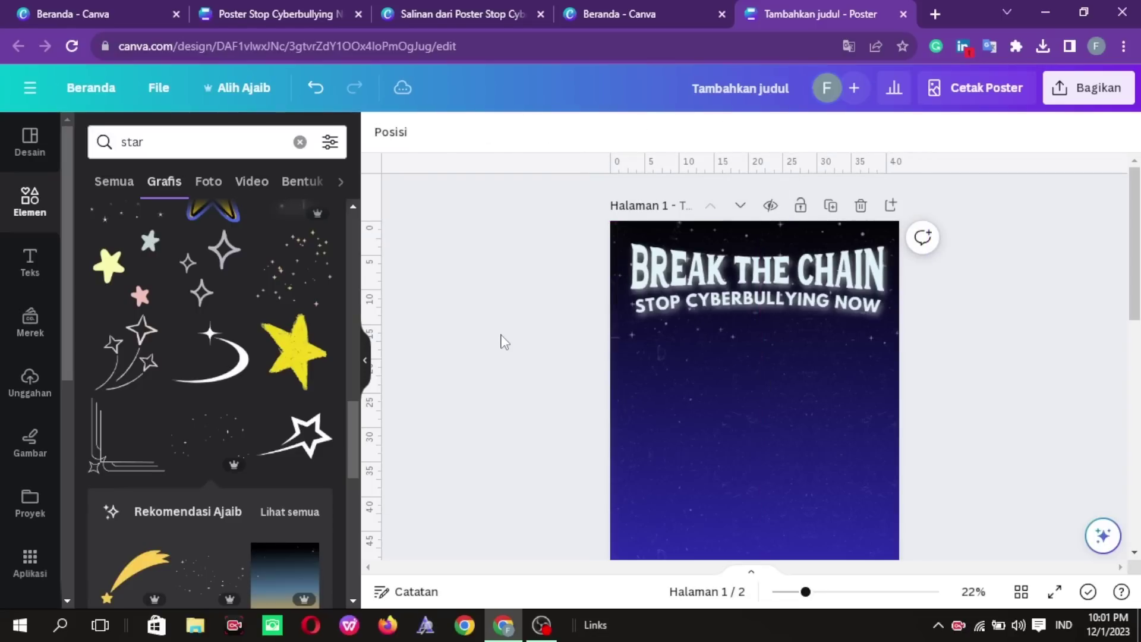
- Replace the element search term with "bussines sistem network" and run the graphics search
{"action": "left_click", "coordinate": [264, 143]}
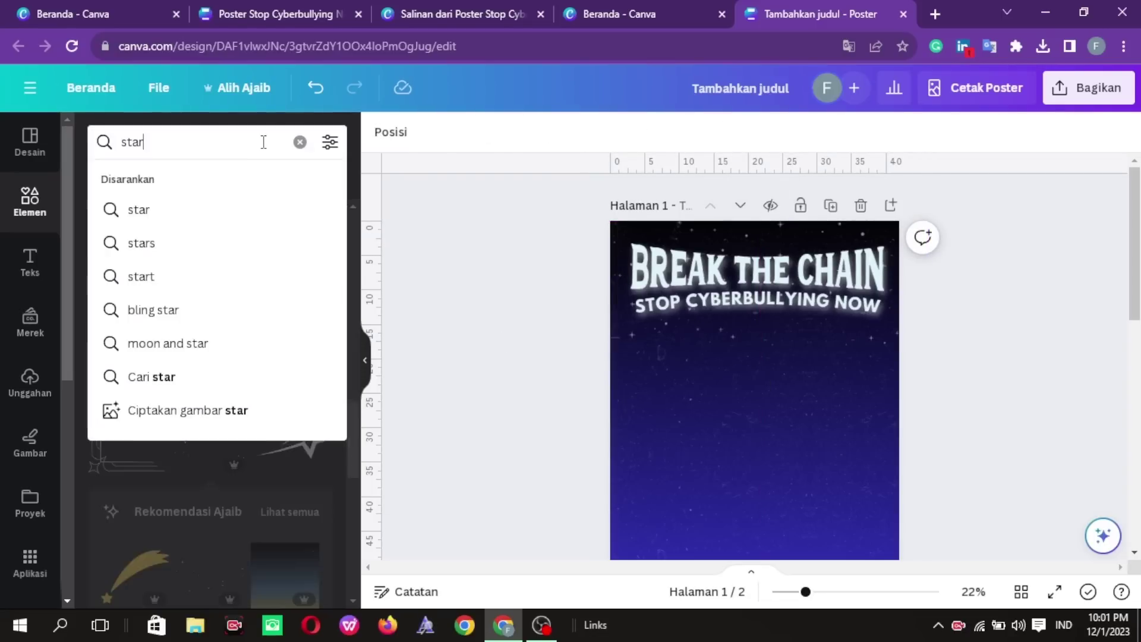
{"action": "key", "text": "BackSpace"}
{"action": "key", "text": "BackSpace"}
{"action": "key", "text": "BackSpace"}
{"action": "key", "text": "BackSpace"}
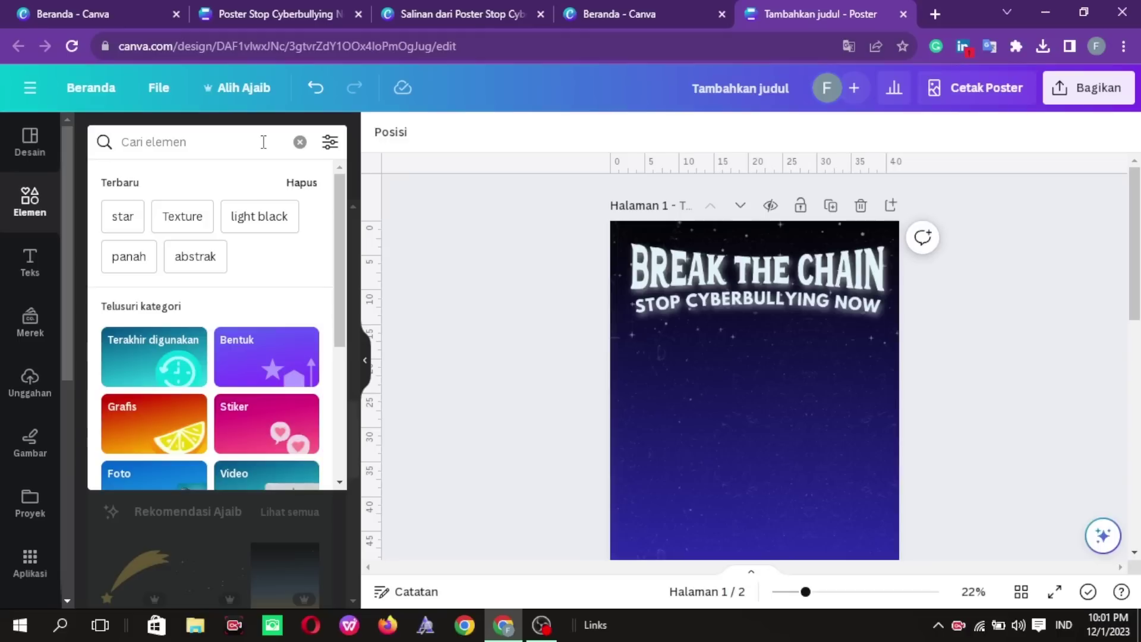
{"action": "left_click", "coordinate": [236, 133]}
{"action": "type", "text": "bussines sistem network"}
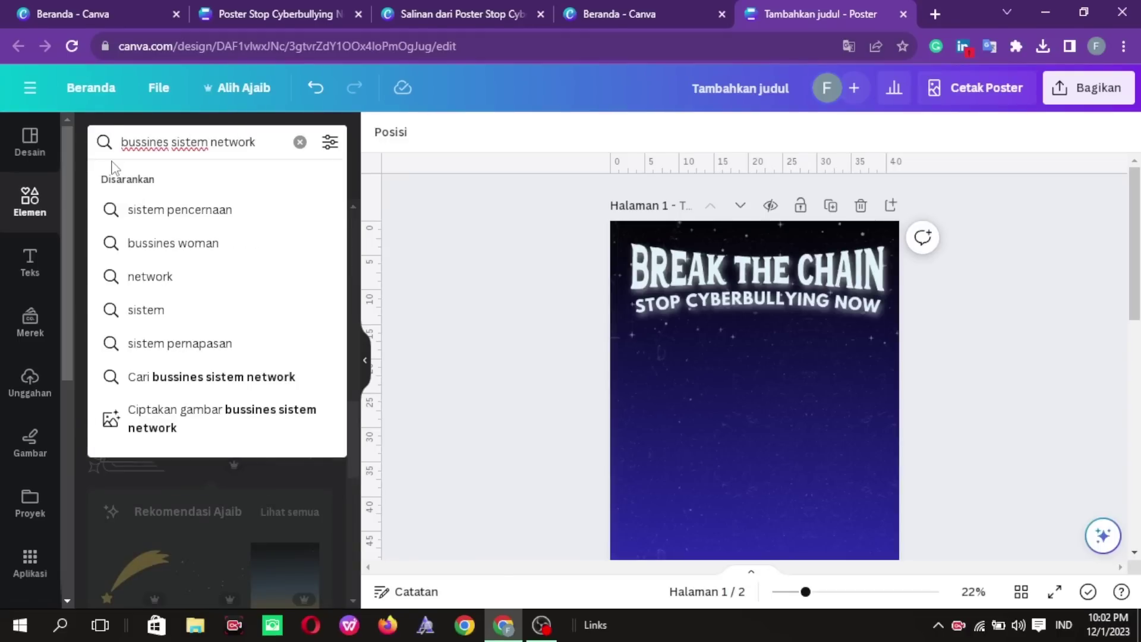
{"action": "key", "text": "Return"}
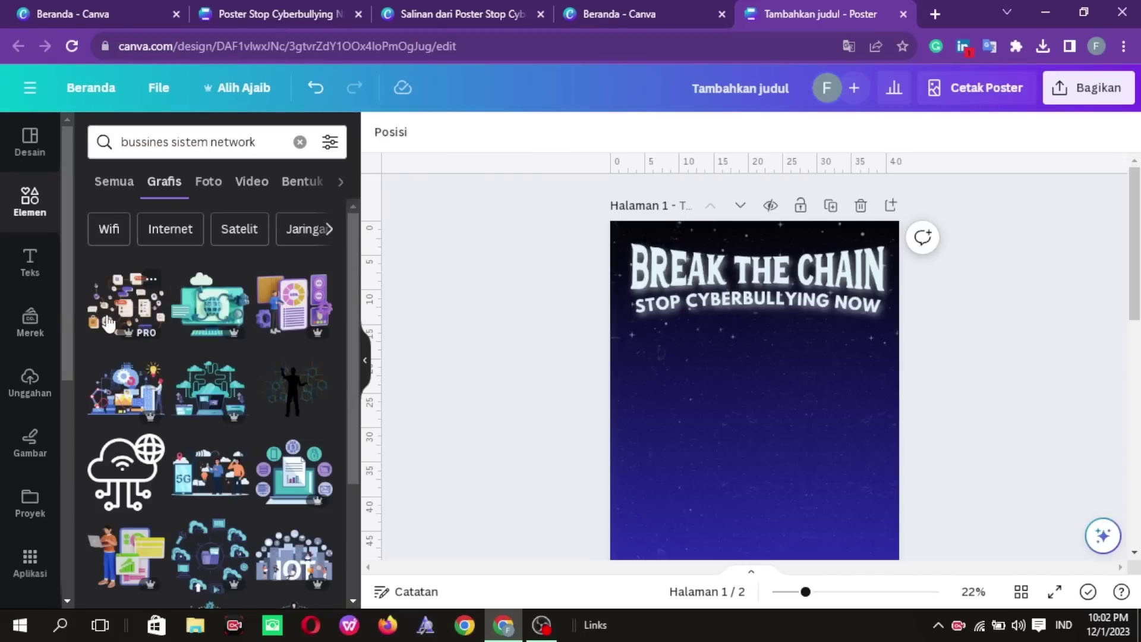
- Insert the graphic of connected documents and chat bubbles and enlarge it below the poster's title
{"action": "left_click", "coordinate": [108, 323]}
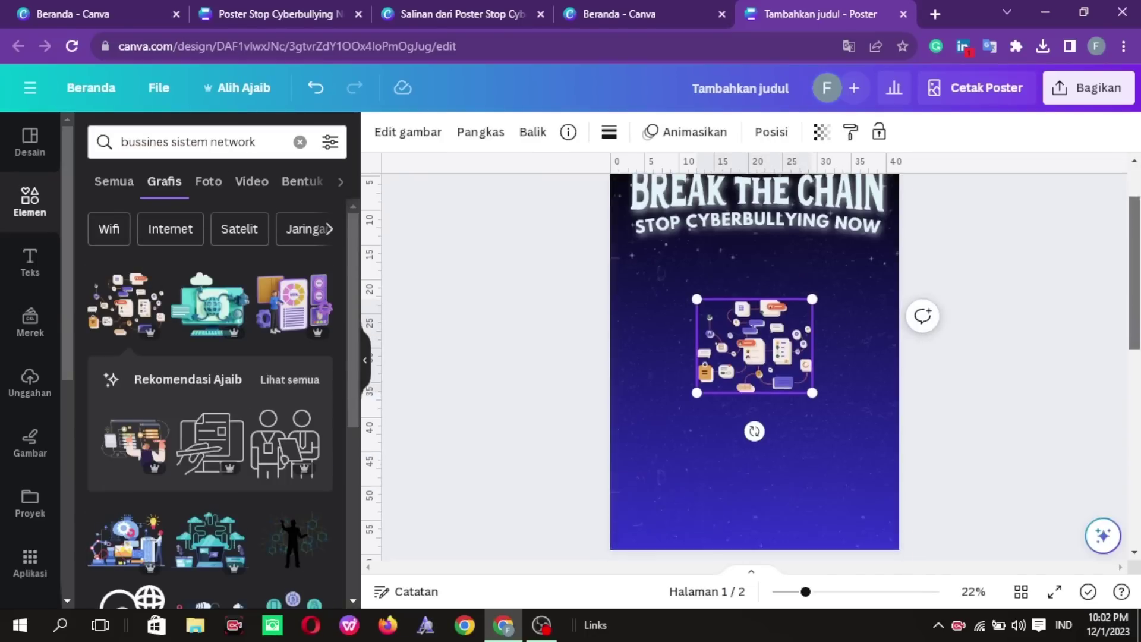
{"action": "left_click_drag", "start_coordinate": [812, 392], "coordinate": [874, 469]}
{"action": "left_click_drag", "start_coordinate": [772, 386], "coordinate": [752, 374]}
- Fade the network graphic to a low transparency value and enlarge it to nearly the page width, centred below the title
{"action": "left_click", "coordinate": [822, 131]}
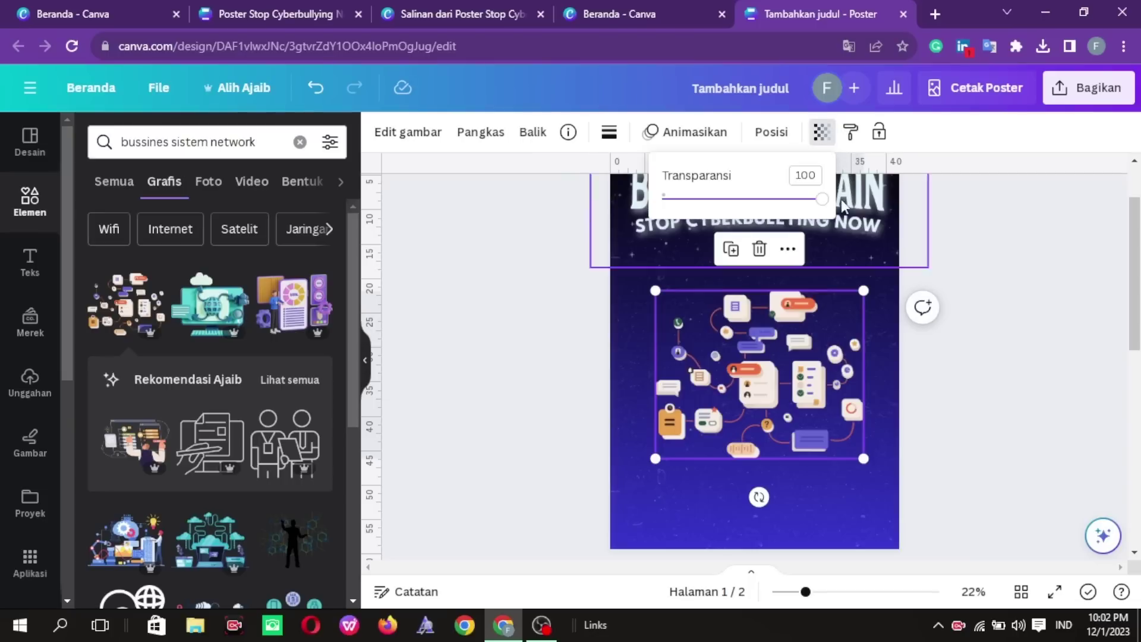
{"action": "left_click_drag", "start_coordinate": [822, 198], "coordinate": [688, 196]}
{"action": "left_click_drag", "start_coordinate": [864, 459], "coordinate": [811, 437]}
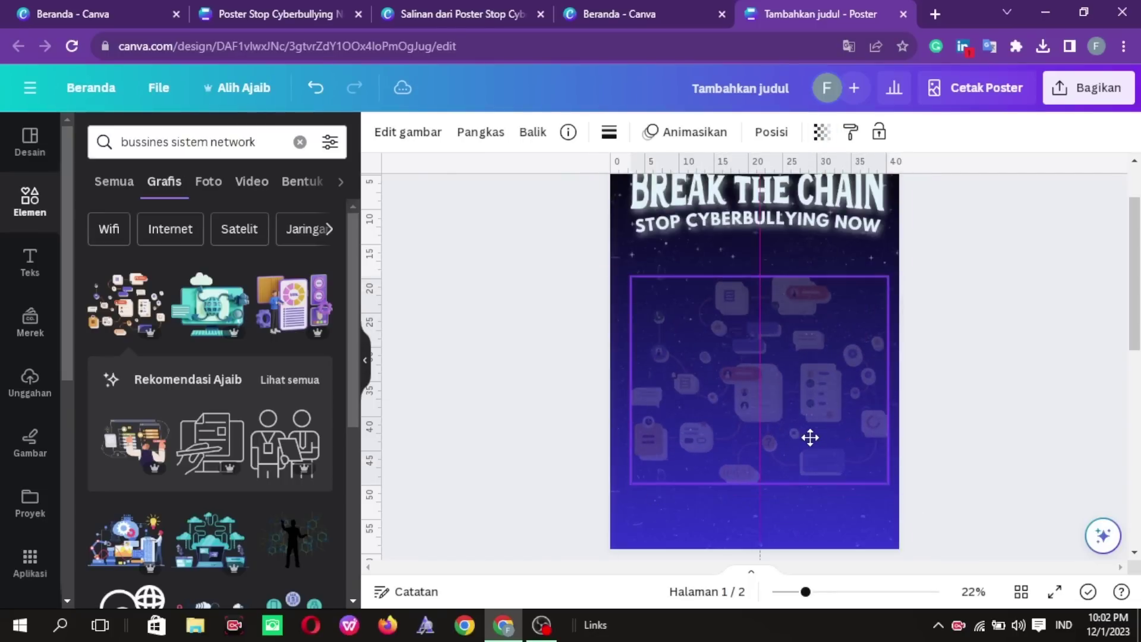
{"action": "left_click_drag", "start_coordinate": [889, 483], "coordinate": [872, 469]}
{"action": "left_click_drag", "start_coordinate": [772, 385], "coordinate": [795, 392]}
{"action": "left_click", "coordinate": [603, 350]}
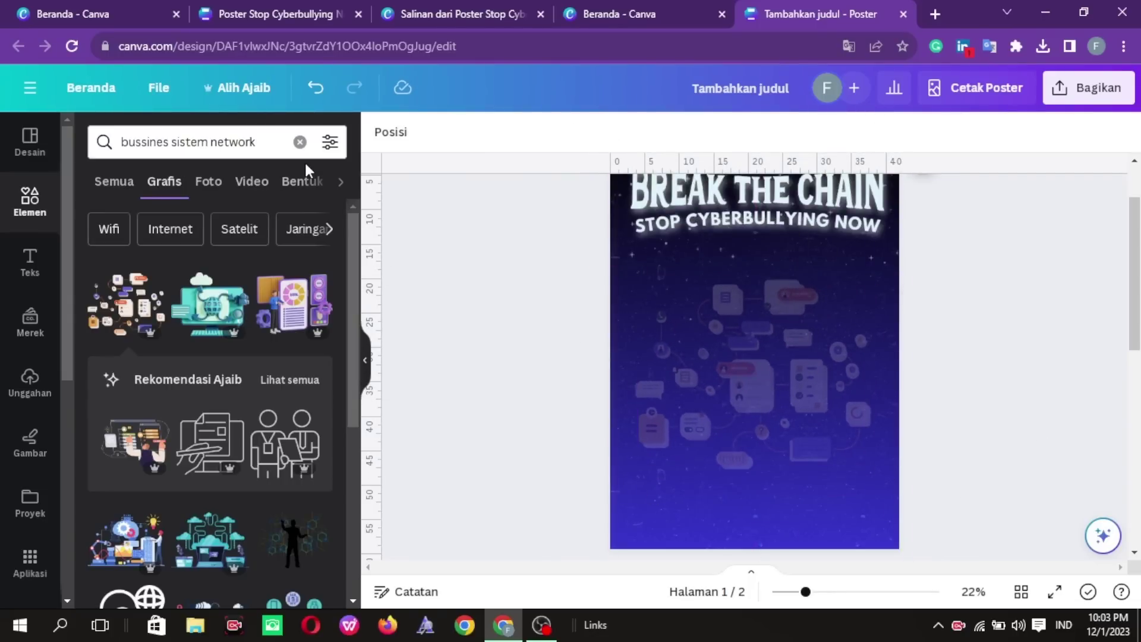
{"action": "left_click", "coordinate": [299, 142]}
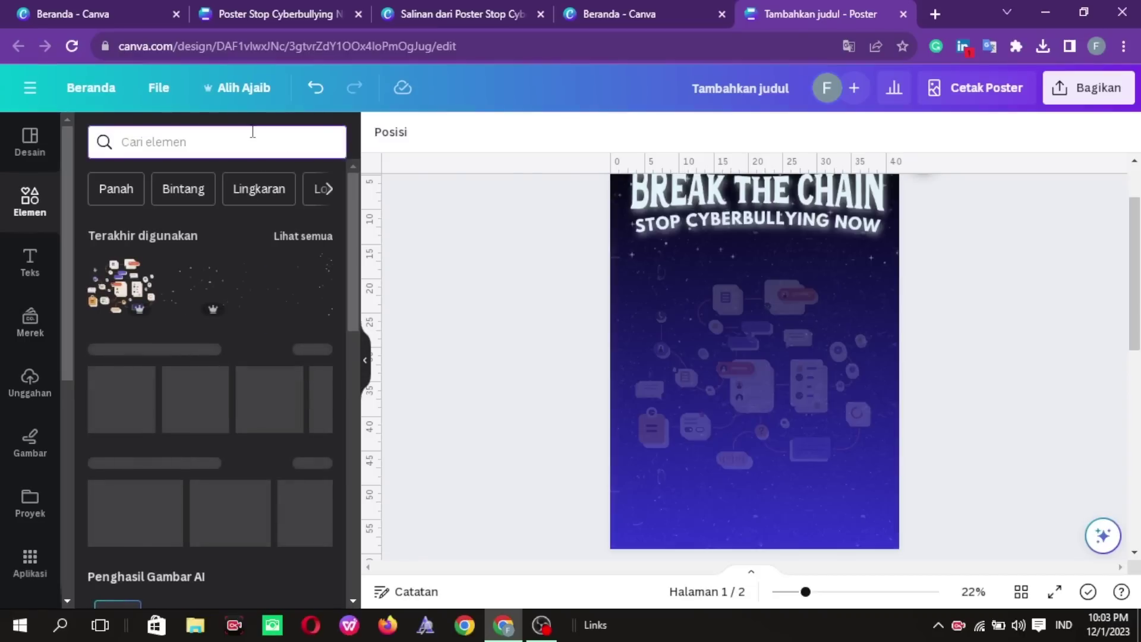
{"action": "type", "text": "@muiartwork"}
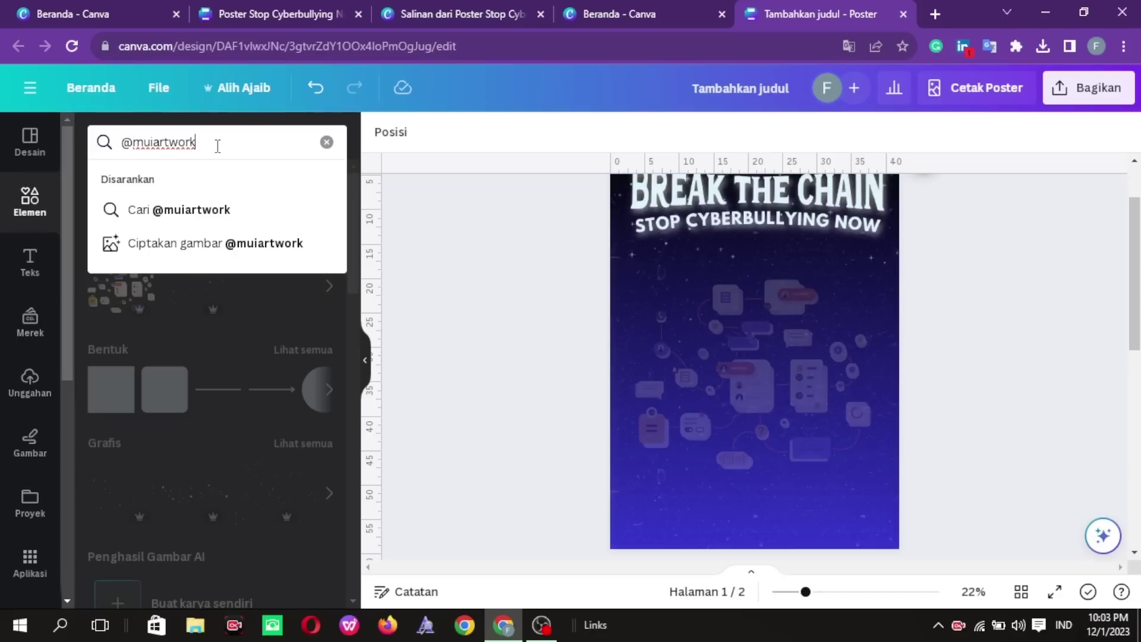
{"action": "key", "text": "Return"}
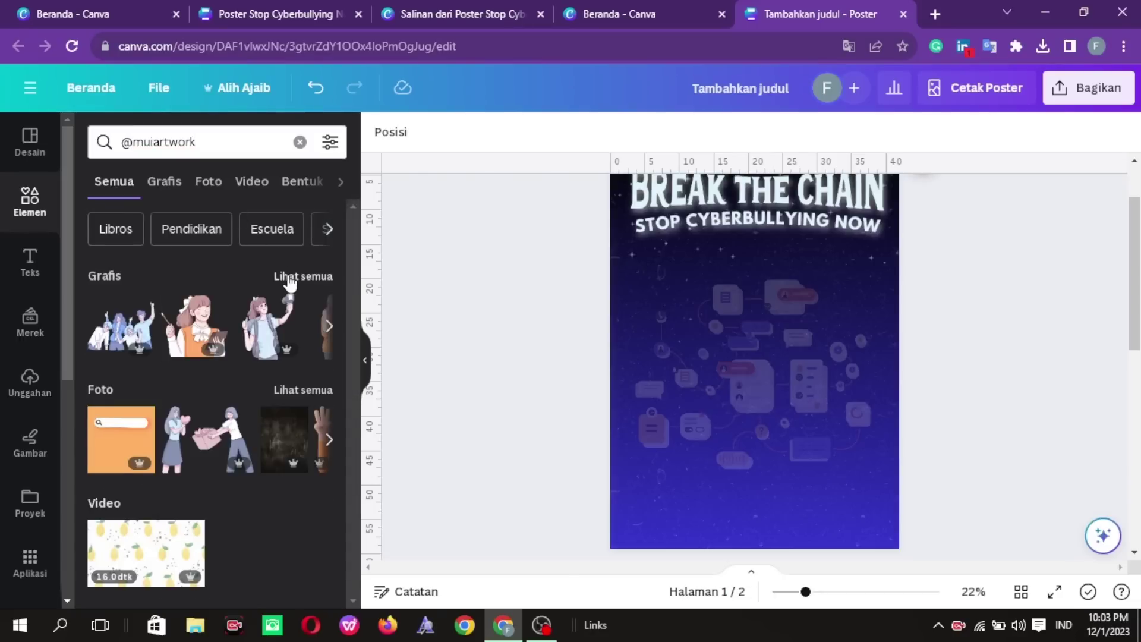
{"action": "left_click", "coordinate": [290, 280]}
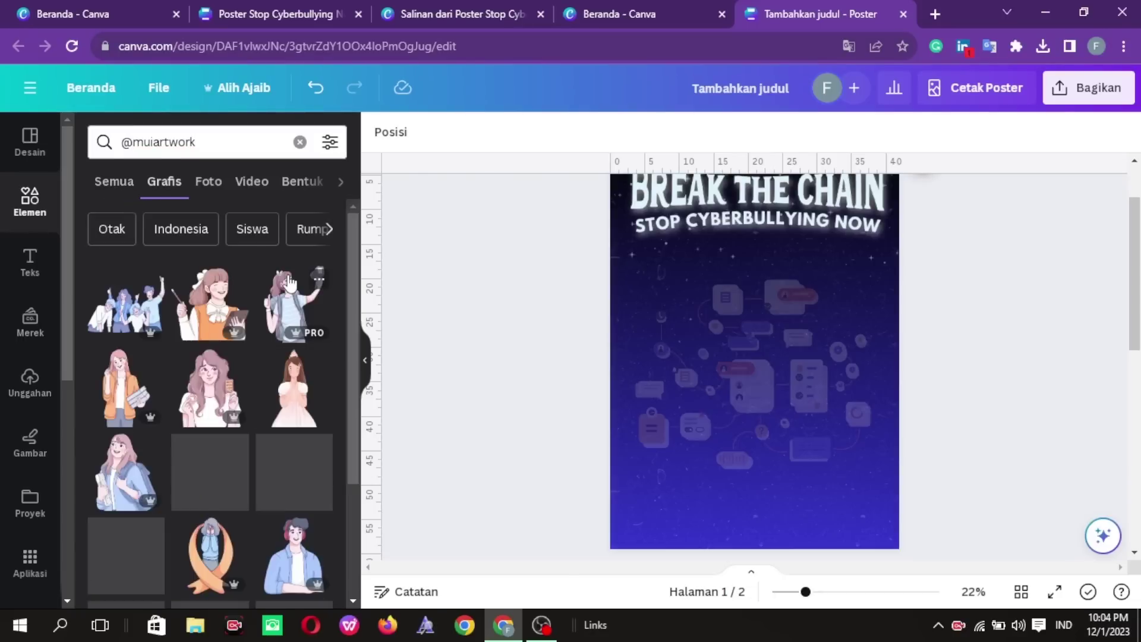
- Insert the illustration of the sad long-haired woman in a white T-shirt and scale it down to about half the page width
{"action": "left_click_drag", "start_coordinate": [352, 291], "coordinate": [355, 469]}
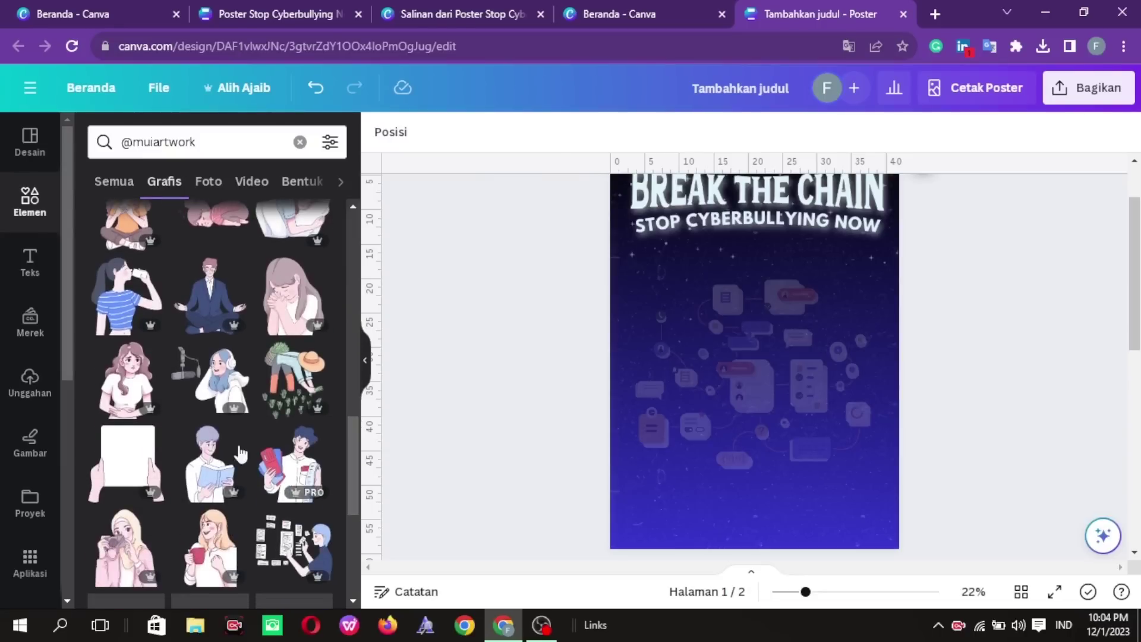
{"action": "left_click", "coordinate": [128, 382]}
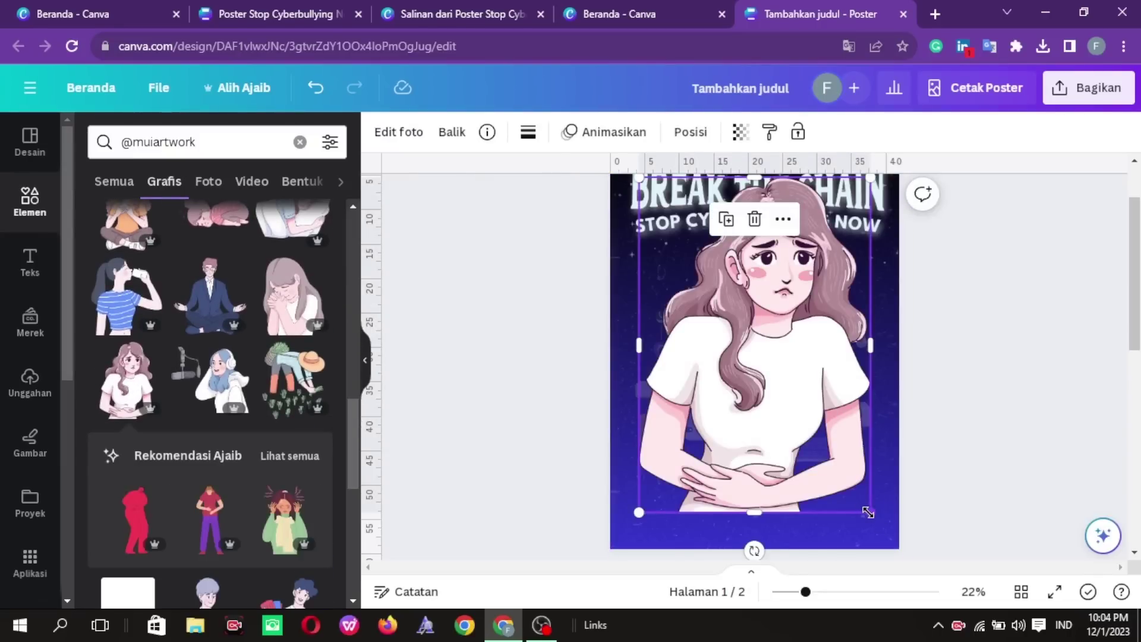
{"action": "left_click_drag", "start_coordinate": [869, 512], "coordinate": [785, 389]}
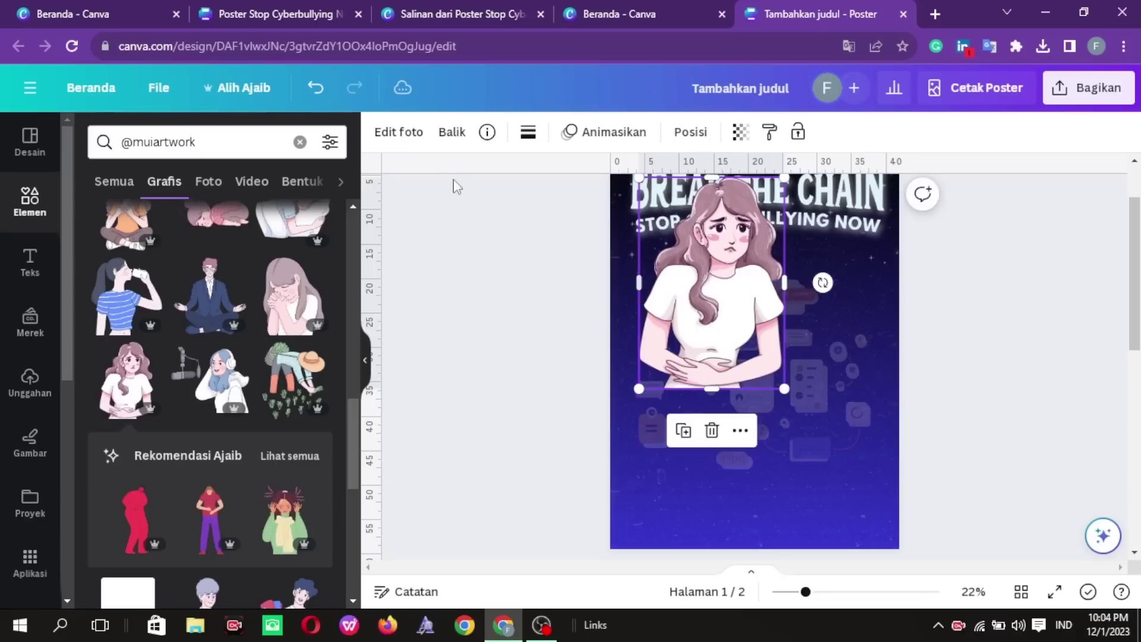
- Apply the Timbul shadow effect to the woman illustration
{"action": "left_click", "coordinate": [392, 134]}
{"action": "scroll", "coordinate": [352, 214], "scroll_direction": "down", "scroll_amount": 3}
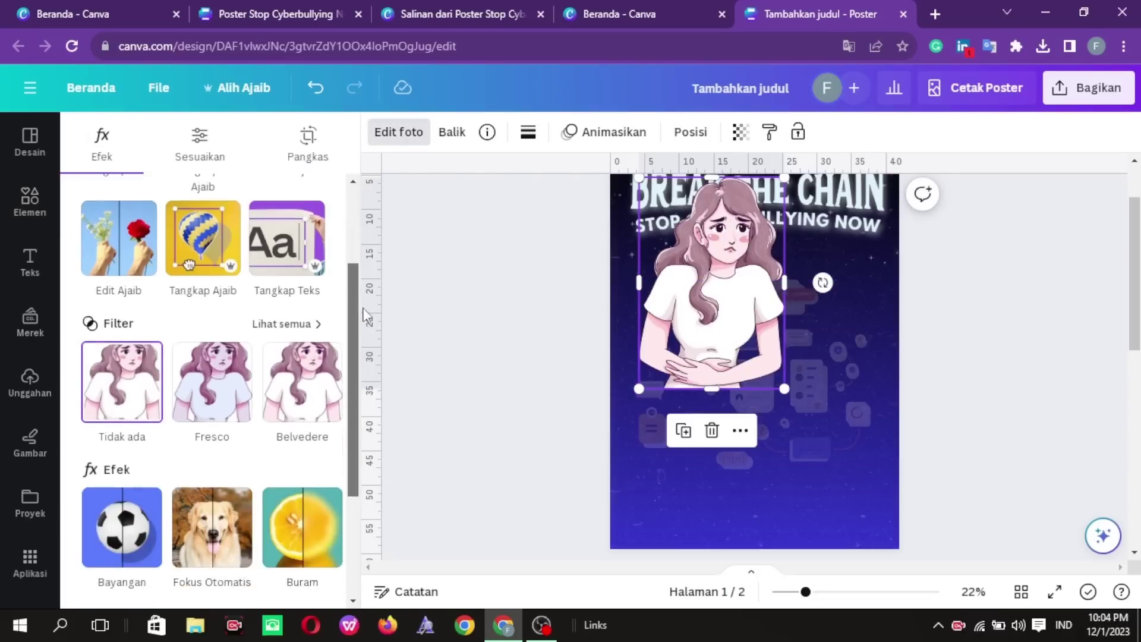
{"action": "scroll", "coordinate": [357, 333], "scroll_direction": "down", "scroll_amount": 3}
{"action": "left_click", "coordinate": [140, 394]}
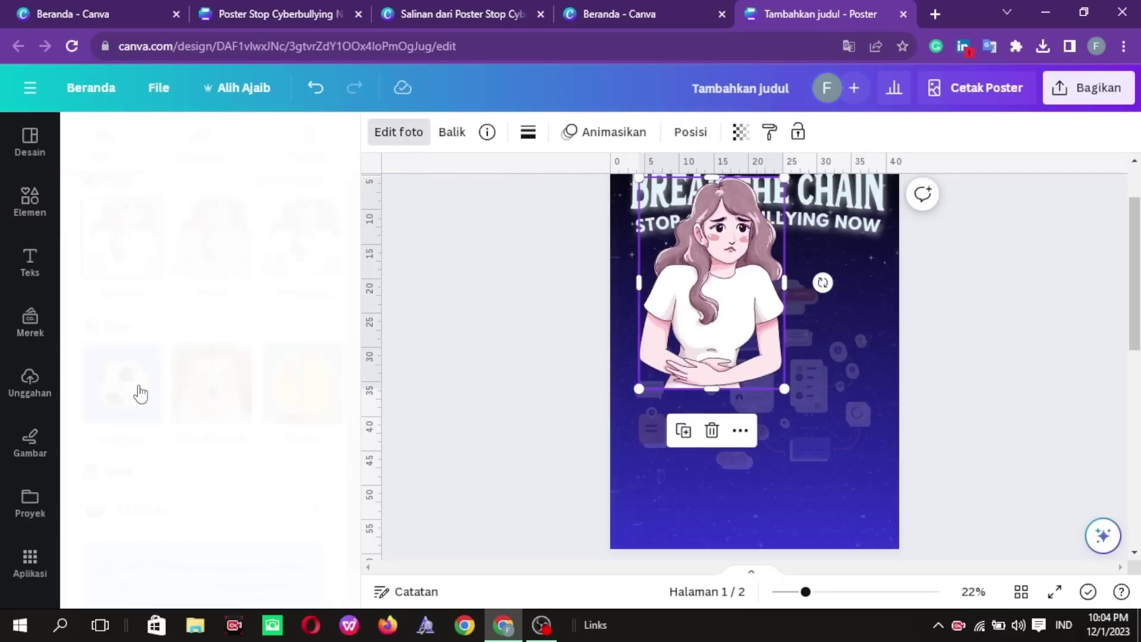
{"action": "left_click", "coordinate": [214, 359]}
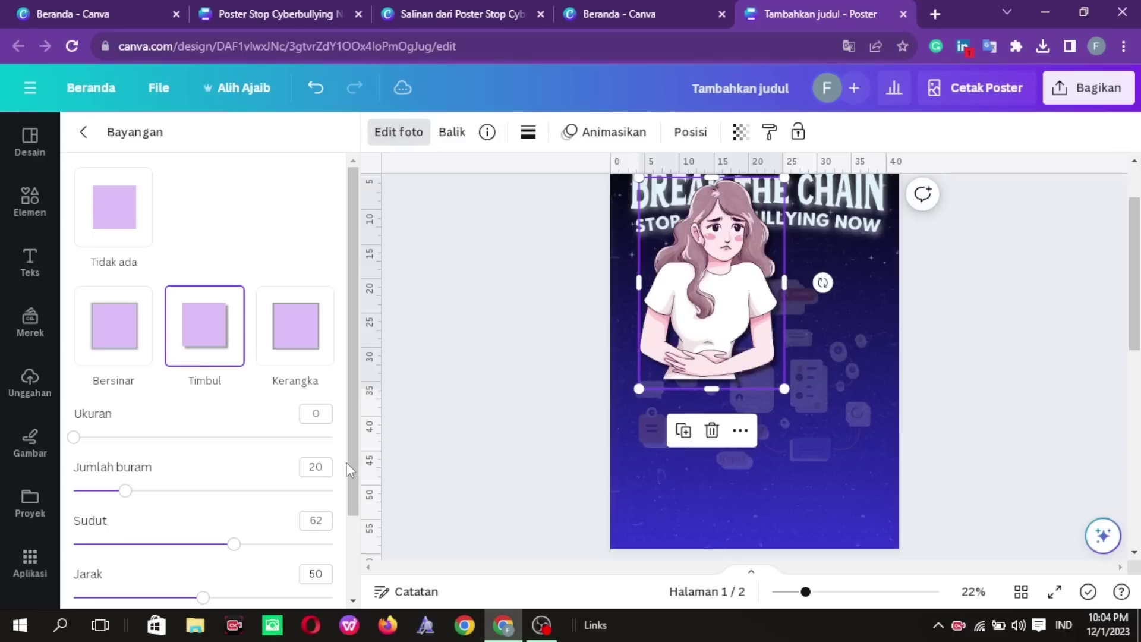
- Set the woman illustration's shadow intensity to 67 and return to the effects overview
{"action": "scroll", "coordinate": [349, 470], "scroll_direction": "down", "scroll_amount": 2}
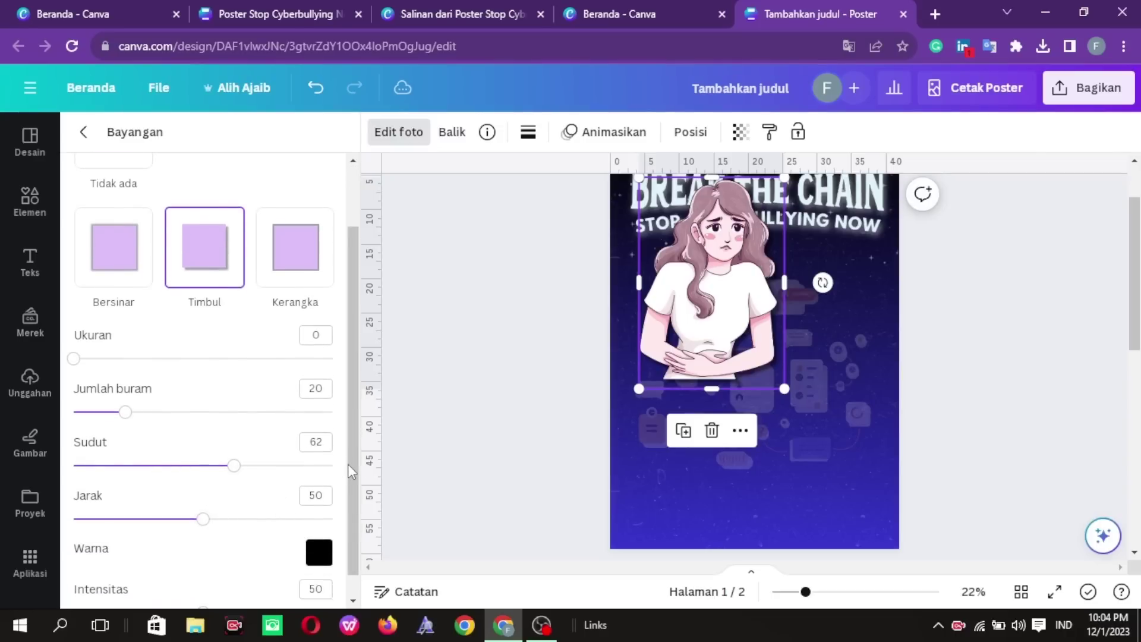
{"action": "scroll", "coordinate": [349, 471], "scroll_direction": "down", "scroll_amount": 1}
{"action": "left_click_drag", "start_coordinate": [212, 589], "coordinate": [248, 591]}
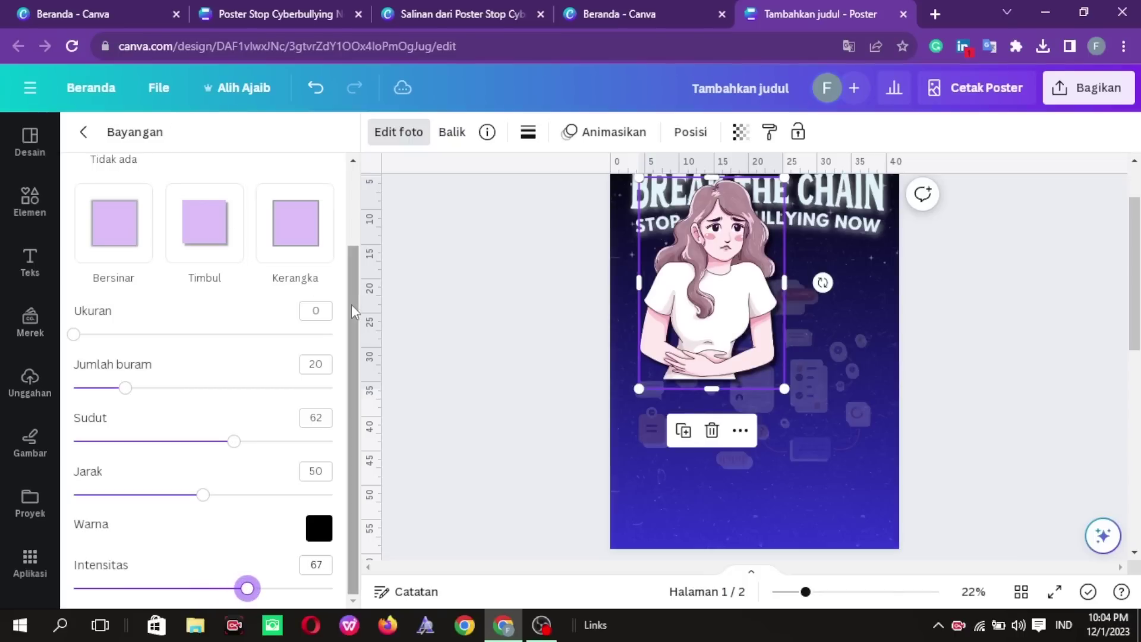
{"action": "scroll", "coordinate": [351, 298], "scroll_direction": "up", "scroll_amount": 4}
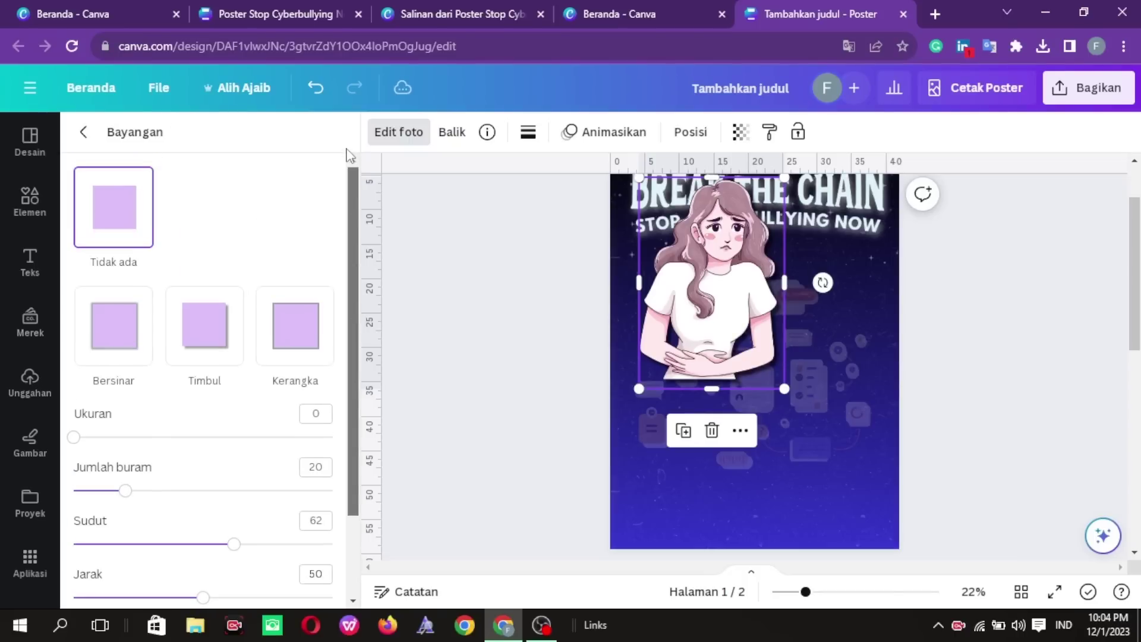
{"action": "left_click", "coordinate": [77, 132]}
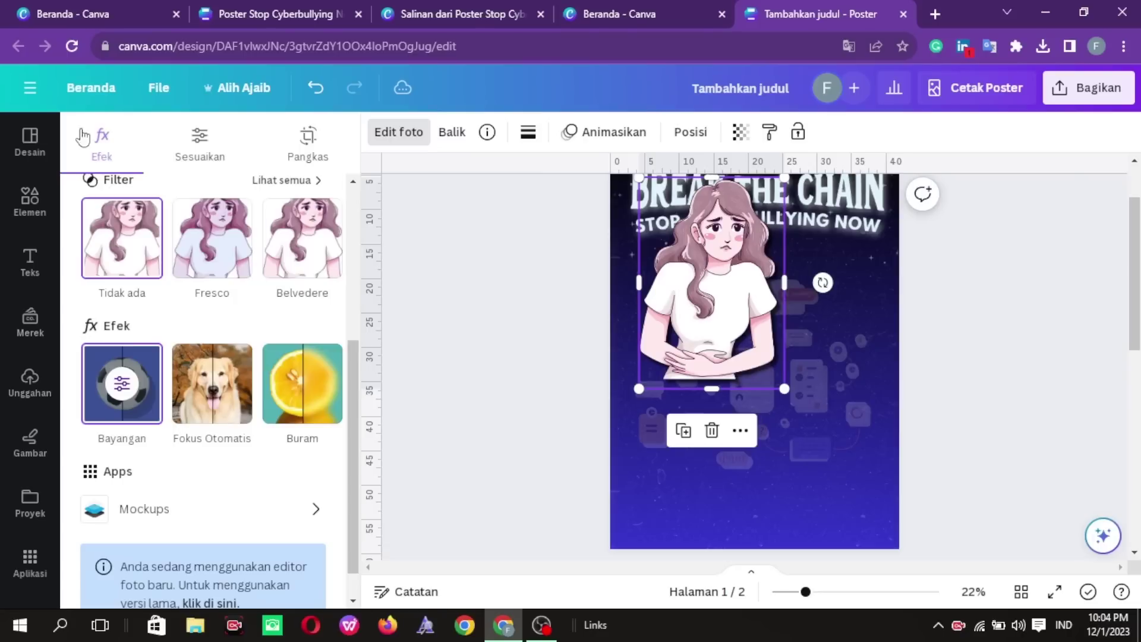
- Set the woman illustration's saturation to 41 in its image adjustments
{"action": "left_click", "coordinate": [192, 143]}
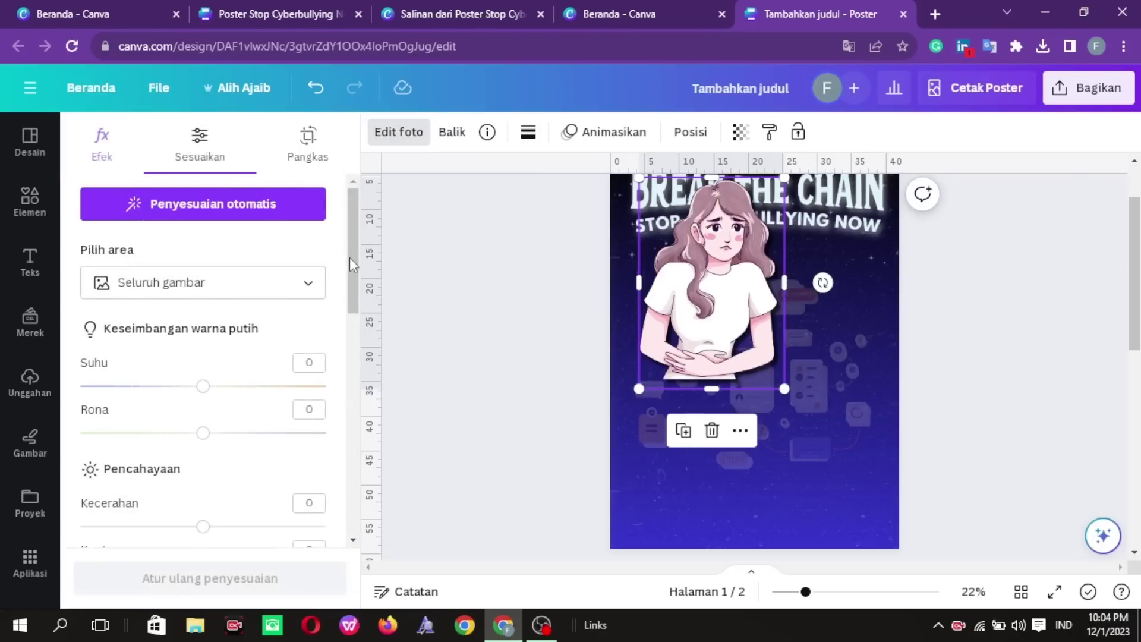
{"action": "left_click_drag", "start_coordinate": [349, 258], "coordinate": [357, 319]}
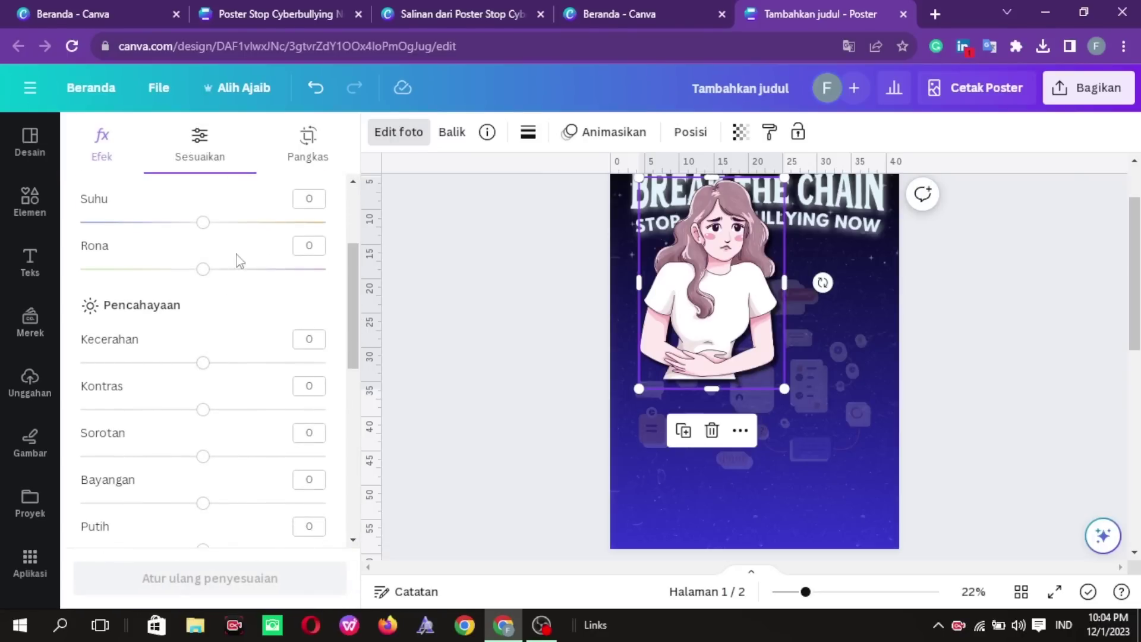
{"action": "left_click_drag", "start_coordinate": [356, 293], "coordinate": [355, 458]}
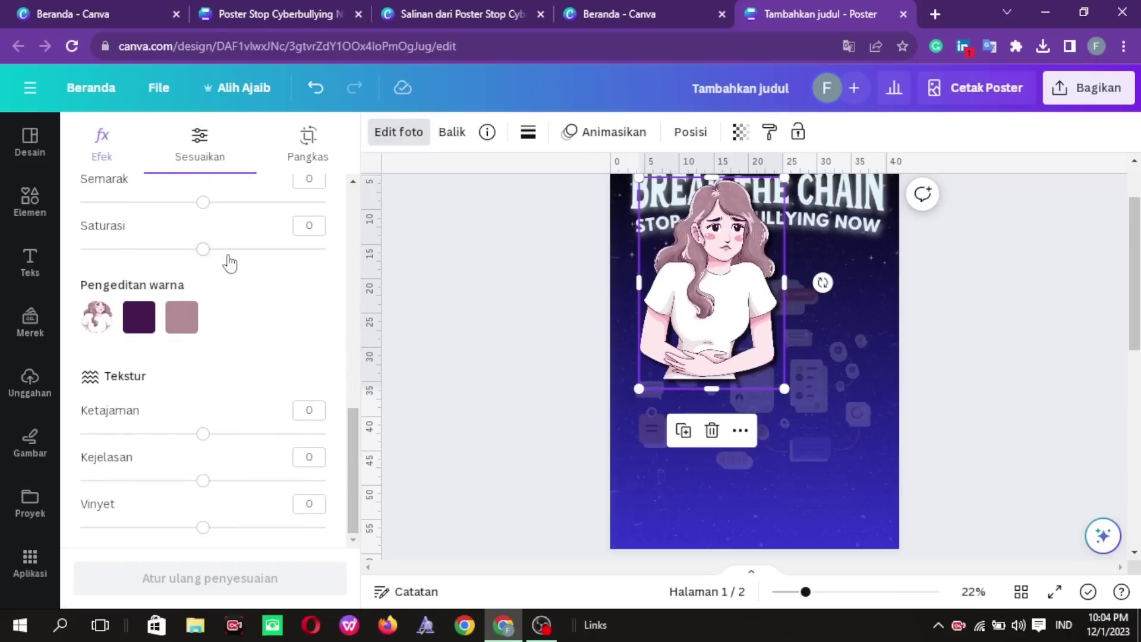
{"action": "left_click_drag", "start_coordinate": [203, 250], "coordinate": [255, 257]}
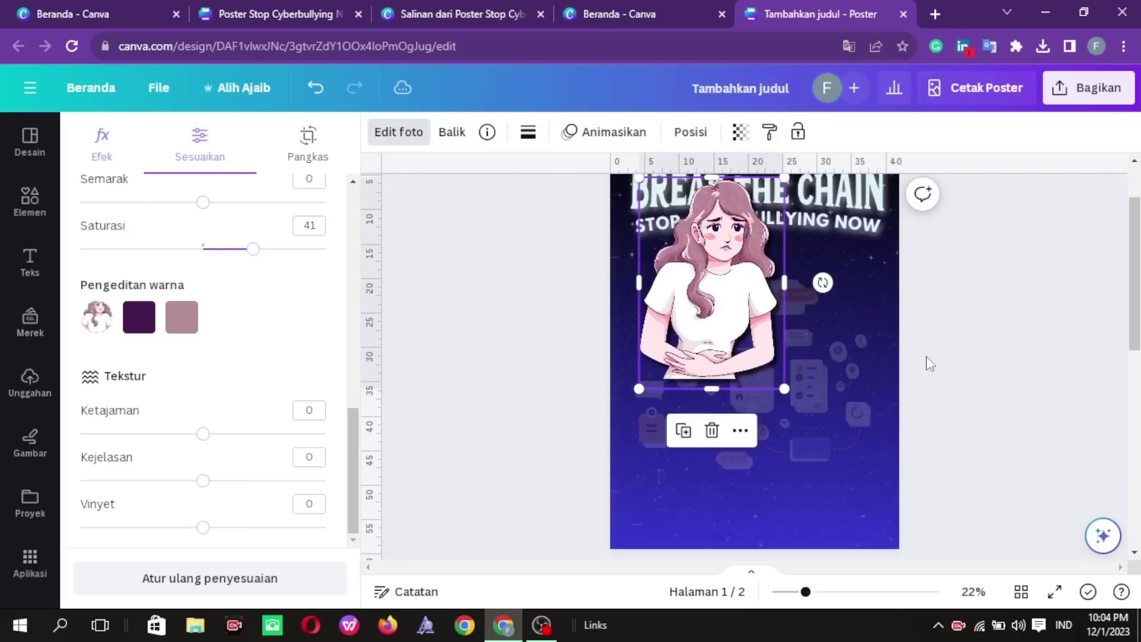
- Close the image adjustments, decline caret browsing, and move the woman illustration to the page centre over the faded network graphic
{"action": "key", "text": "Escape"}
{"action": "key", "text": "F7"}
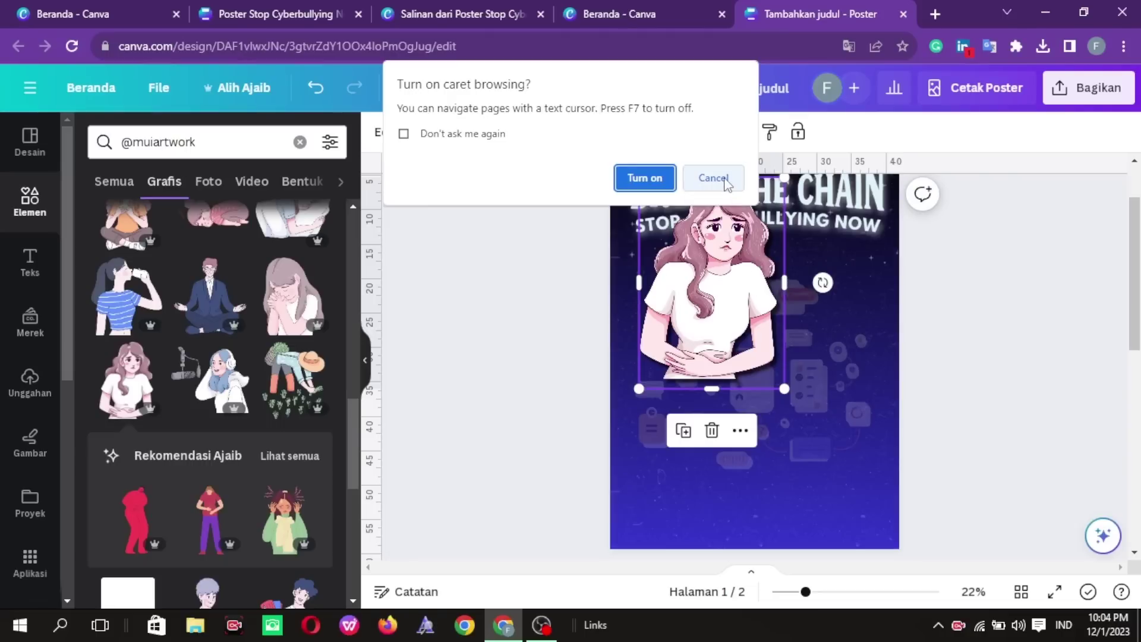
{"action": "left_click", "coordinate": [726, 182]}
{"action": "left_click_drag", "start_coordinate": [737, 324], "coordinate": [776, 447]}
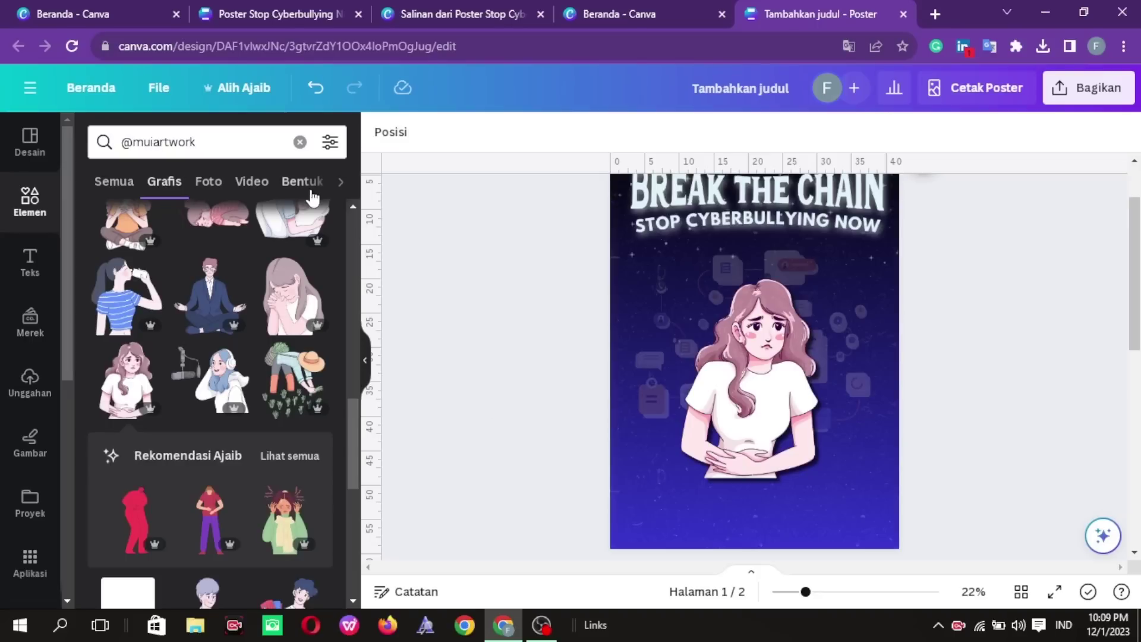
- Replace the element search term with "set:nAFC-QVCk3o" and run the graphics search
{"action": "left_click", "coordinate": [263, 145]}
{"action": "key", "text": "BackSpace"}
{"action": "key", "text": "BackSpace"}
{"action": "key", "text": "BackSpace"}
{"action": "key", "text": "BackSpace"}
{"action": "key", "text": "BackSpace"}
{"action": "key", "text": "BackSpace"}
{"action": "key", "text": "BackSpace"}
{"action": "key", "text": "BackSpace"}
{"action": "key", "text": "BackSpace"}
{"action": "key", "text": "BackSpace"}
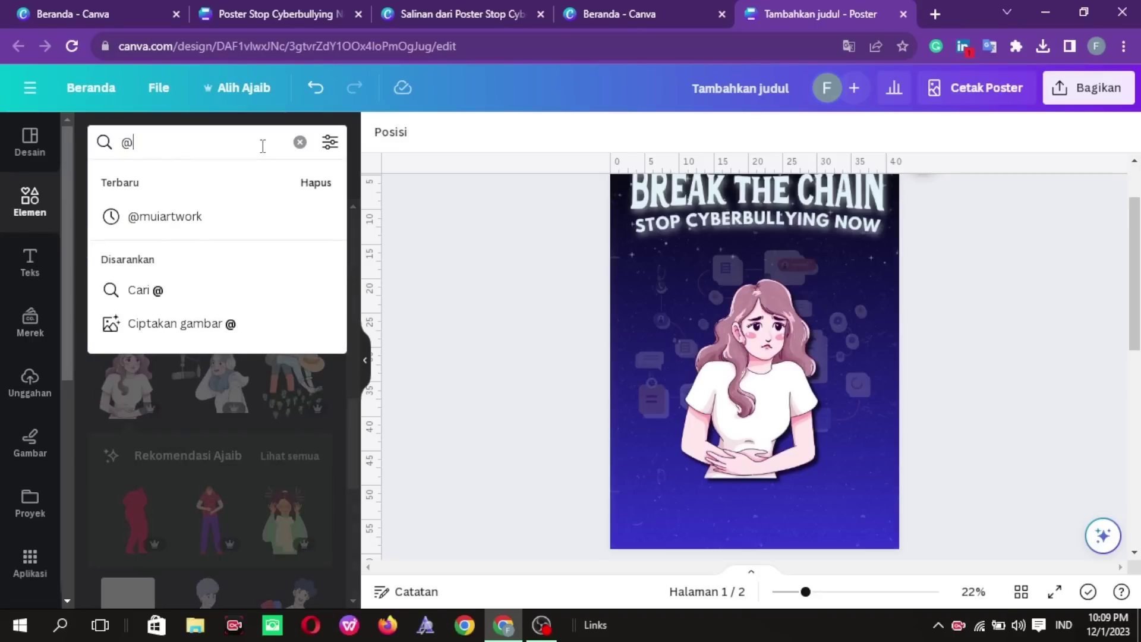
{"action": "key", "text": "BackSpace"}
{"action": "type", "text": "set:nAFC-QVCk3o"}
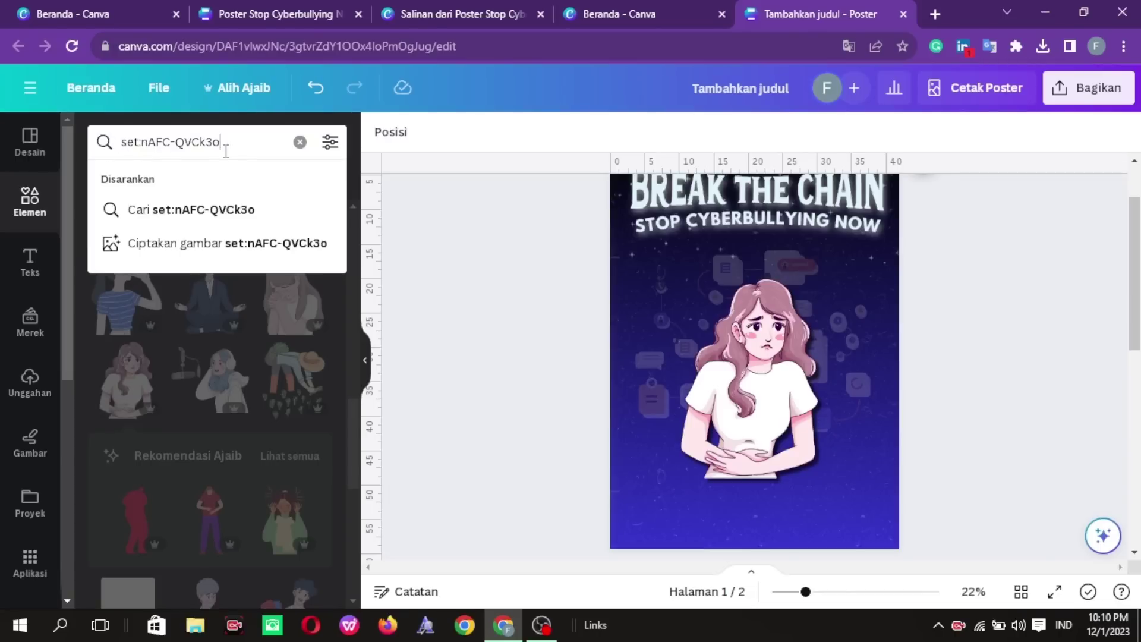
{"action": "key", "text": "Return"}
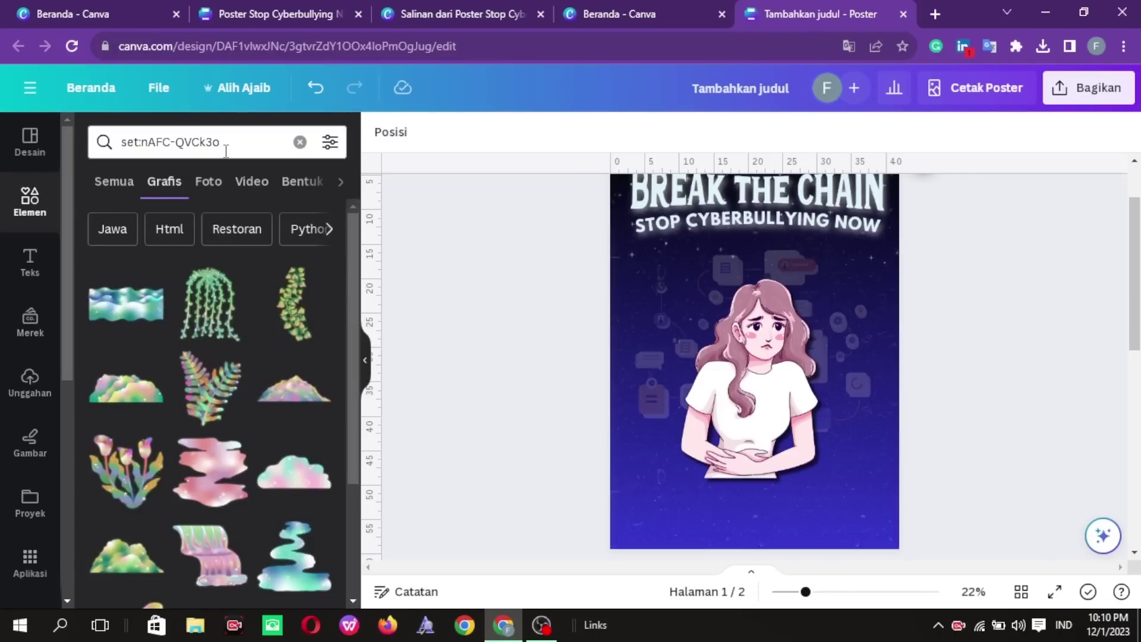
- Add the blue-green layered wave graphic to the poster and apply the Amethyst filter to it
{"action": "left_click_drag", "start_coordinate": [352, 244], "coordinate": [355, 179]}
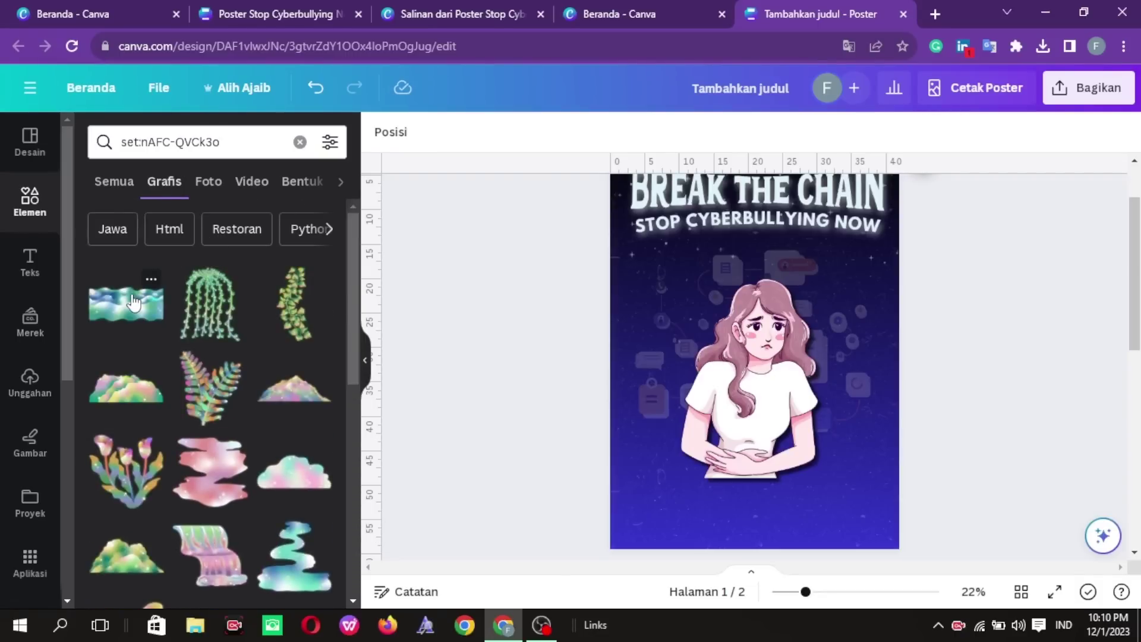
{"action": "left_click", "coordinate": [133, 303]}
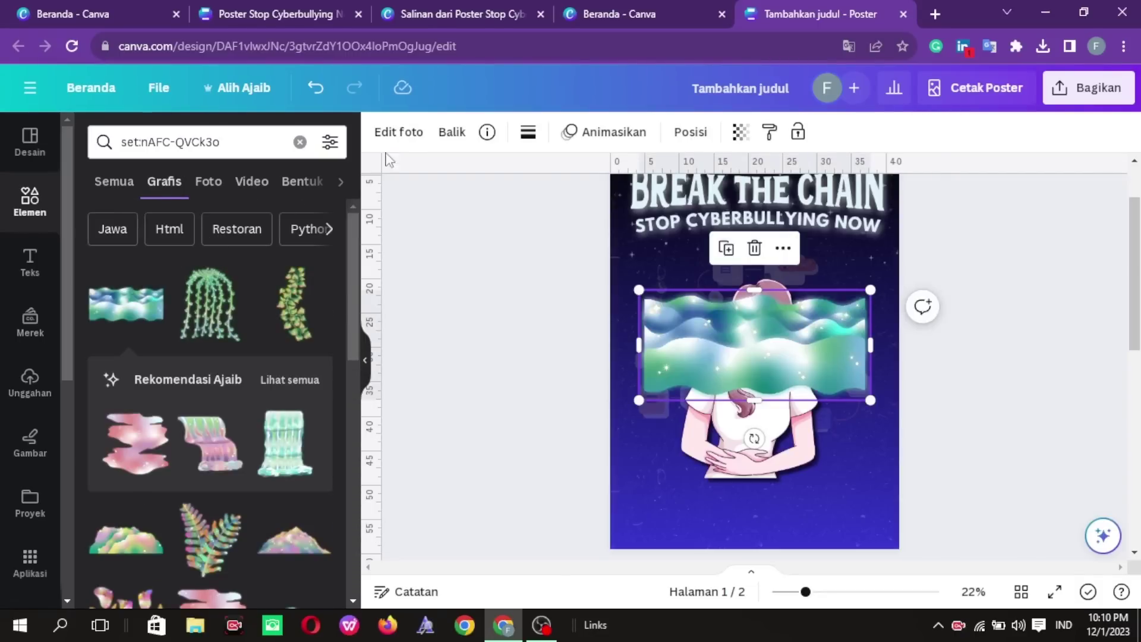
{"action": "left_click", "coordinate": [395, 132]}
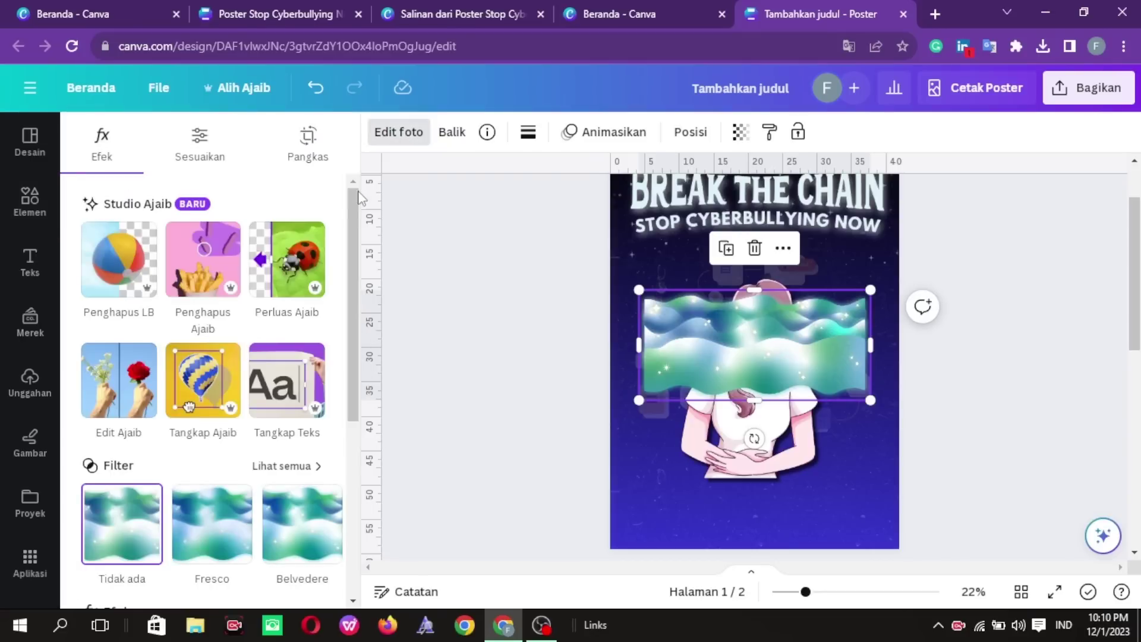
{"action": "left_click_drag", "start_coordinate": [360, 217], "coordinate": [354, 319]}
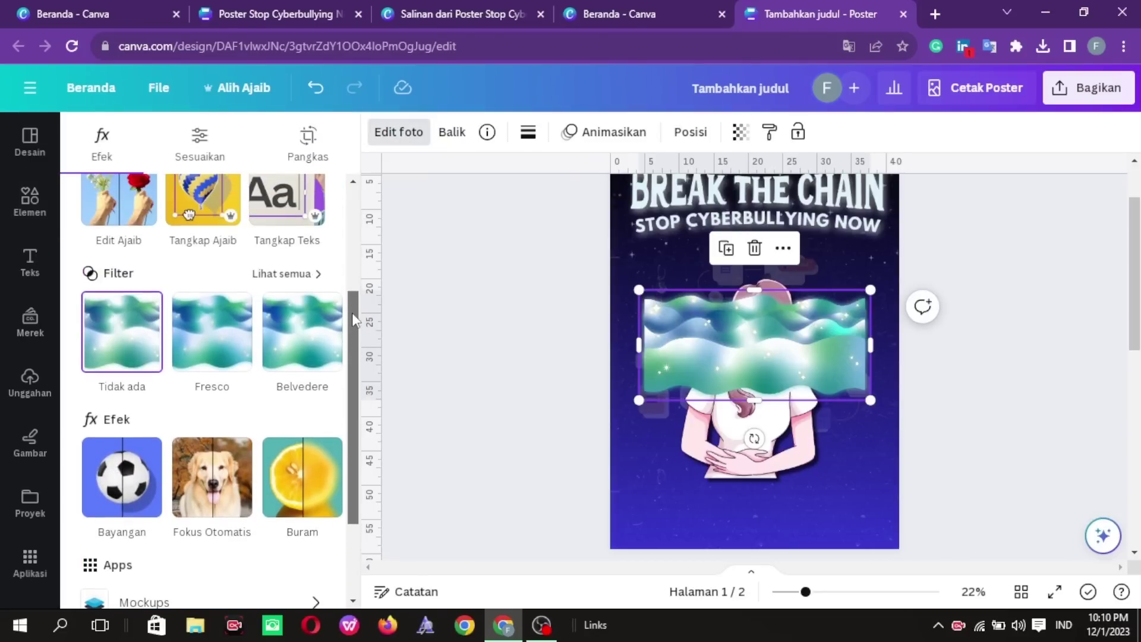
{"action": "left_click", "coordinate": [299, 275]}
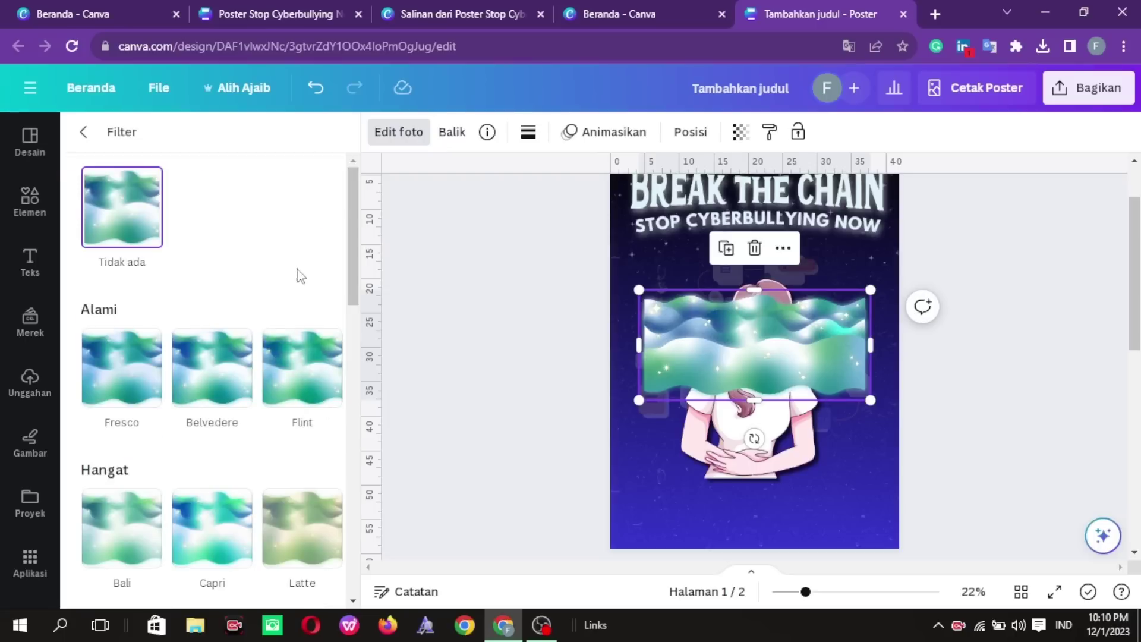
{"action": "left_click_drag", "start_coordinate": [354, 252], "coordinate": [351, 548]}
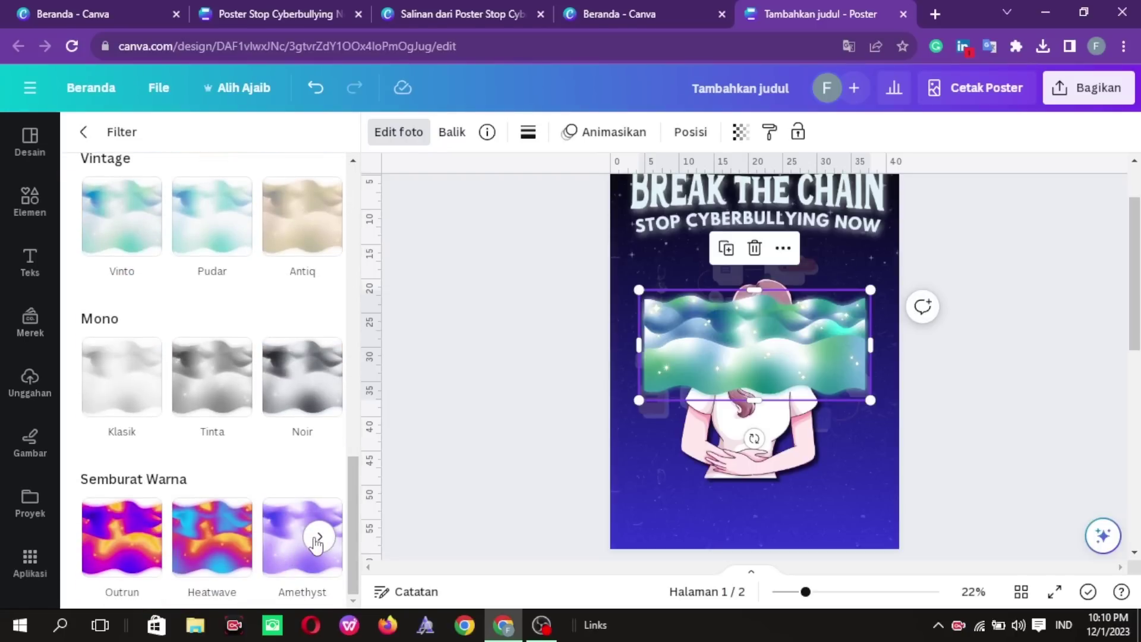
{"action": "left_click", "coordinate": [318, 539]}
{"action": "left_click", "coordinate": [117, 565]}
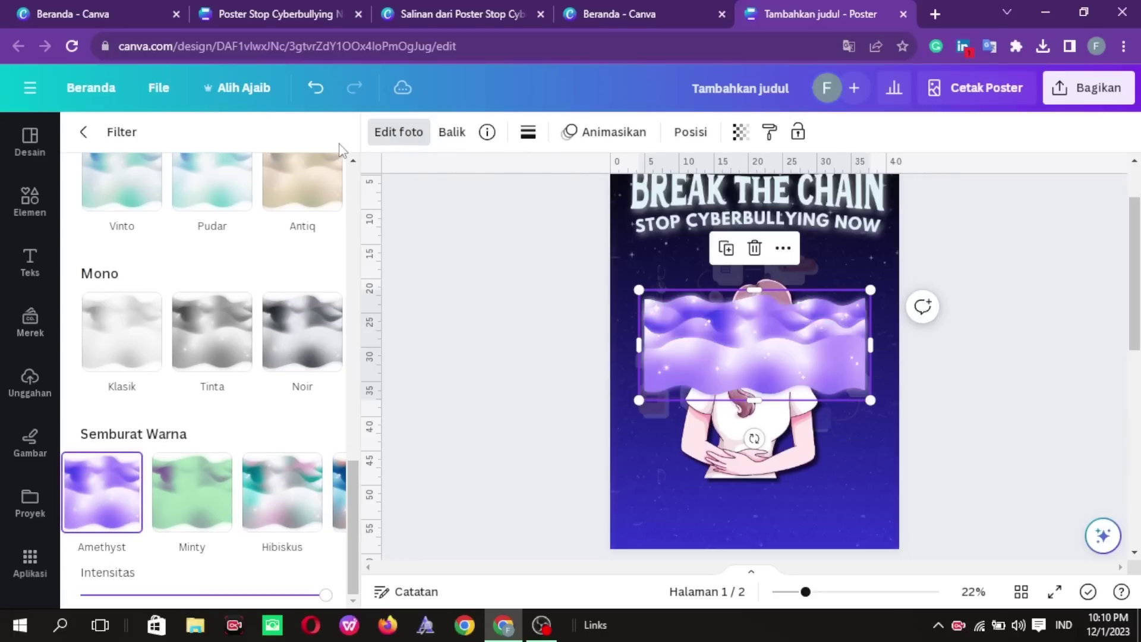
{"action": "left_click", "coordinate": [85, 131]}
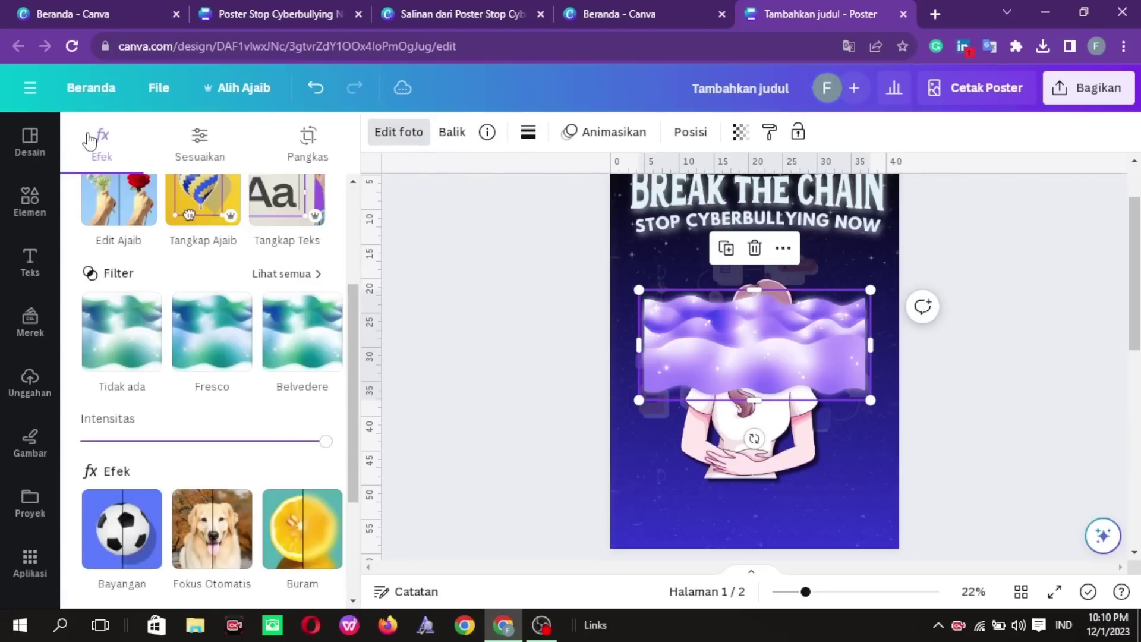
- Set the wave graphic's whites (Putih) to -33 in its image adjustments
{"action": "left_click", "coordinate": [185, 143]}
{"action": "scroll", "coordinate": [350, 272], "scroll_direction": "down", "scroll_amount": 5}
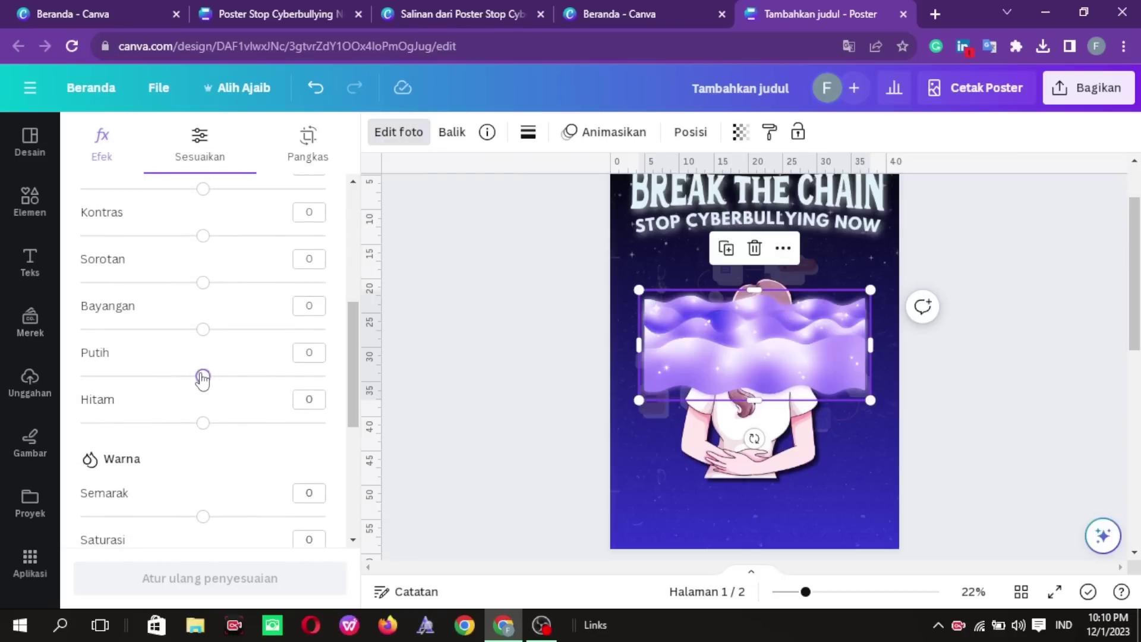
{"action": "left_click_drag", "start_coordinate": [202, 379], "coordinate": [164, 381]}
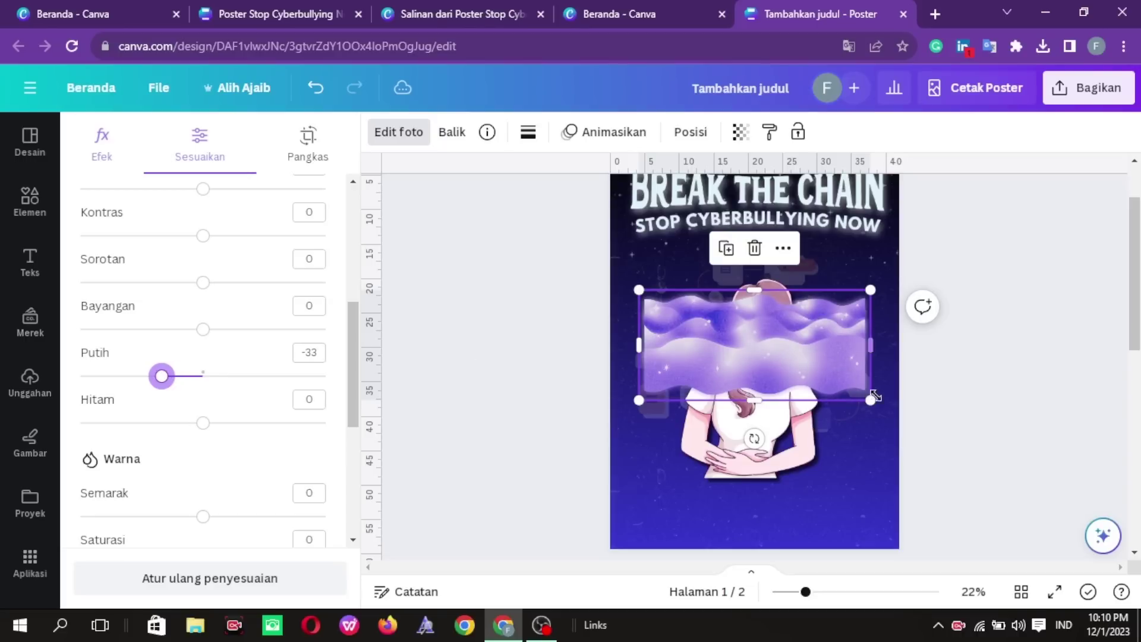
- Enlarge the purple wave graphic and place it along the page's lower edge, spanning the full width and covering the woman's forearms
{"action": "left_click_drag", "start_coordinate": [874, 407], "coordinate": [934, 432]}
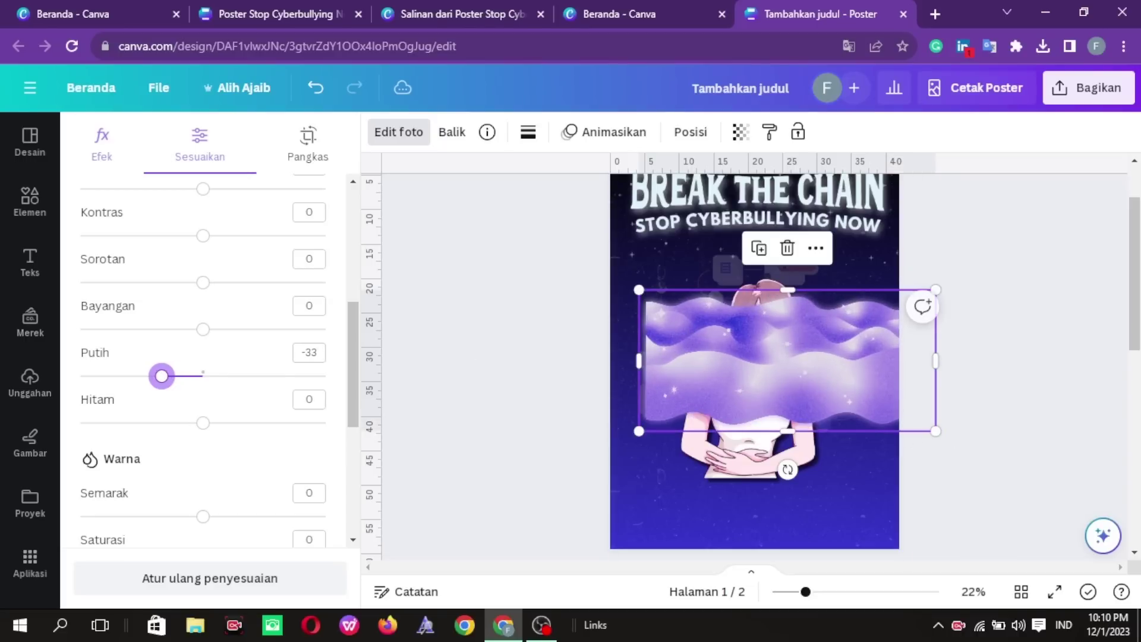
{"action": "scroll", "coordinate": [935, 433], "scroll_direction": "down", "scroll_amount": 3}
{"action": "left_click_drag", "start_coordinate": [850, 292], "coordinate": [796, 441]}
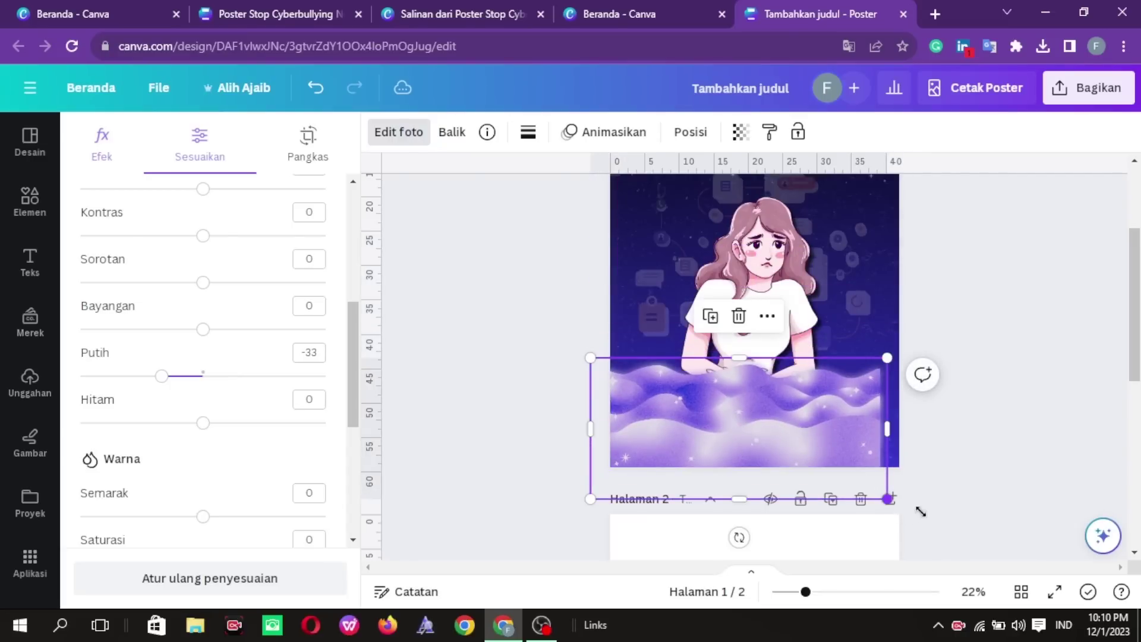
{"action": "left_click_drag", "start_coordinate": [920, 511], "coordinate": [946, 523]}
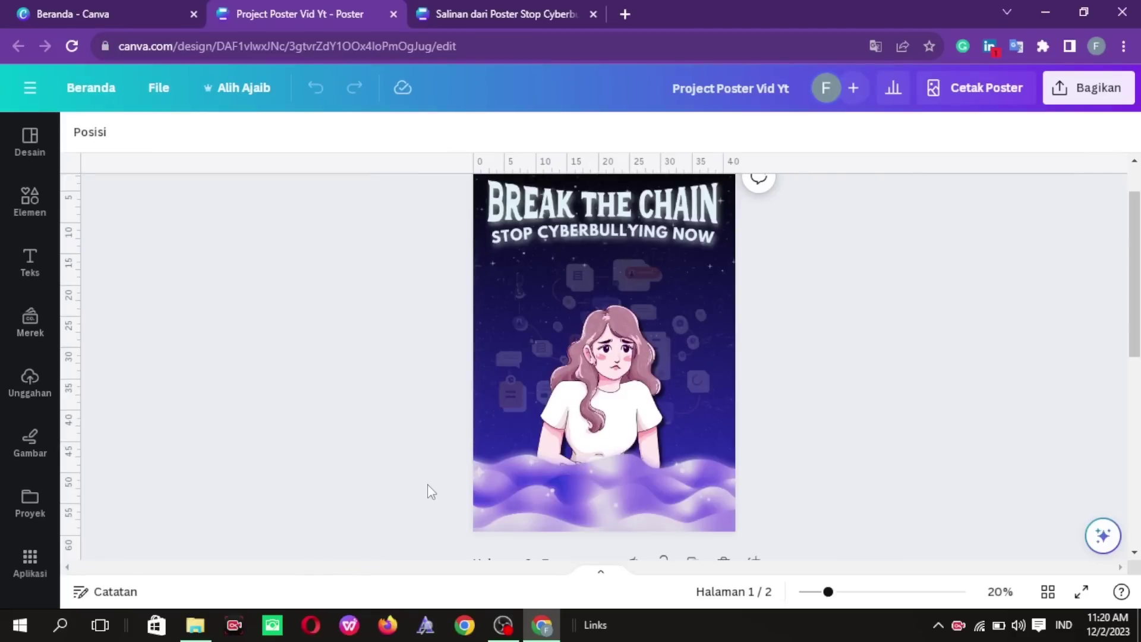
- Upload 2.png, 3.png, 4.png and 5.png from the Mentahan Poster Cyberbullying folder in Downloads
{"action": "left_click", "coordinate": [27, 378]}
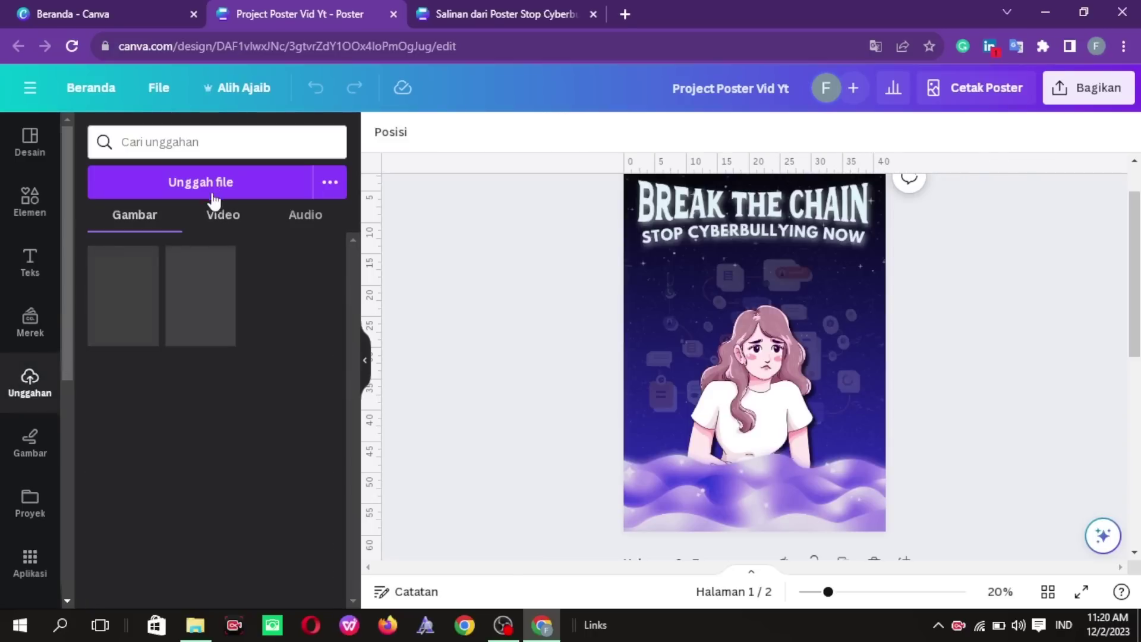
{"action": "left_click", "coordinate": [213, 195]}
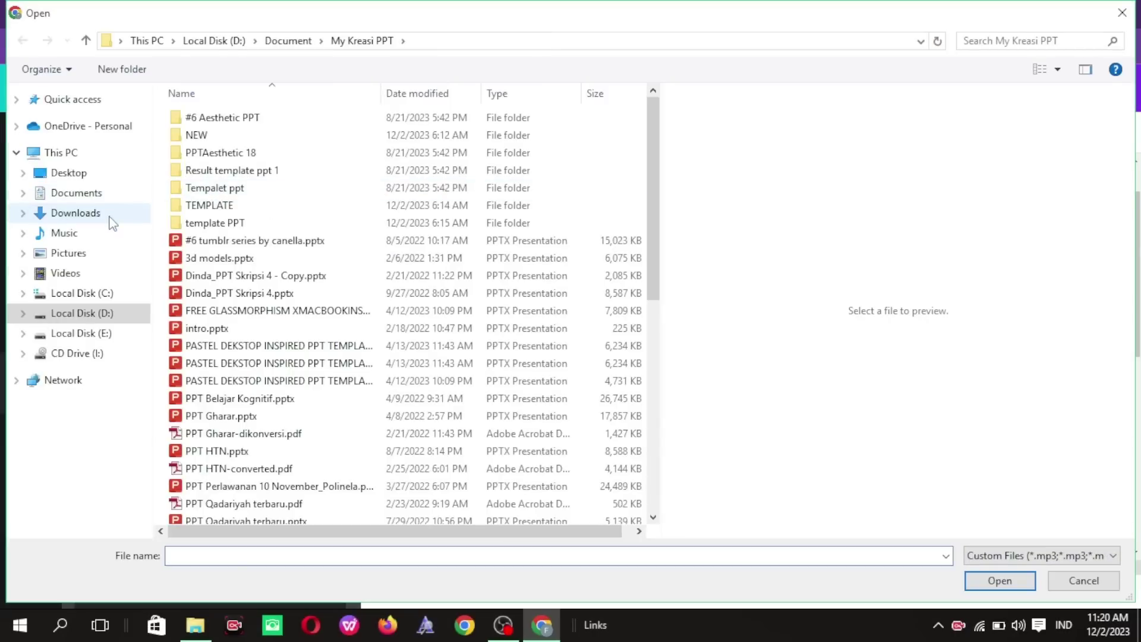
{"action": "left_click", "coordinate": [109, 214]}
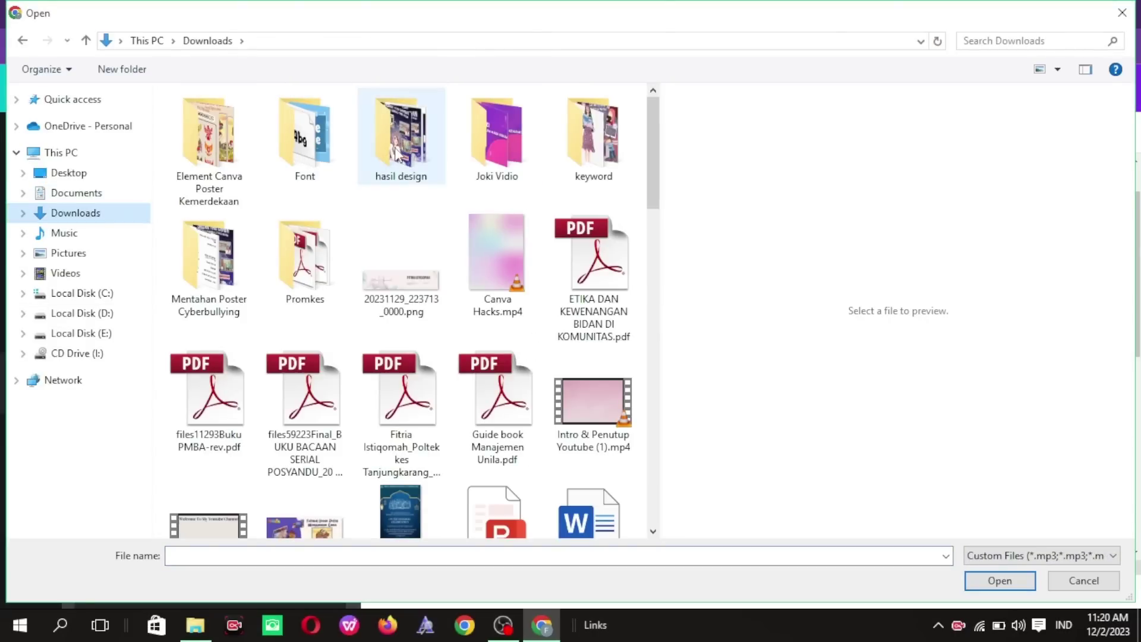
{"action": "double_click", "coordinate": [209, 255]}
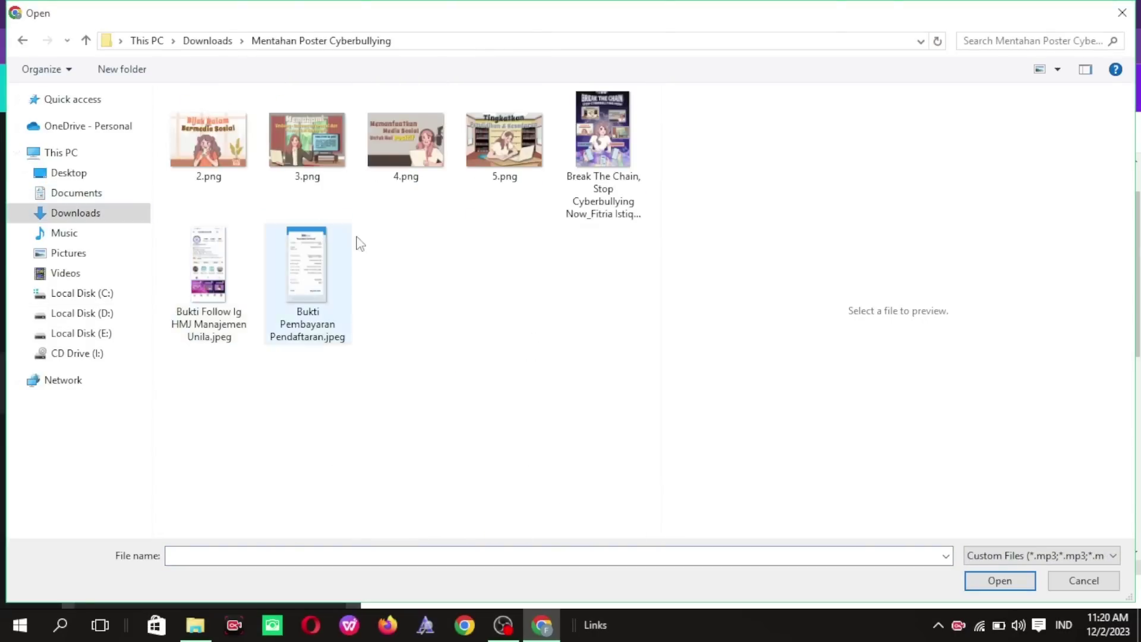
{"action": "left_click_drag", "start_coordinate": [209, 204], "coordinate": [490, 159]}
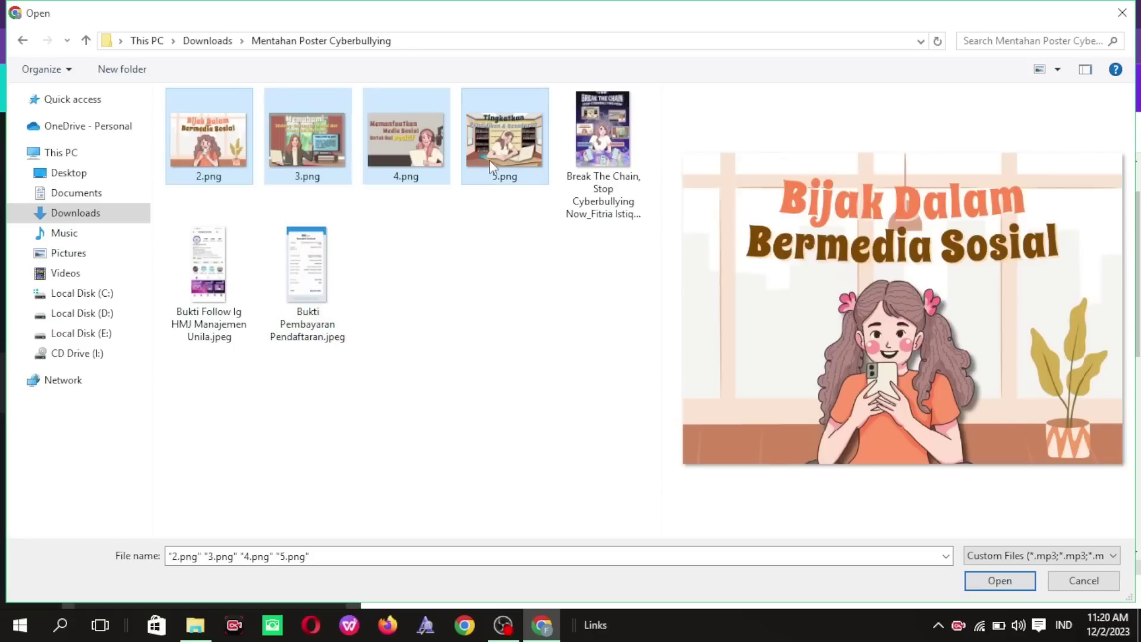
{"action": "left_click", "coordinate": [1011, 581]}
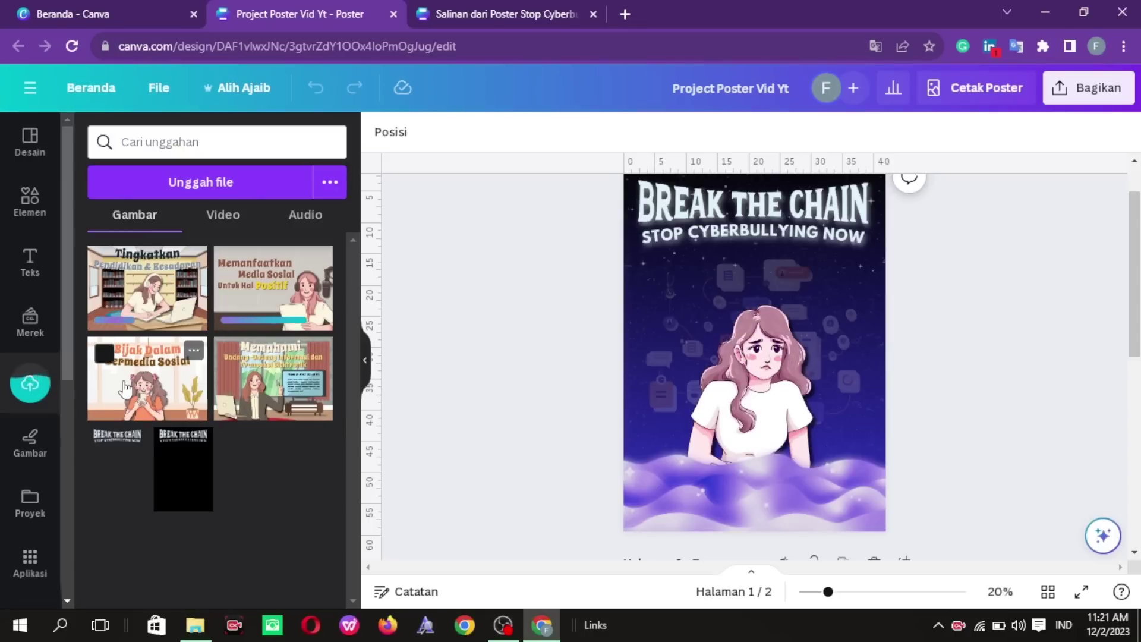
- Add the uploaded "Bijak Dalam Bermedia Sosial" image, shrink it and place it beside the woman near the page's left edge
{"action": "left_click_drag", "start_coordinate": [678, 294], "coordinate": [679, 294]}
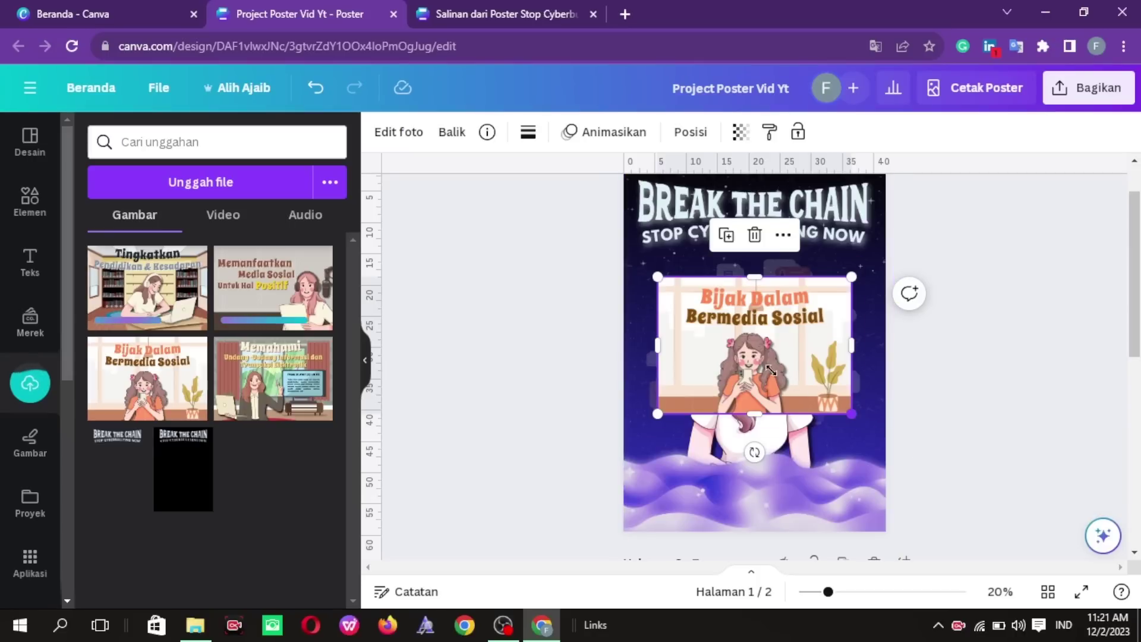
{"action": "left_click_drag", "start_coordinate": [852, 413], "coordinate": [748, 355]}
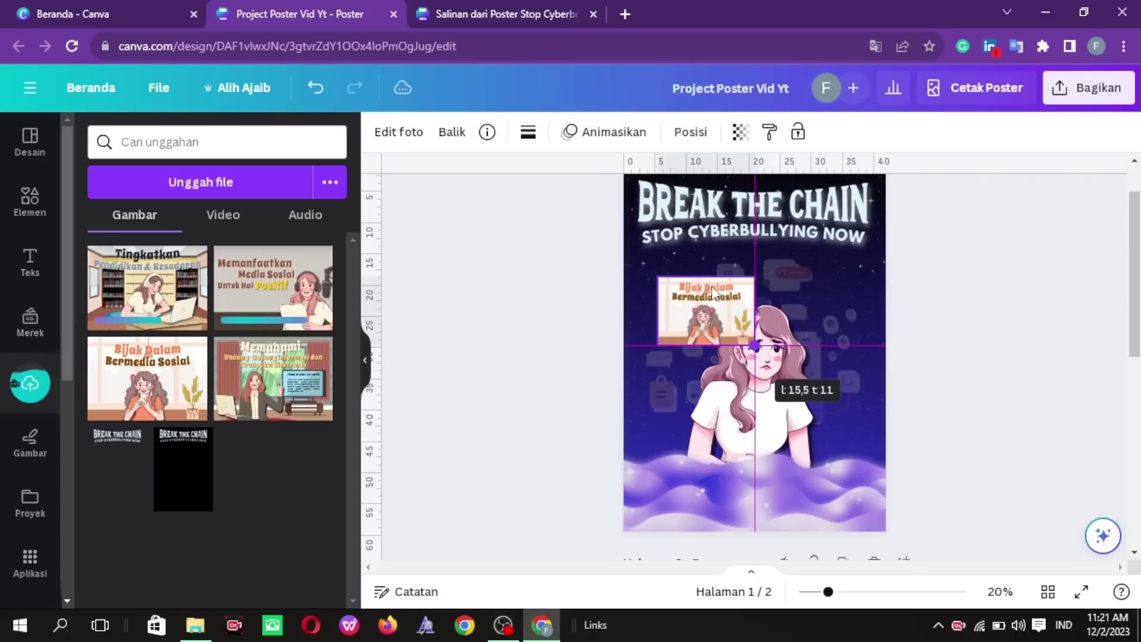
{"action": "left_click_drag", "start_coordinate": [712, 290], "coordinate": [662, 360]}
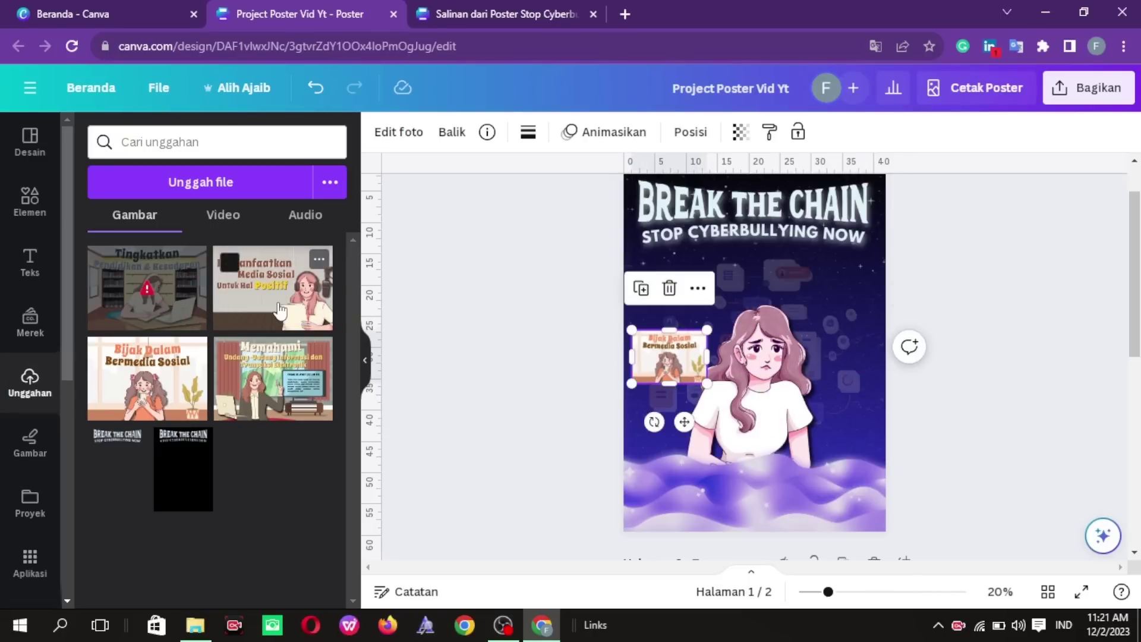
- Add the "Memanfaatkan Media Sosial Untuk Hal Positif" image, shrink it and place it below the subtitle, above the woman's left side
{"action": "left_click", "coordinate": [272, 289]}
{"action": "left_click_drag", "start_coordinate": [851, 412], "coordinate": [741, 336]}
{"action": "left_click_drag", "start_coordinate": [702, 295], "coordinate": [710, 264]}
- Add and shrink the "Memahami" and "Tingkatkan Pendidikan & Kesadaran" images, placing them at the page's upper right and right of the woman
{"action": "left_click", "coordinate": [274, 380]}
{"action": "left_click_drag", "start_coordinate": [841, 412], "coordinate": [819, 283]}
{"action": "left_click", "coordinate": [170, 300]}
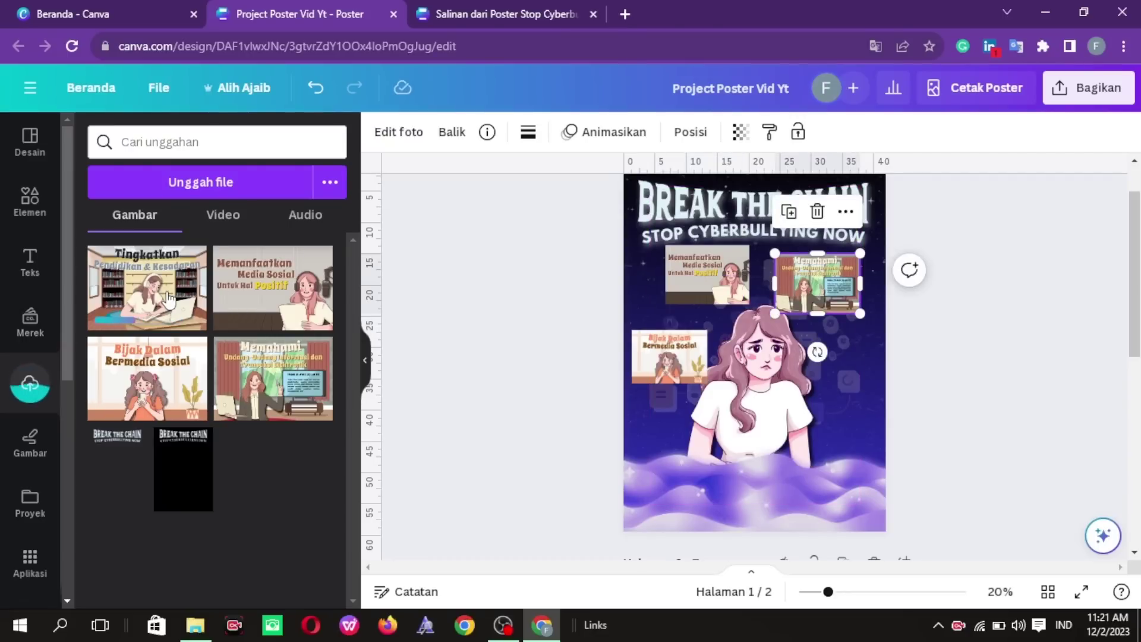
{"action": "left_click", "coordinate": [169, 301]}
{"action": "left_click_drag", "start_coordinate": [865, 409], "coordinate": [839, 371]}
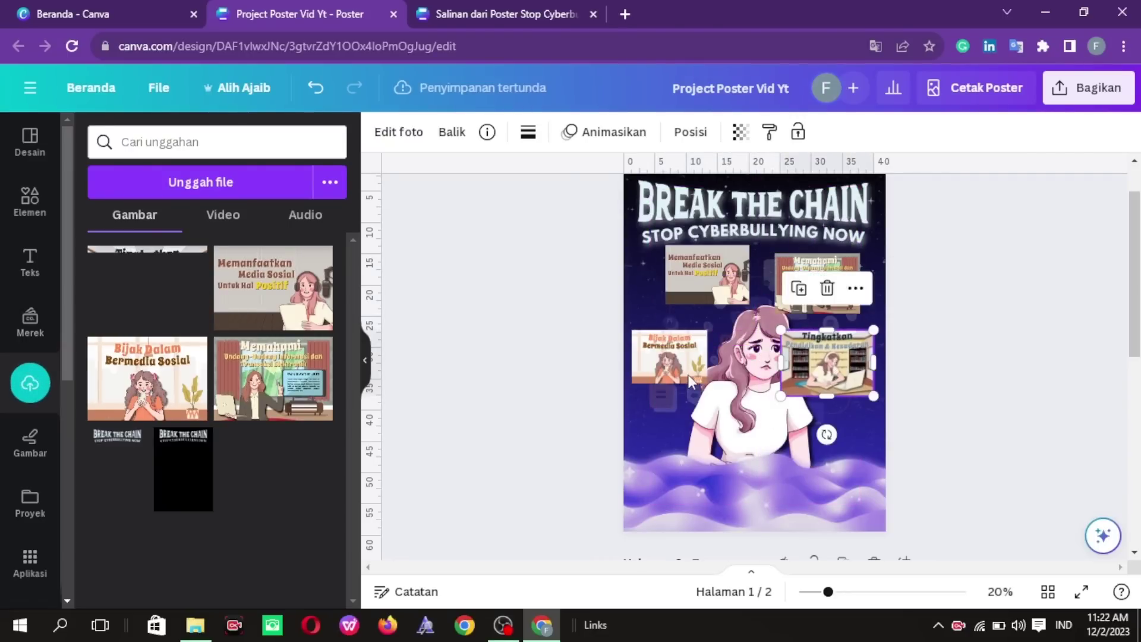
- Move the woman illustration to the top of the layer stack, above the four uploaded images and the waves
{"action": "left_click", "coordinate": [744, 425]}
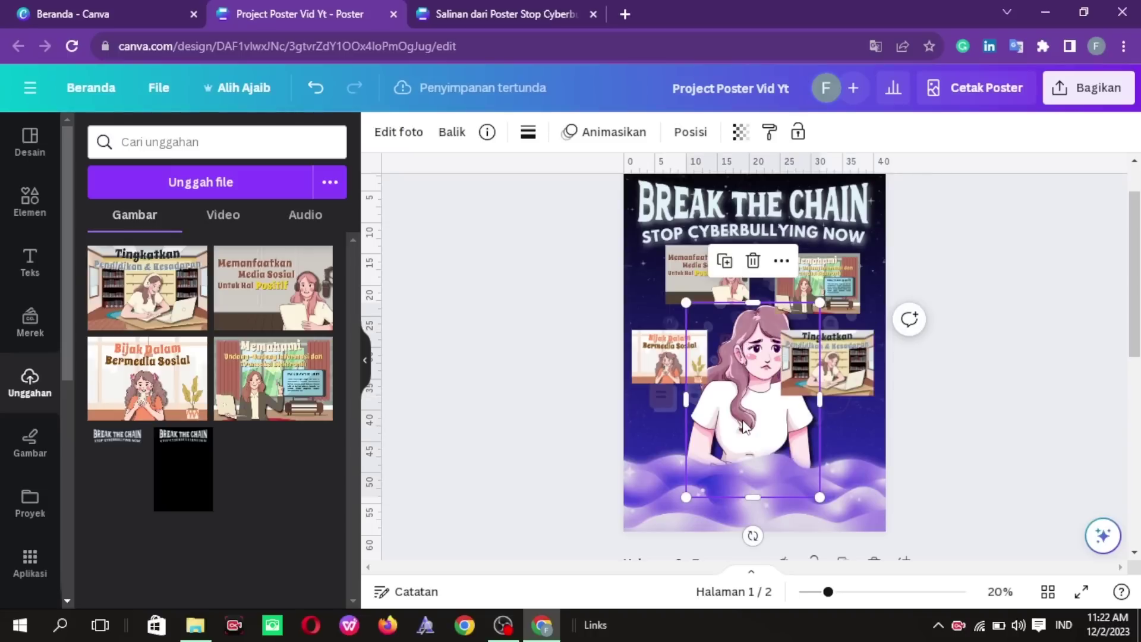
{"action": "left_click", "coordinate": [701, 134]}
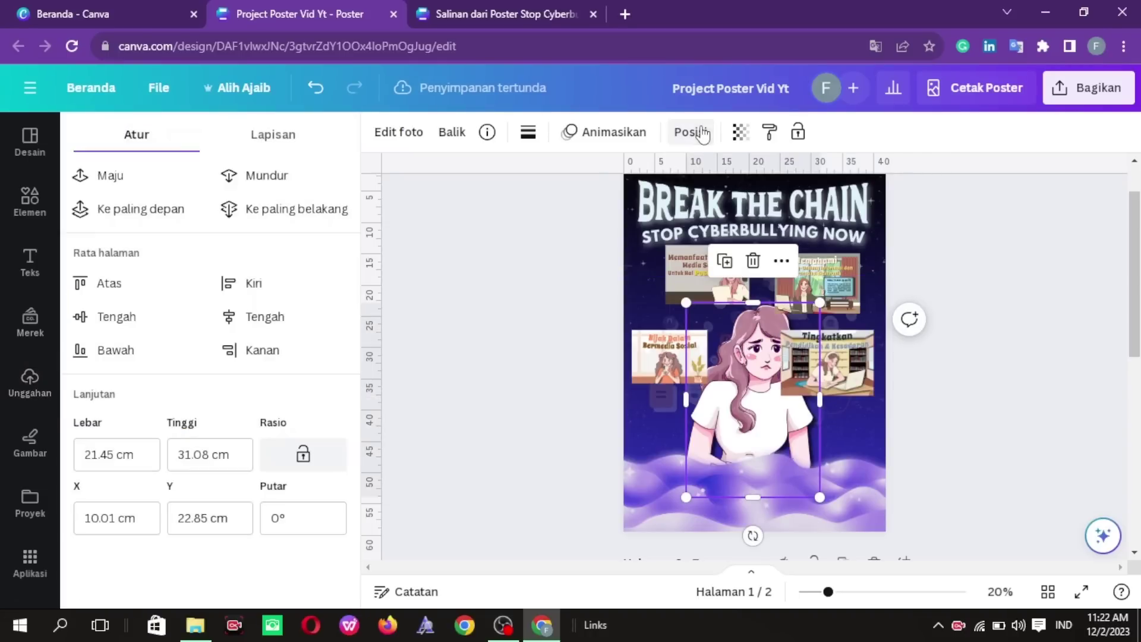
{"action": "left_click", "coordinate": [293, 141]}
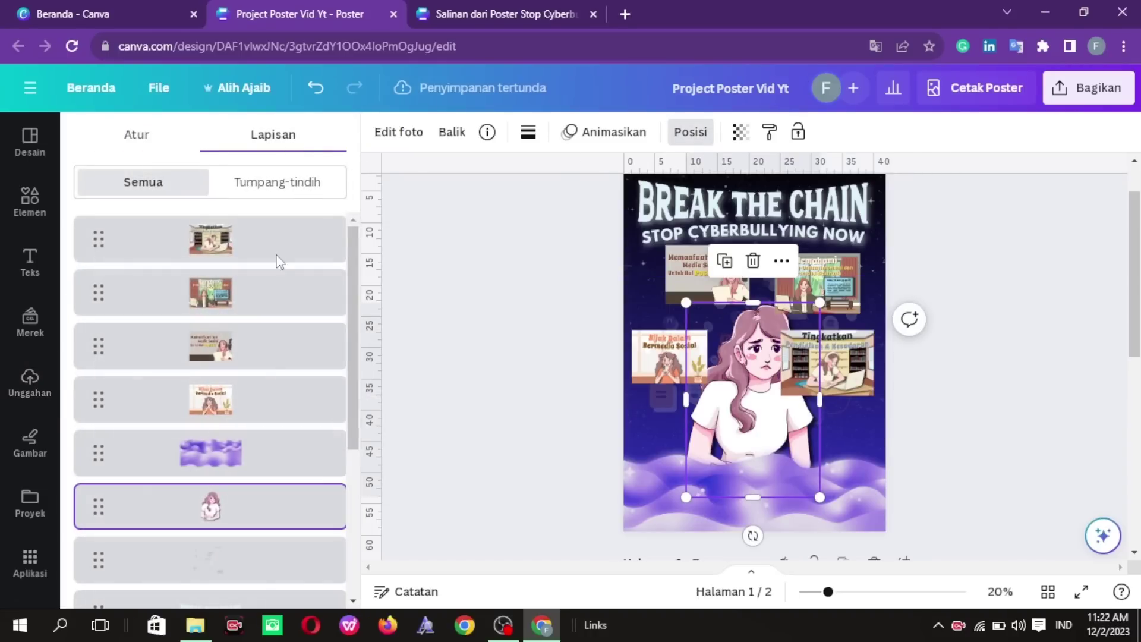
{"action": "left_click_drag", "start_coordinate": [260, 364], "coordinate": [258, 214]}
{"action": "left_click_drag", "start_coordinate": [235, 521], "coordinate": [250, 220]}
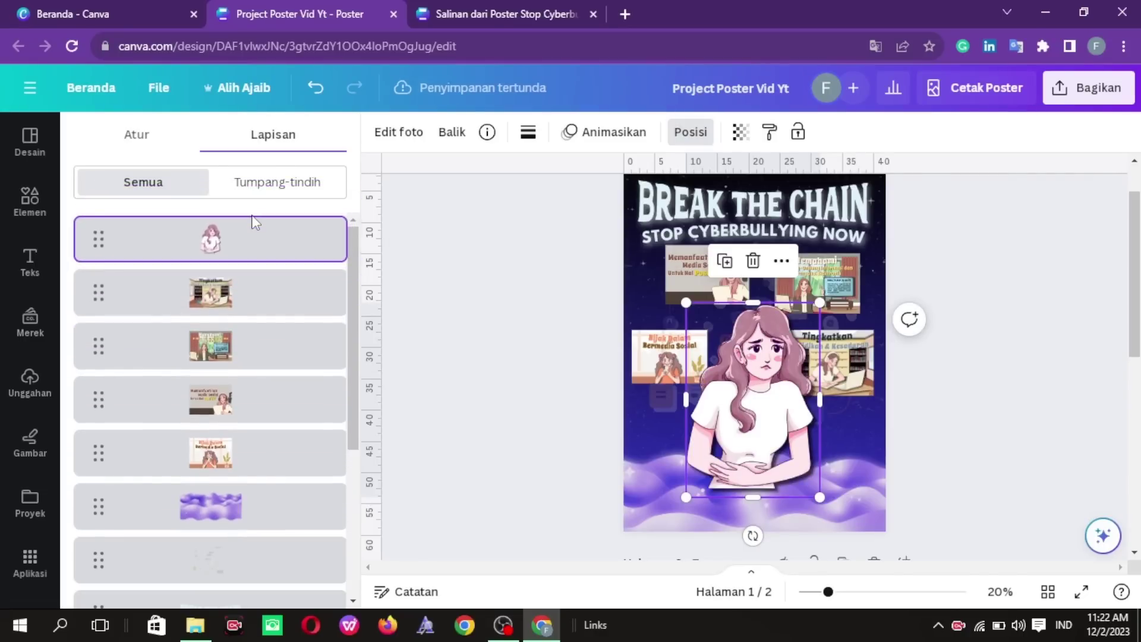
- Apply the Bersinar (glow) shadow effect to the "Bijak Dalam Bermedia Sosial" image
{"action": "left_click", "coordinate": [680, 375]}
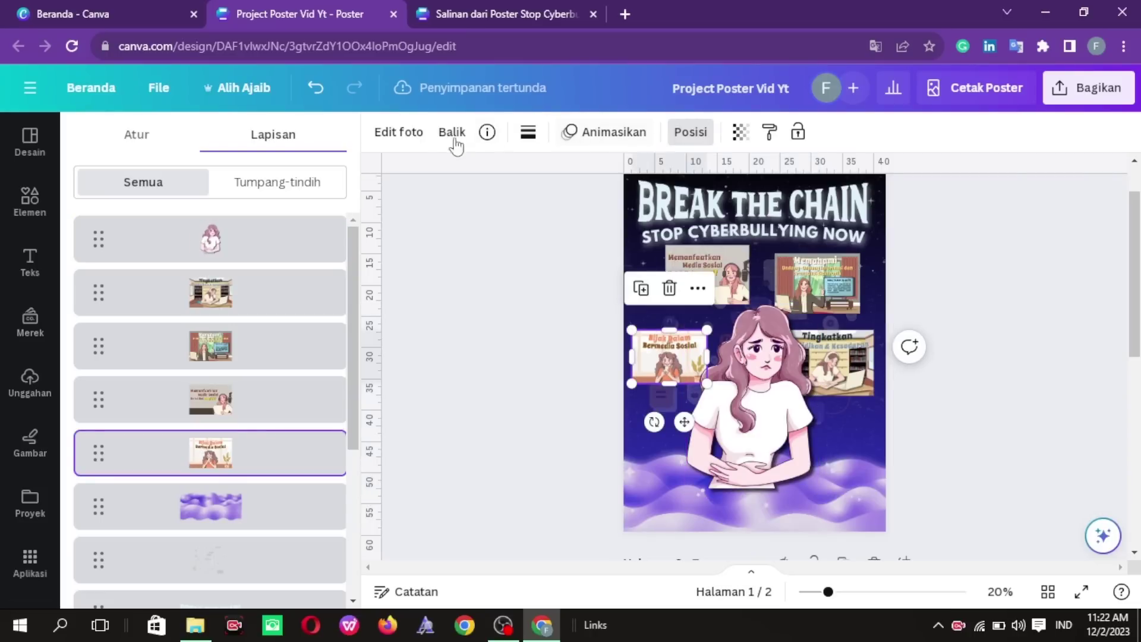
{"action": "left_click", "coordinate": [398, 145]}
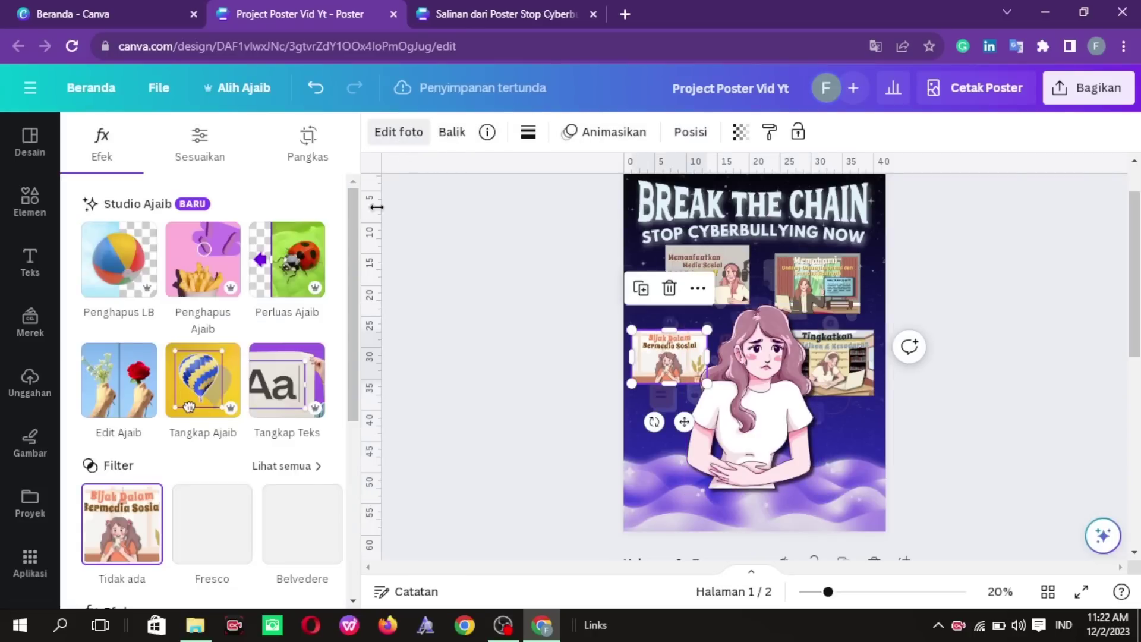
{"action": "scroll", "coordinate": [346, 340], "scroll_direction": "down", "scroll_amount": 2}
{"action": "scroll", "coordinate": [345, 351], "scroll_direction": "down", "scroll_amount": 2}
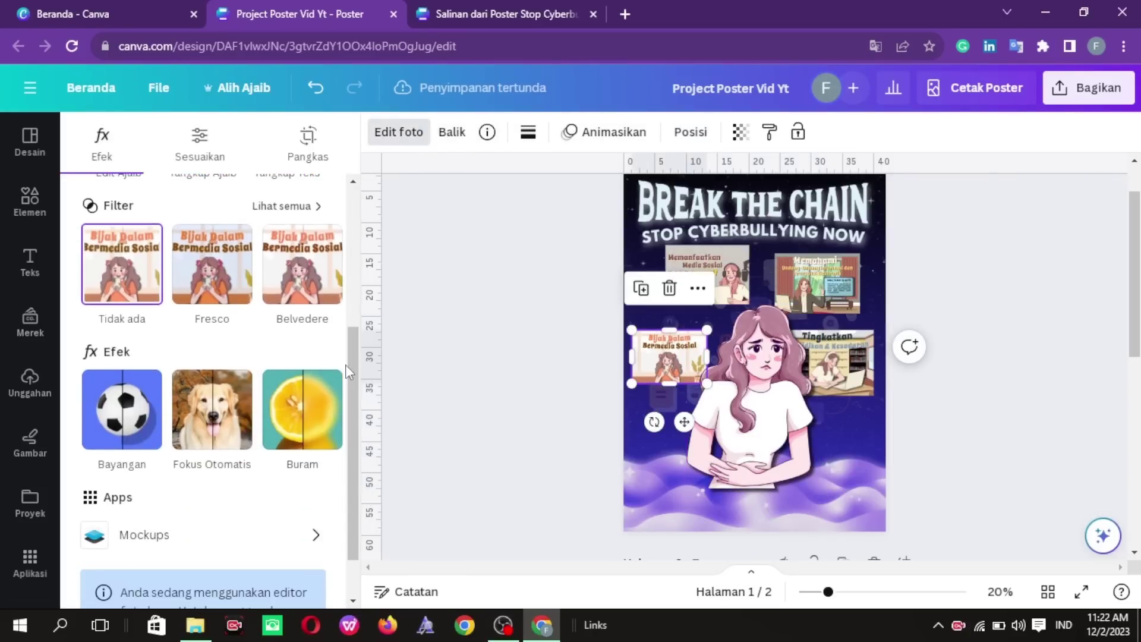
{"action": "left_click", "coordinate": [125, 421]}
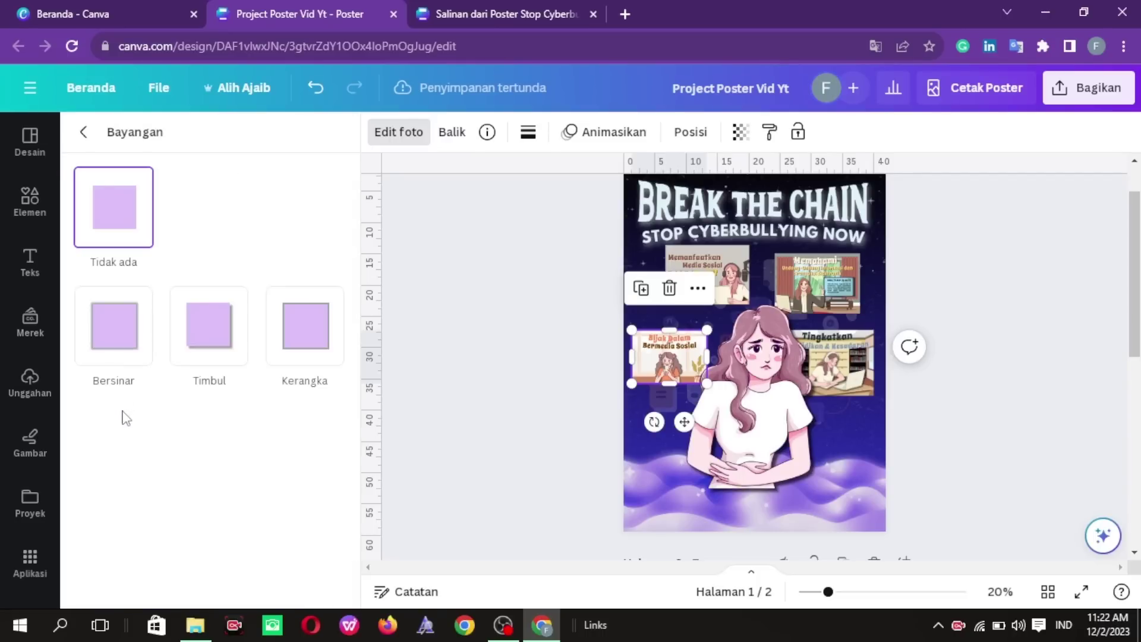
{"action": "left_click", "coordinate": [119, 351]}
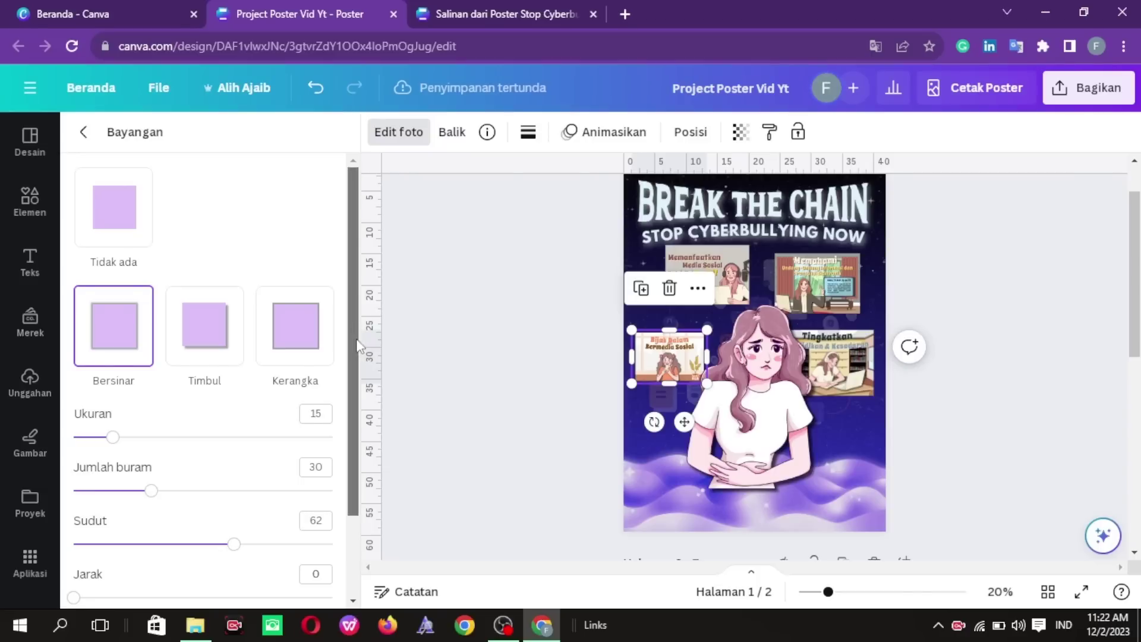
{"action": "scroll", "coordinate": [356, 324], "scroll_direction": "down", "scroll_amount": 2}
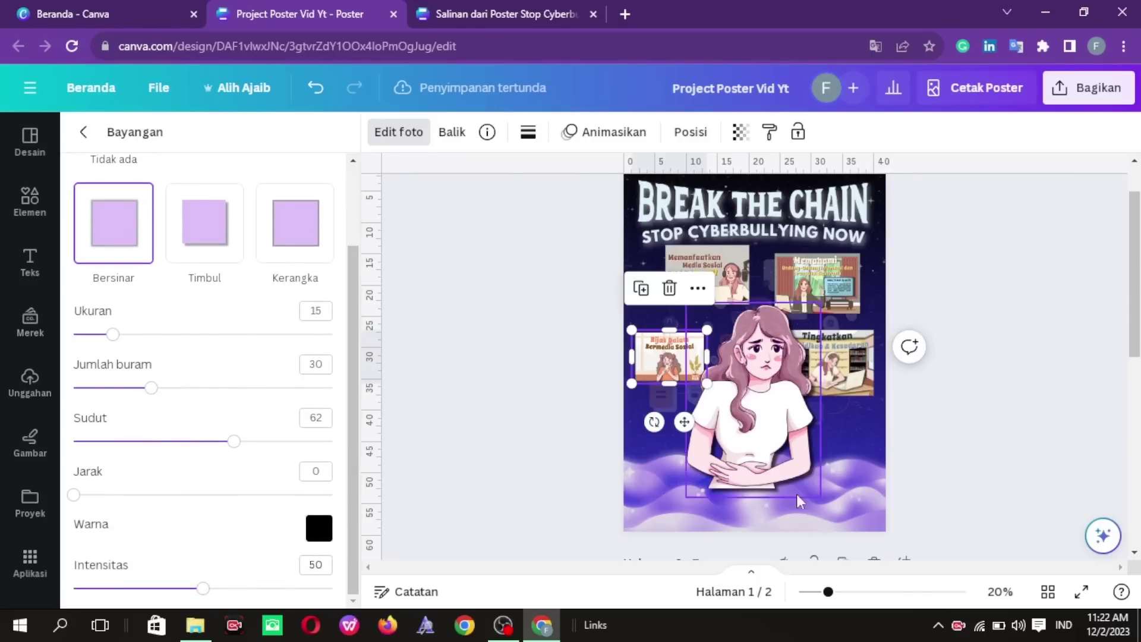
{"action": "left_click", "coordinate": [854, 592]}
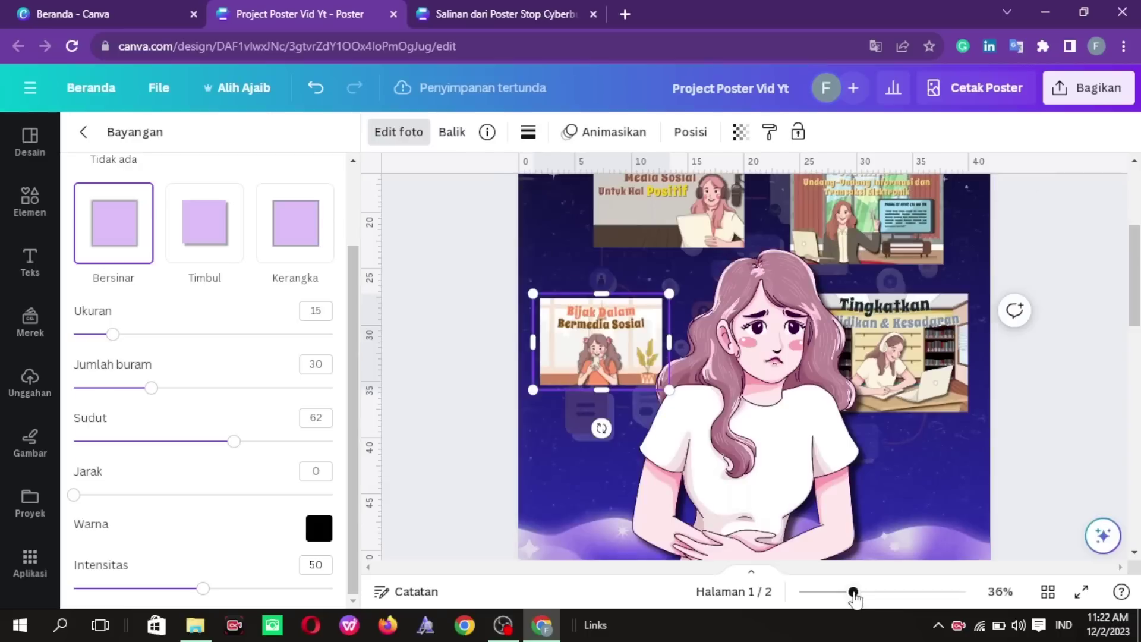
- Change the glow shadow color of the "Bijak Dalam Bermedia Sosial" image to white
{"action": "left_click", "coordinate": [874, 593]}
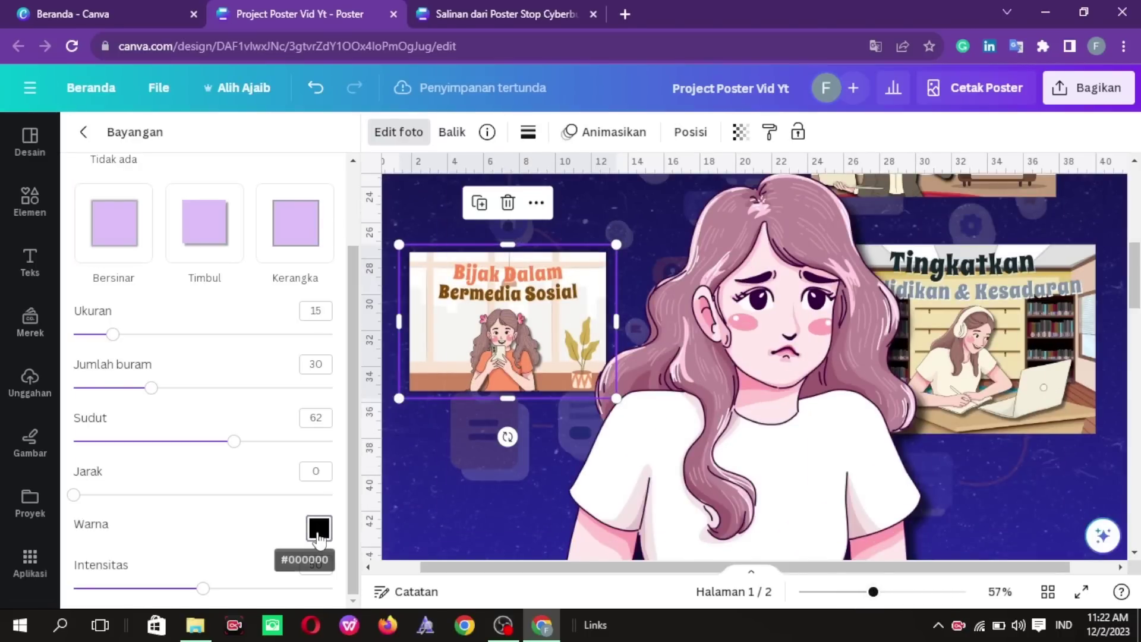
{"action": "left_click", "coordinate": [320, 537]}
{"action": "left_click", "coordinate": [319, 530]}
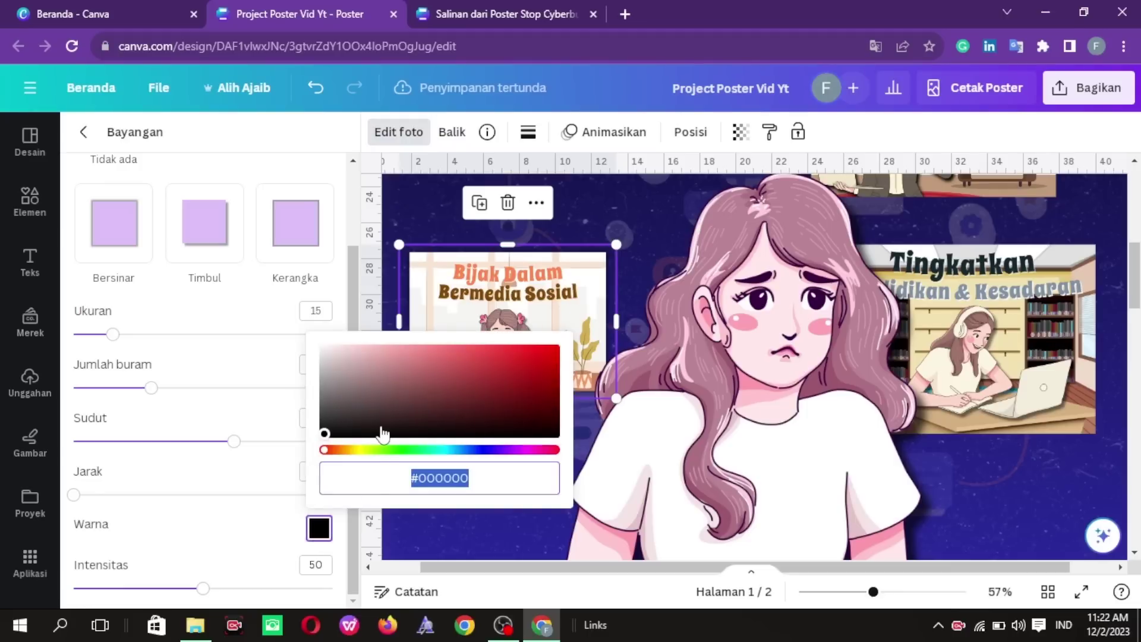
{"action": "left_click_drag", "start_coordinate": [334, 439], "coordinate": [316, 296]}
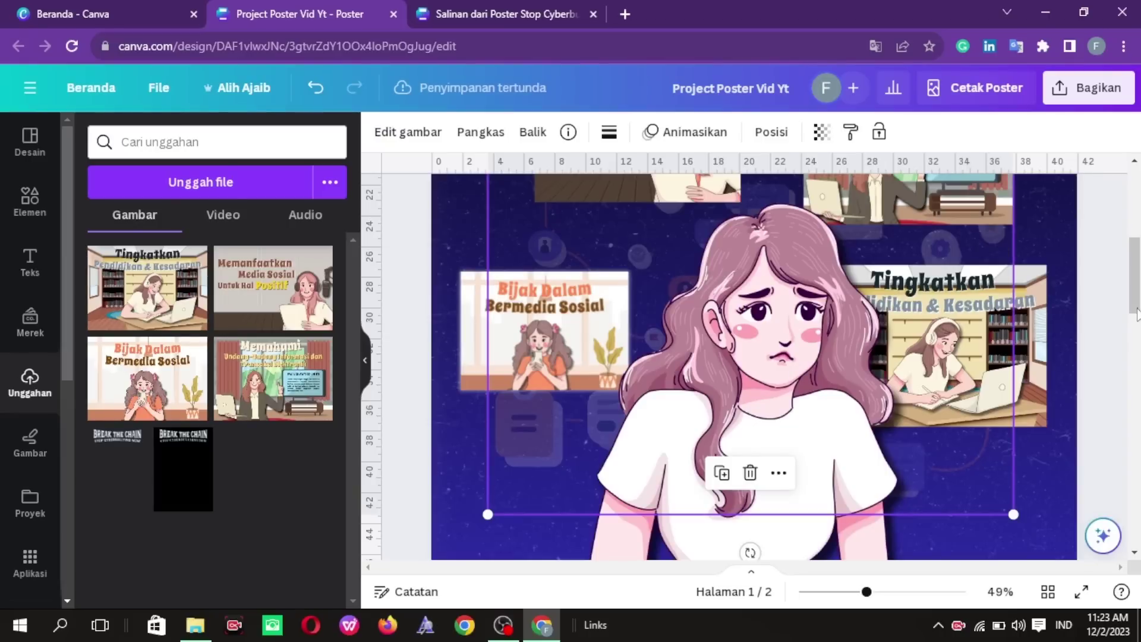
{"action": "left_click_drag", "start_coordinate": [1135, 315], "coordinate": [1136, 261]}
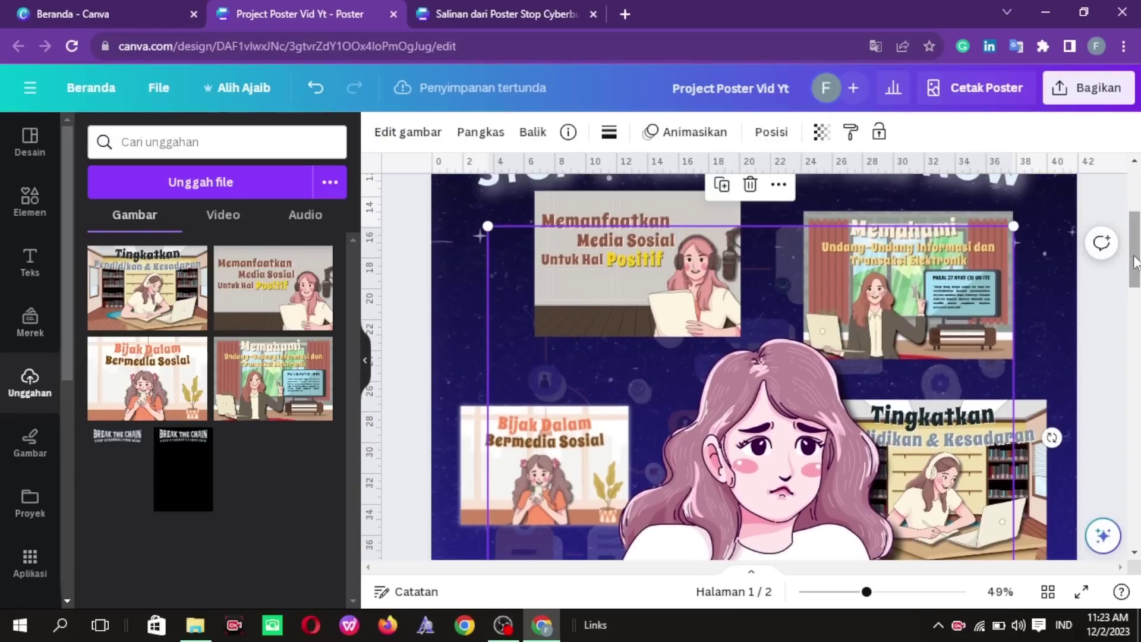
{"action": "left_click", "coordinate": [669, 201]}
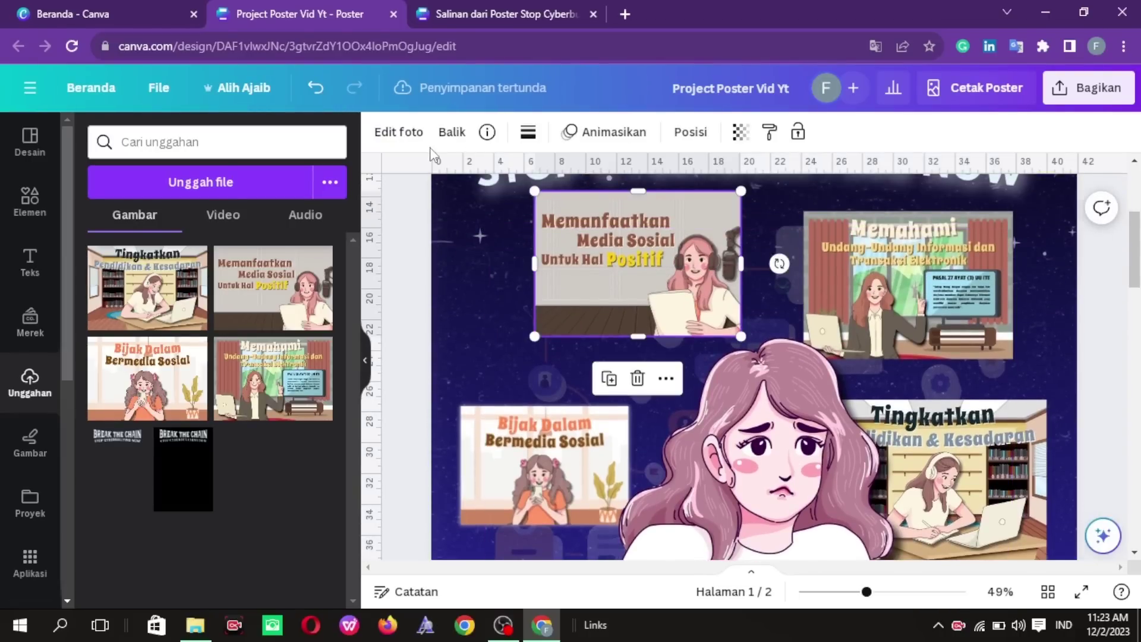
{"action": "left_click", "coordinate": [397, 134]}
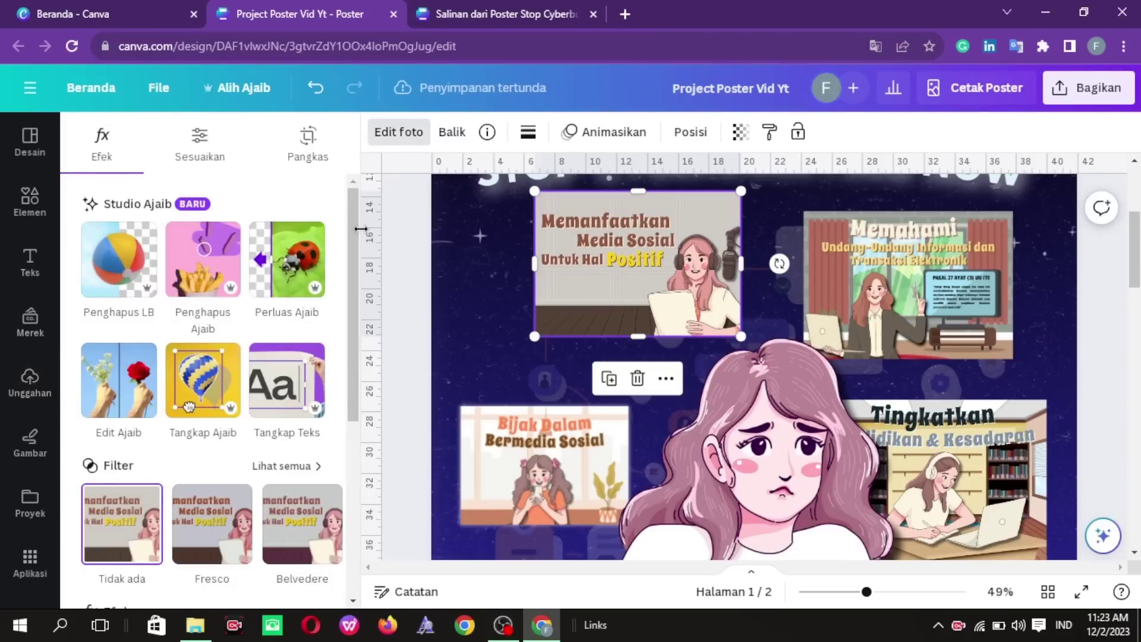
{"action": "left_click_drag", "start_coordinate": [351, 229], "coordinate": [351, 388]}
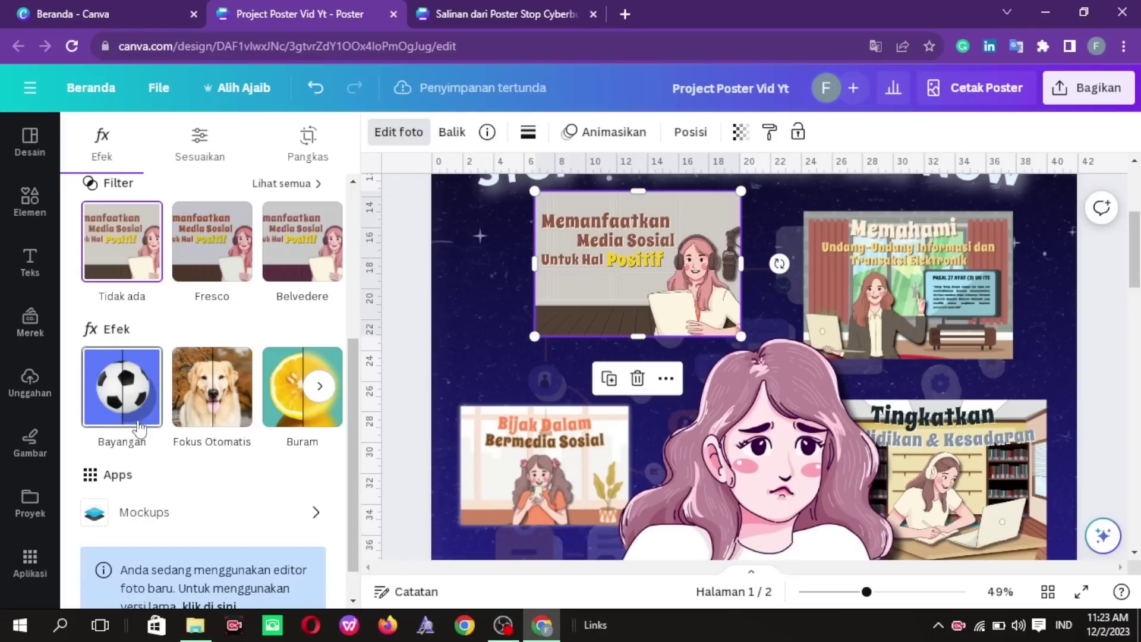
- Copy the style of the "Bijak Dalam Bermedia Sosial" image and apply it to the "Memanfaatkan Media Sosial Untuk Hal Positif" image
{"action": "left_click", "coordinate": [543, 461]}
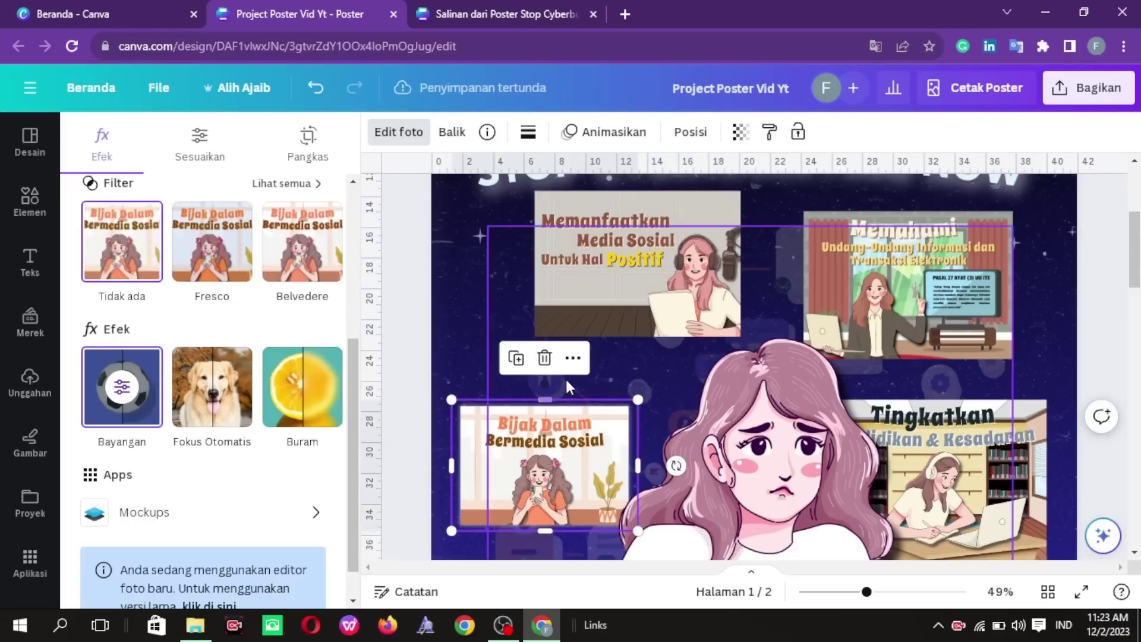
{"action": "left_click", "coordinate": [573, 357]}
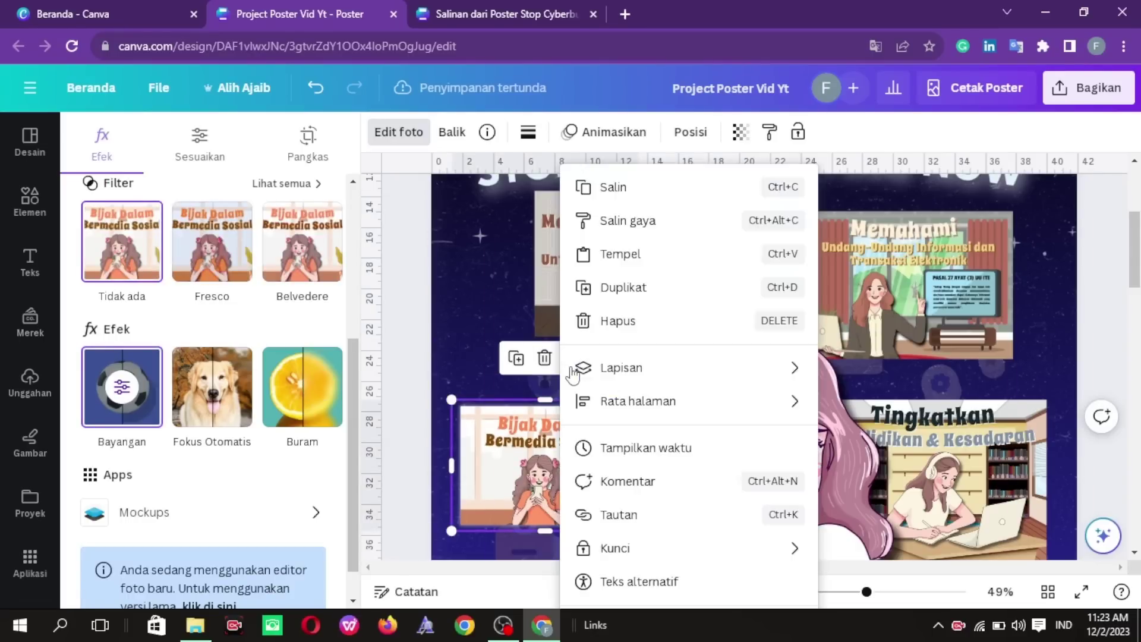
{"action": "left_click", "coordinate": [634, 219]}
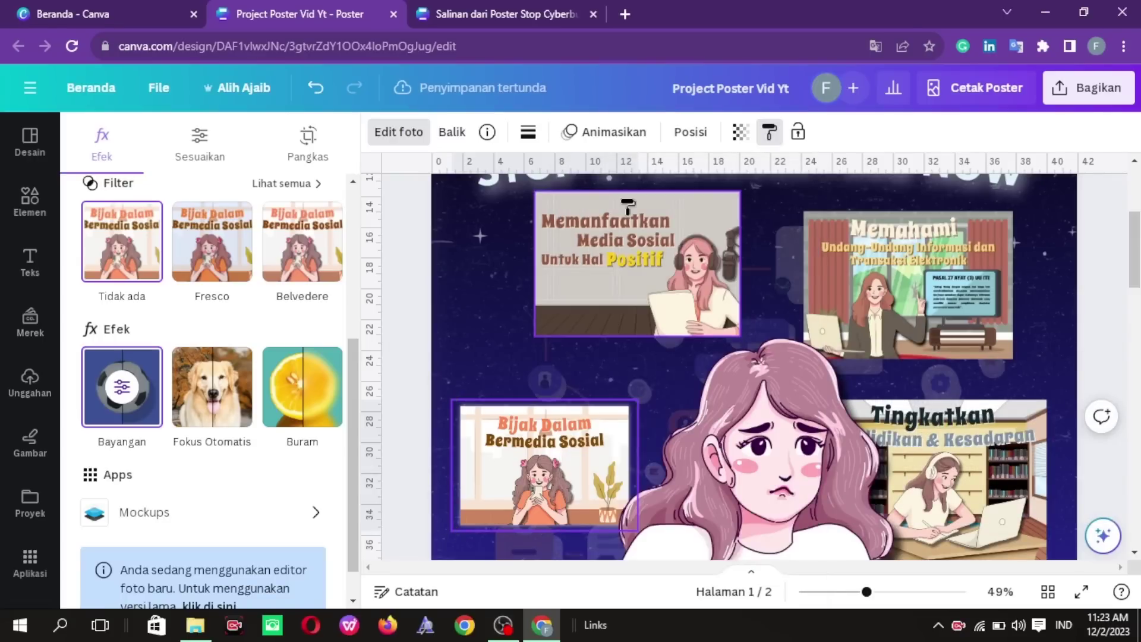
{"action": "left_click", "coordinate": [635, 268]}
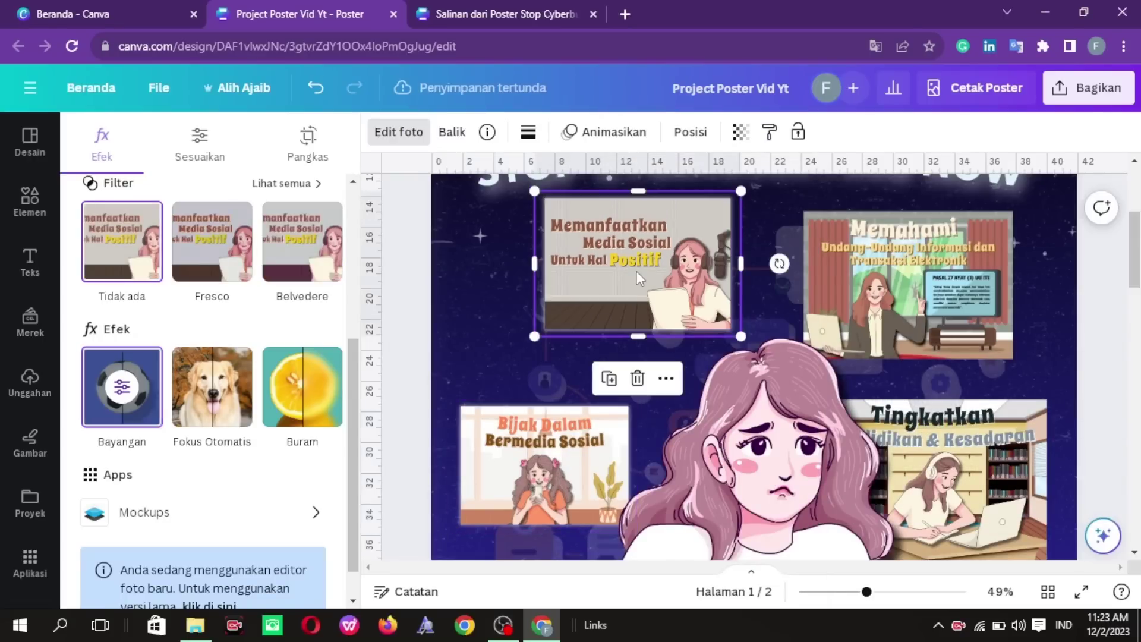
- Copy the glow style from the "Memanfaatkan Media Sosial" image to the "Memahami" image
{"action": "left_click", "coordinate": [886, 296]}
{"action": "right_click", "coordinate": [932, 280]}
{"action": "left_click", "coordinate": [972, 261]}
{"action": "left_click", "coordinate": [701, 228]}
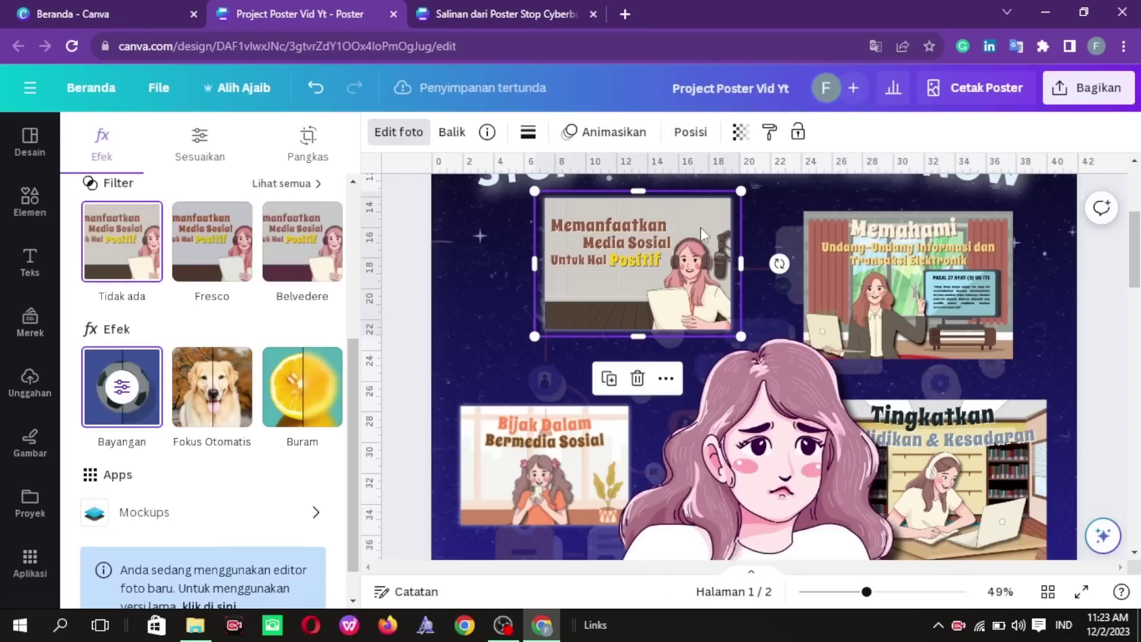
{"action": "right_click", "coordinate": [701, 227]}
{"action": "left_click", "coordinate": [749, 138]}
{"action": "left_click", "coordinate": [905, 290]}
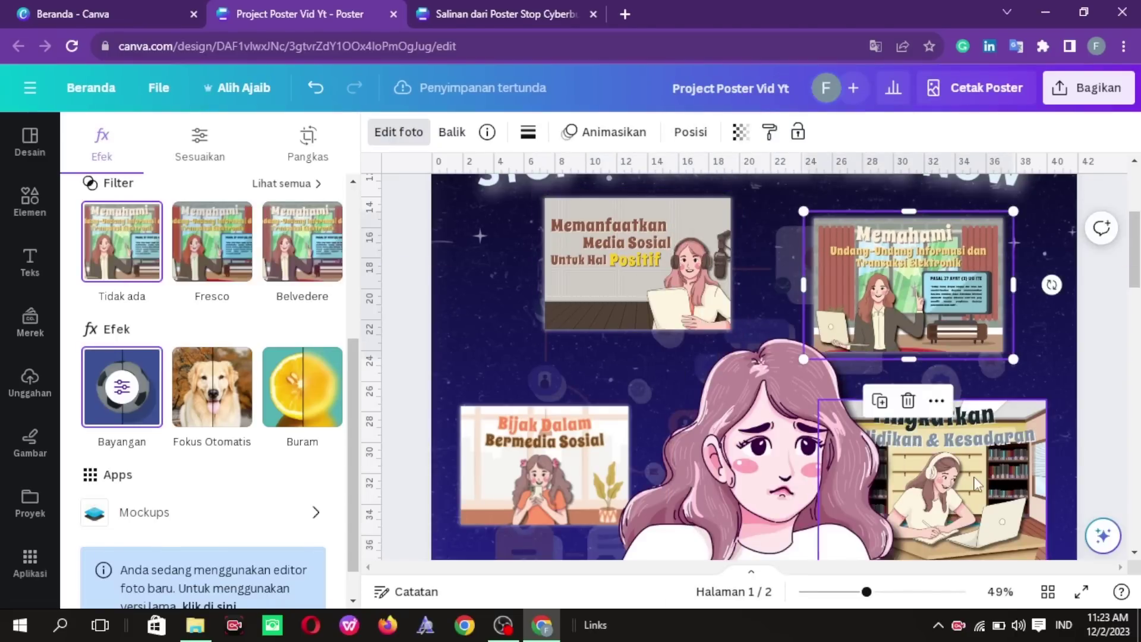
- Copy the glow style from the "Memanfaatkan Media Sosial" image to the "Tingkatkan Pendidikan & Kesadaran" image
{"action": "left_click", "coordinate": [963, 416]}
{"action": "left_click", "coordinate": [667, 379]}
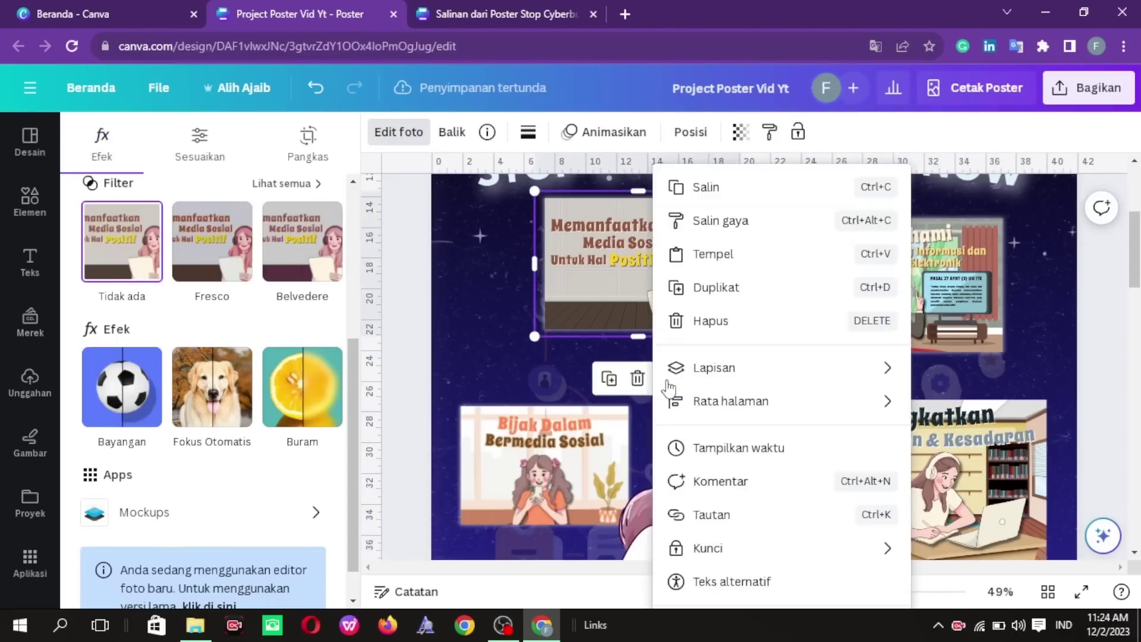
{"action": "left_click", "coordinate": [929, 489]}
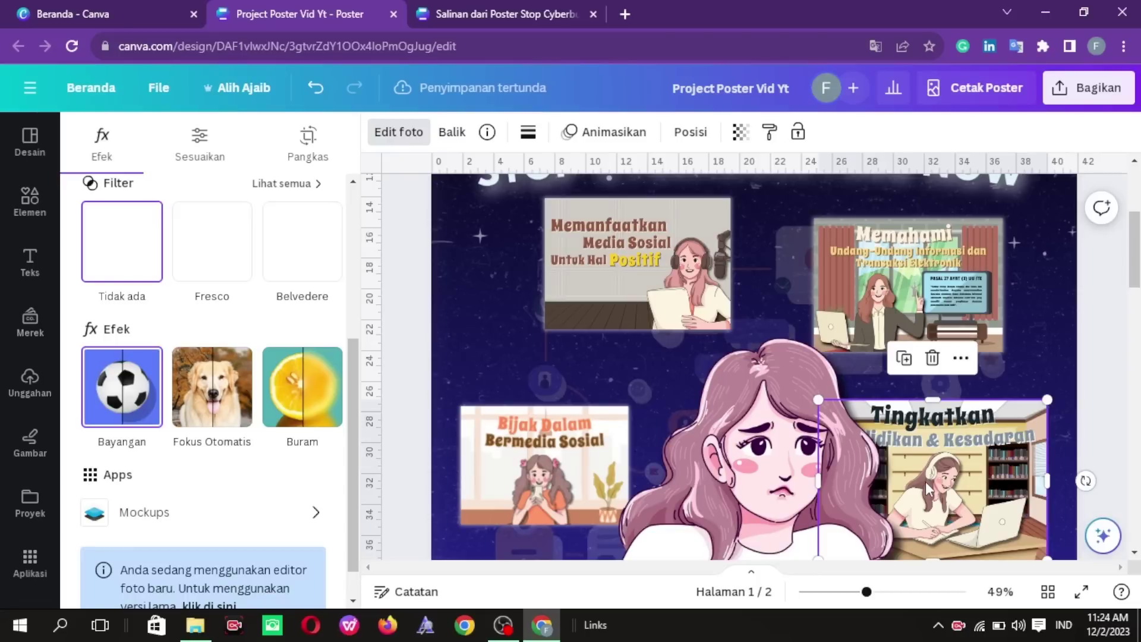